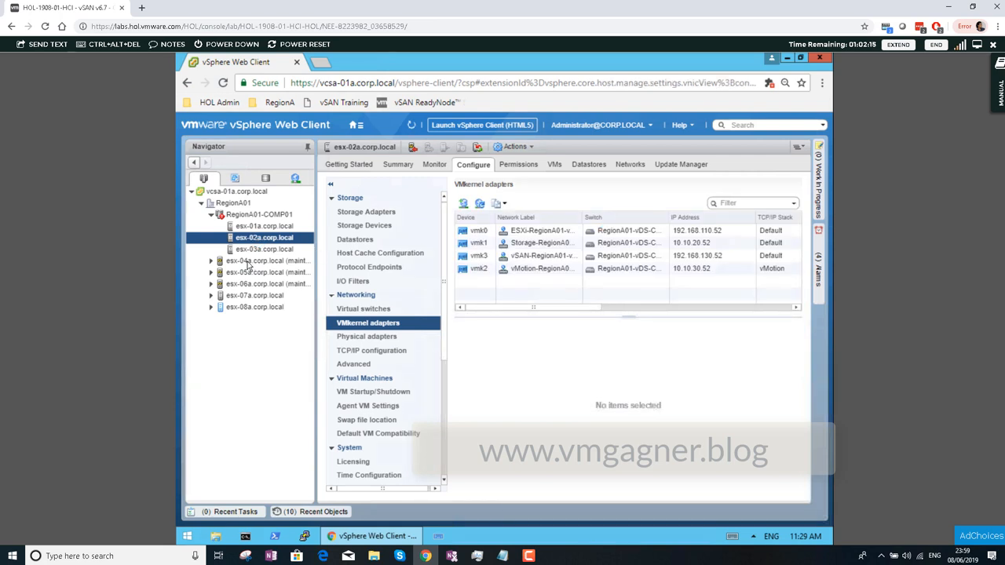
Compare the VMkernel adapters of esx-04a and esx-03a, widening the network label column, and open vmk3's settings on esx-03a for editing.
{"action": "left_click", "coordinate": [248, 263]}
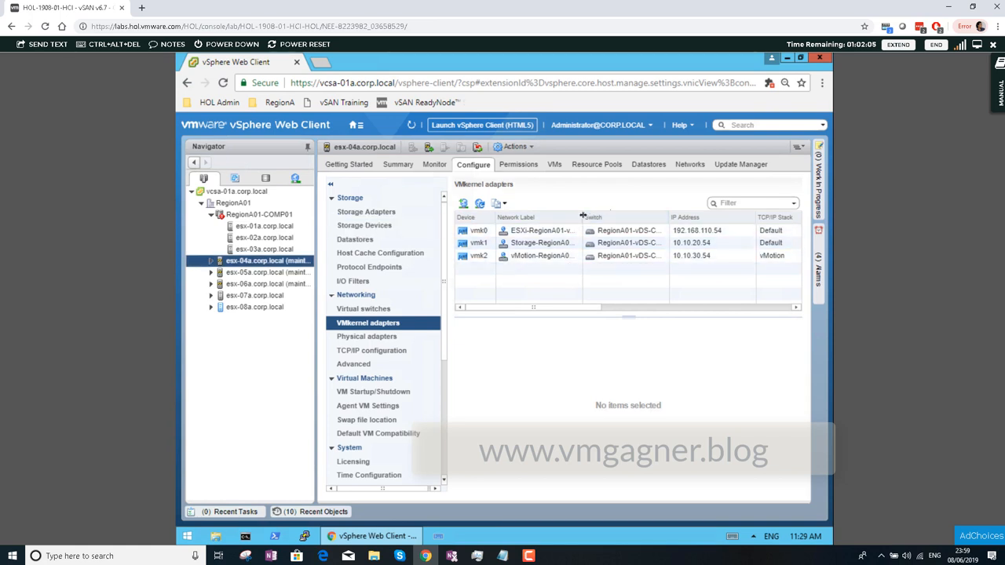
{"action": "left_click_drag", "start_coordinate": [583, 215], "coordinate": [611, 210]}
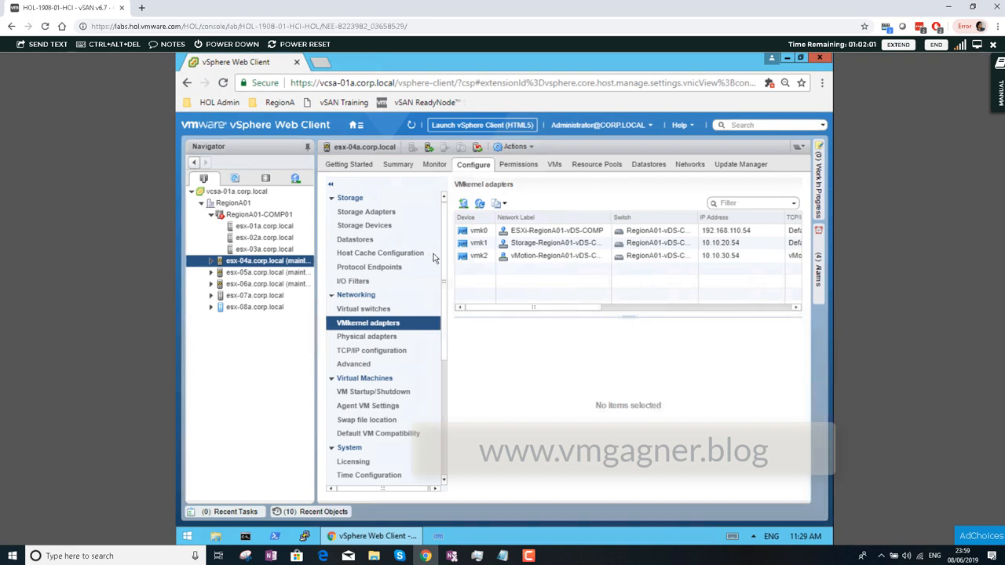
{"action": "left_click", "coordinate": [267, 250]}
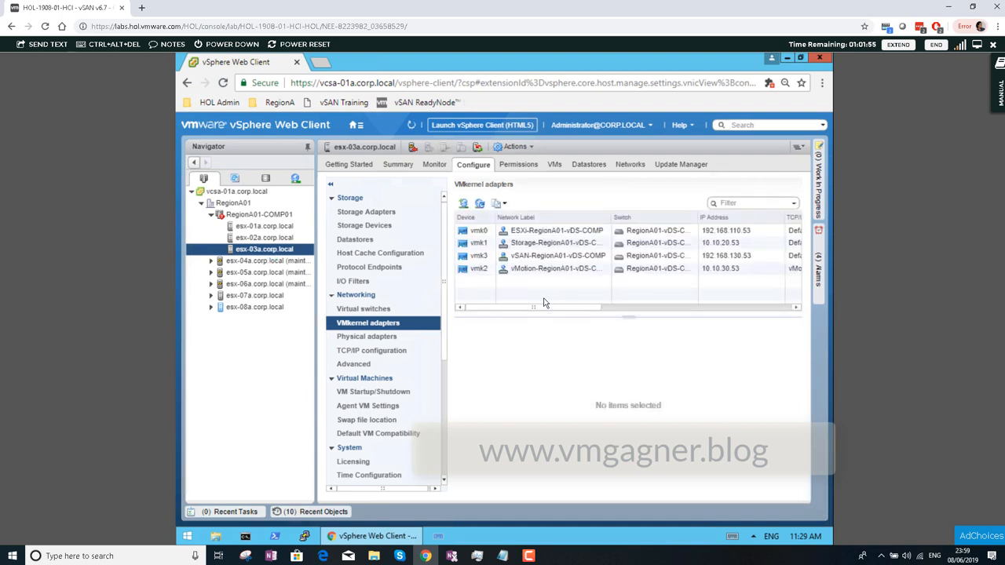
{"action": "left_click", "coordinate": [585, 268]}
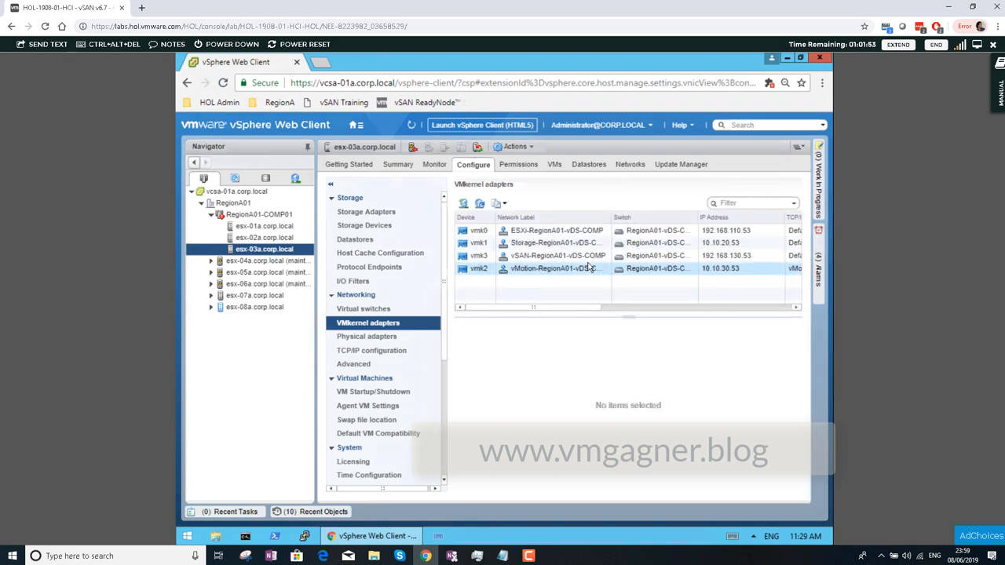
{"action": "left_click", "coordinate": [590, 257]}
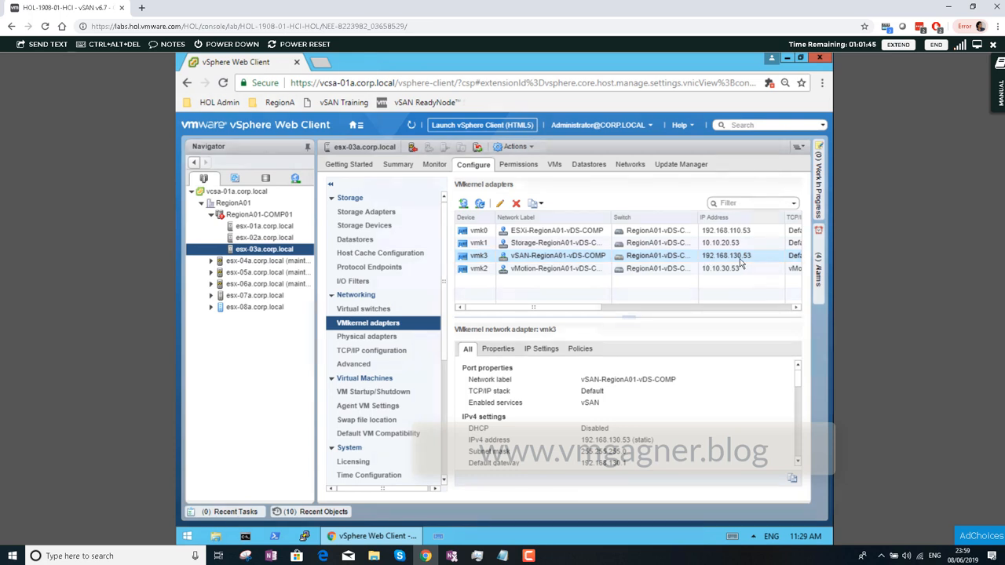
{"action": "left_click", "coordinate": [502, 205]}
Switch to Notepad, delete all the existing notes about hosts and disks, and minimize the window.
{"action": "left_click", "coordinate": [501, 557]}
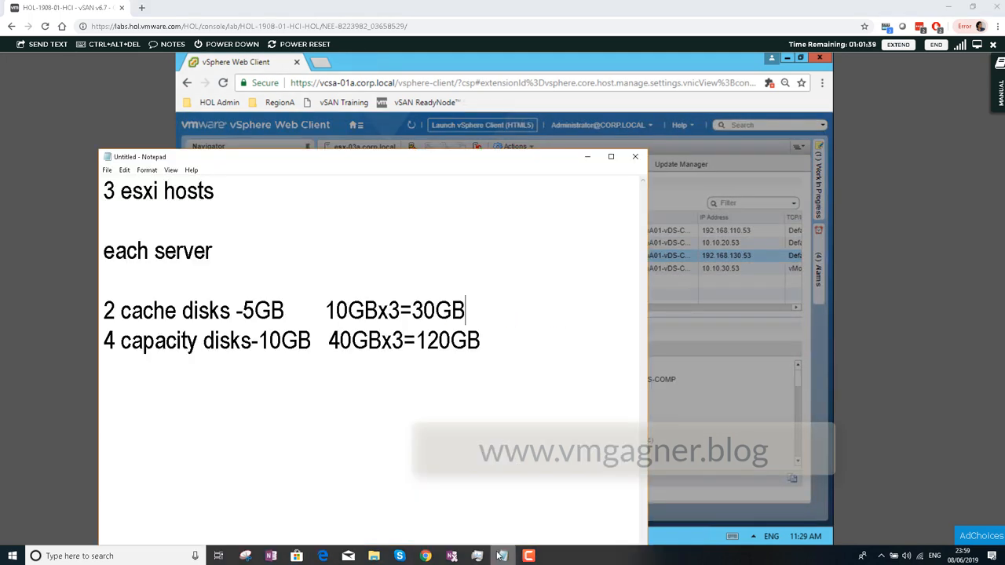
{"action": "left_click_drag", "start_coordinate": [502, 357], "coordinate": [104, 181]}
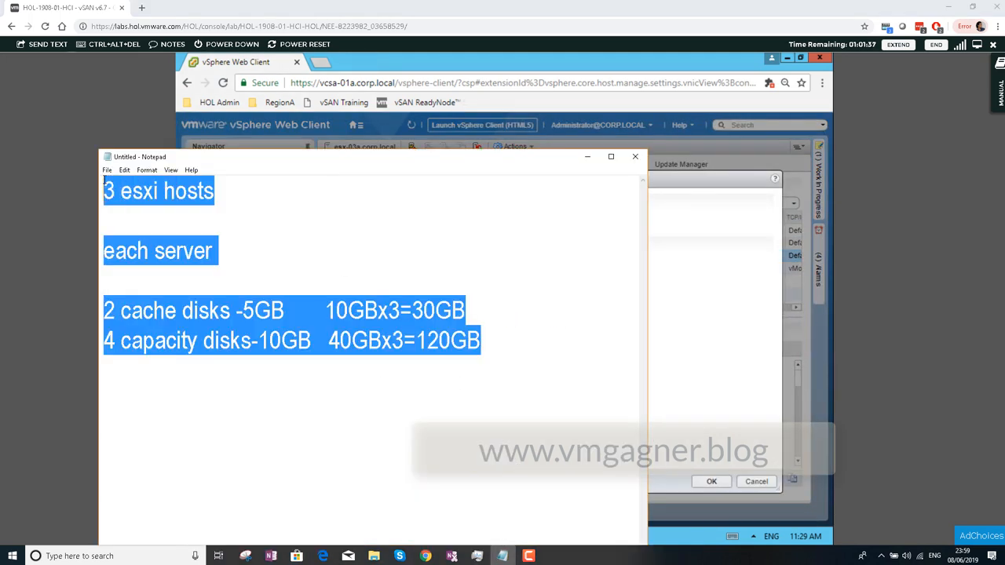
{"action": "key", "text": "Delete"}
{"action": "left_click", "coordinate": [587, 156]}
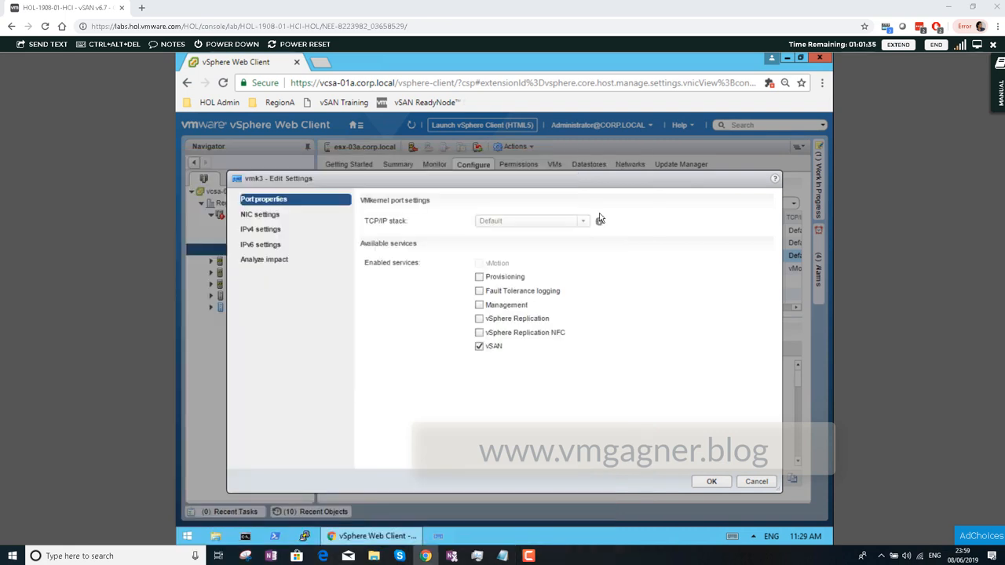
Using vmk3's IPv4 settings as reference, note 192.168.130.54/24 and 192.168.130.1 in Notepad, and cancel editing the adapter.
{"action": "left_click", "coordinate": [268, 230]}
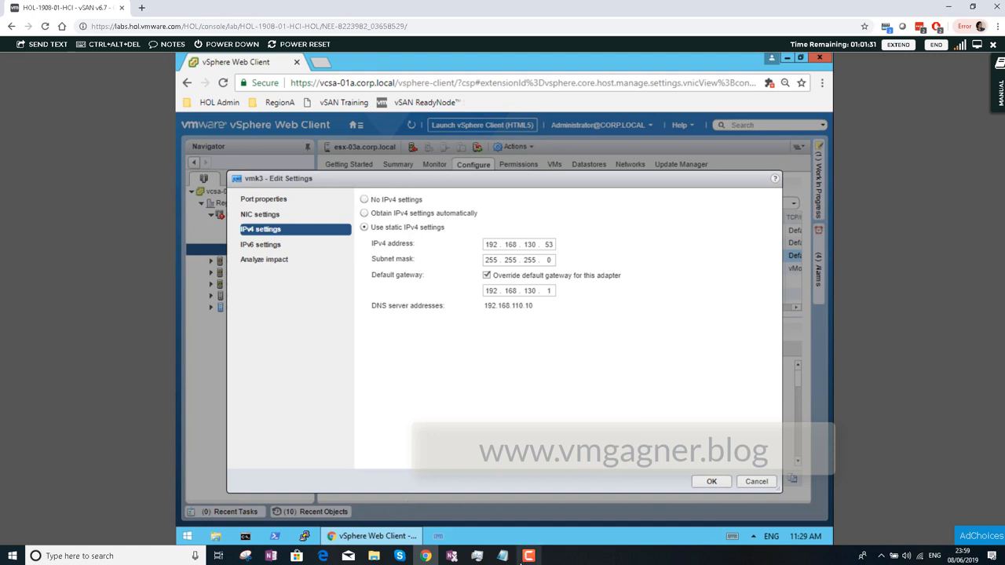
{"action": "left_click", "coordinate": [506, 559]}
{"action": "left_click_drag", "start_coordinate": [406, 161], "coordinate": [513, 363]}
{"action": "type", "text": "192.168.1"}
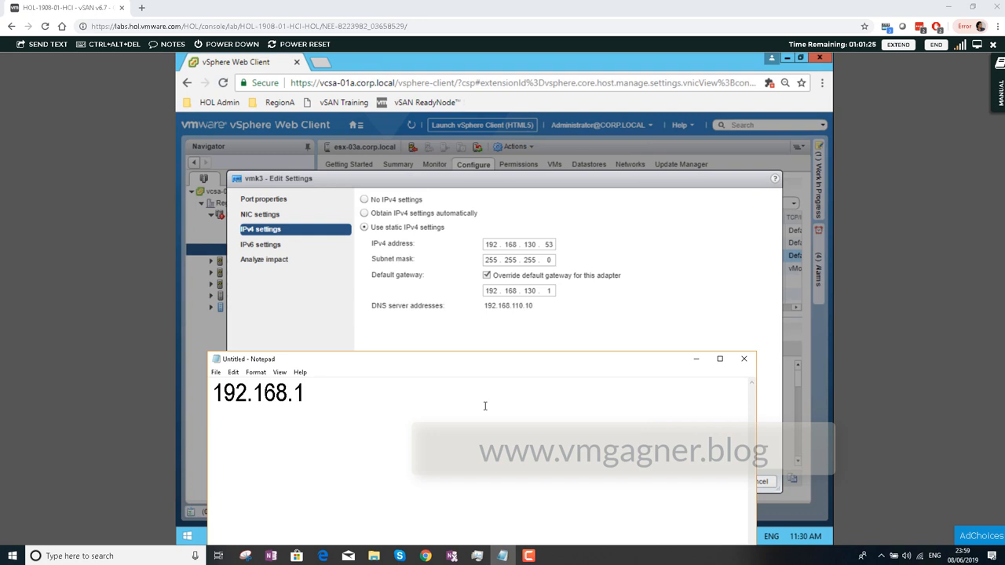
{"action": "type", "text": "30.54"}
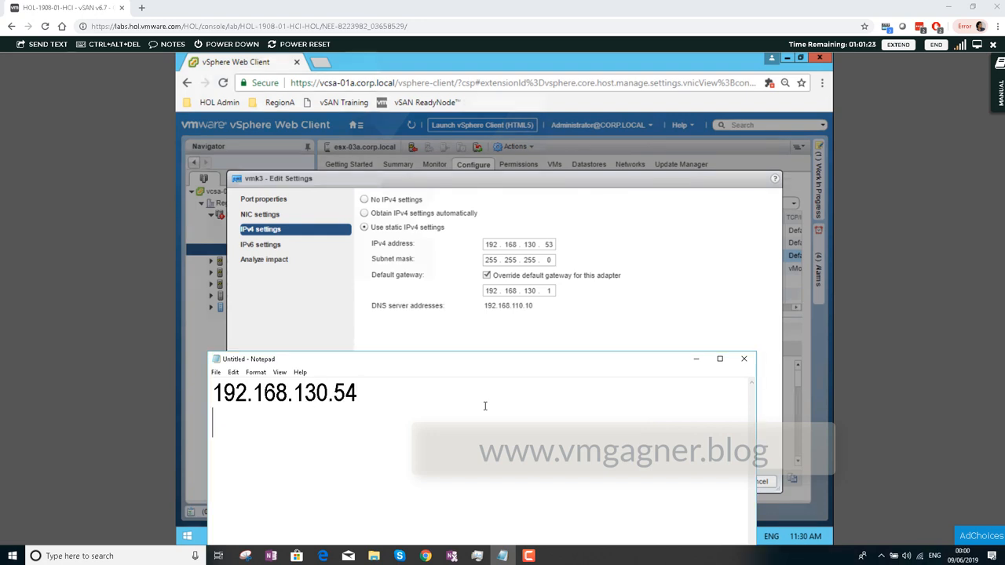
{"action": "type", "text": "/23"}
{"action": "key", "text": "BackSpace"}
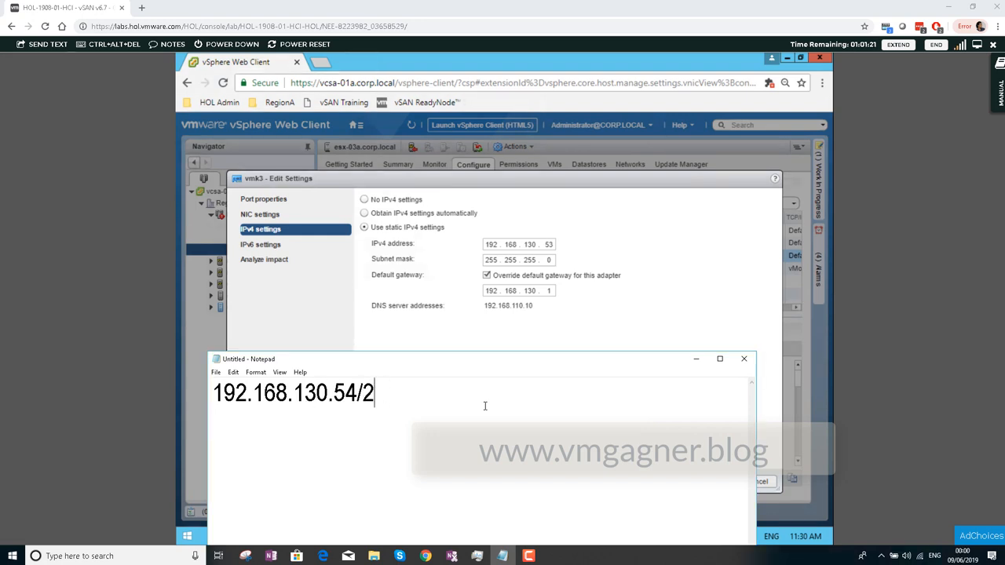
{"action": "type", "text": "4"}
{"action": "key", "text": "Return"}
{"action": "type", "text": "192.1"}
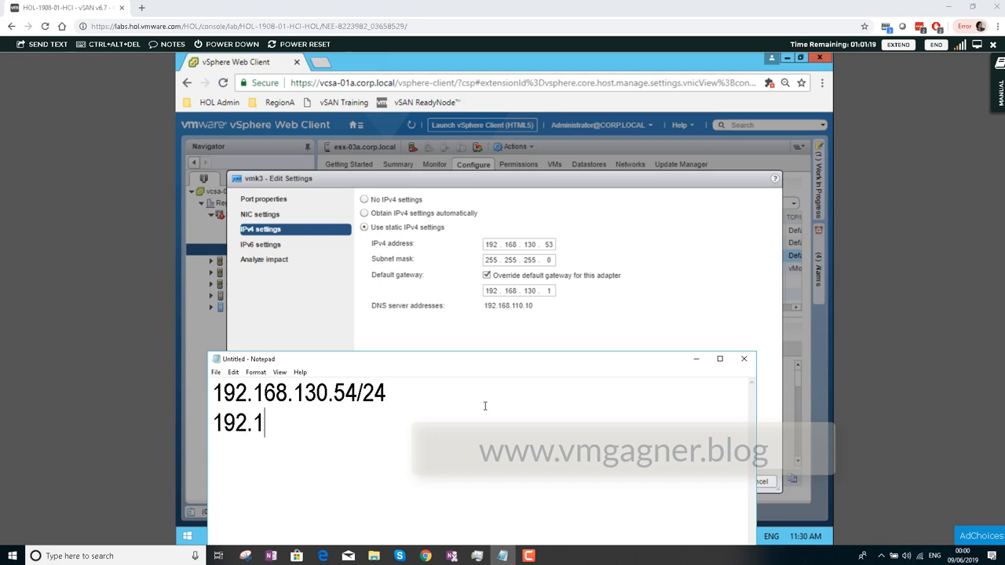
{"action": "type", "text": "68.130.1"}
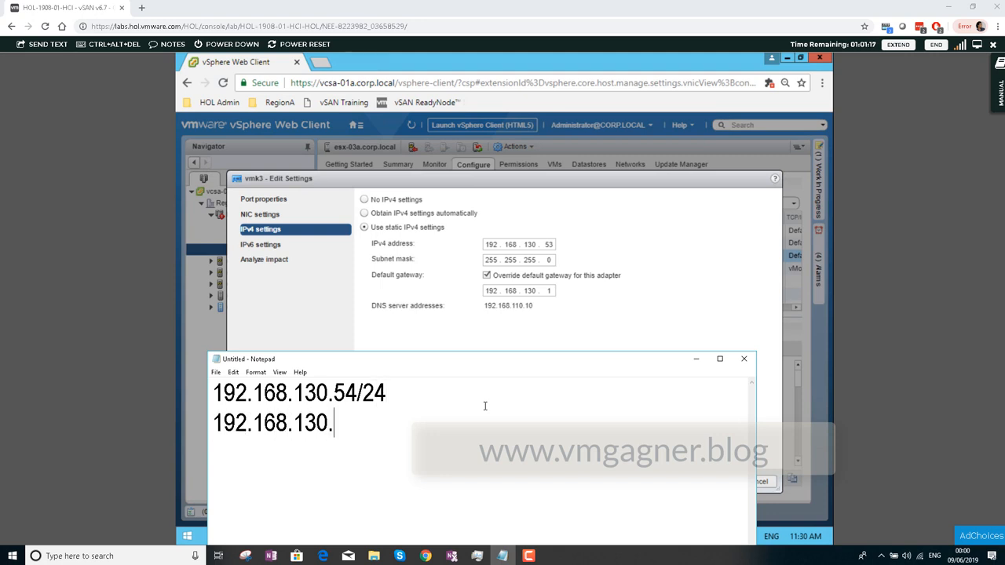
{"action": "left_click", "coordinate": [650, 290]}
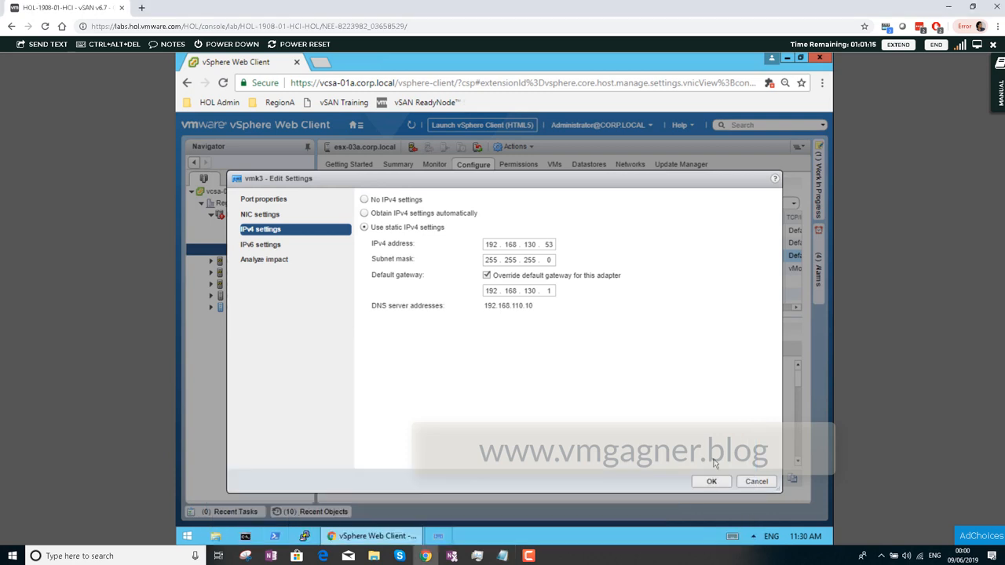
{"action": "left_click", "coordinate": [755, 481]}
Start adding a VMkernel Network Adapter to esx-04a.corp.local, targeting the existing network vSAN-RegionA01-vDS-COMP.
{"action": "left_click", "coordinate": [258, 262]}
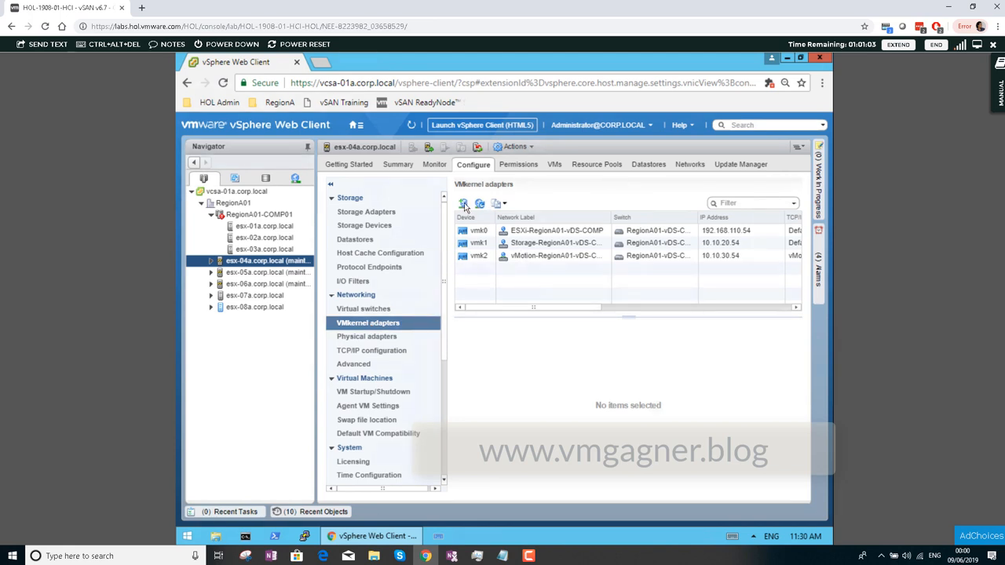
{"action": "left_click", "coordinate": [465, 204]}
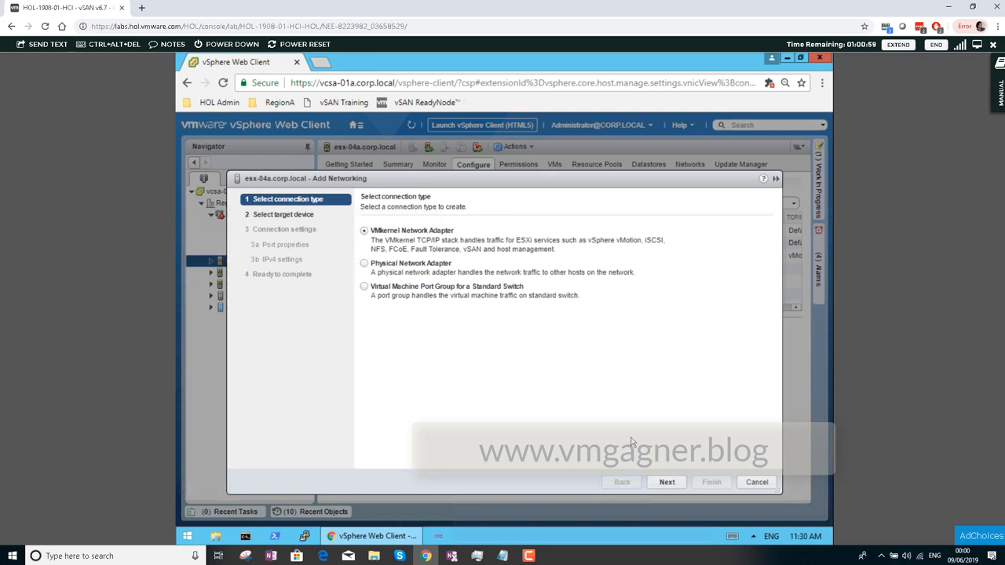
{"action": "left_click", "coordinate": [664, 482]}
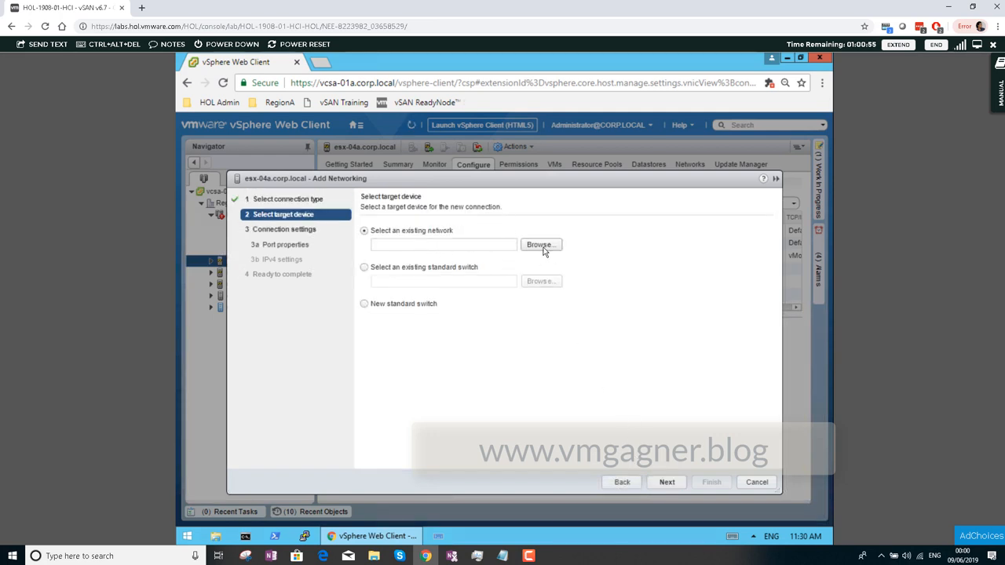
{"action": "left_click", "coordinate": [541, 246]}
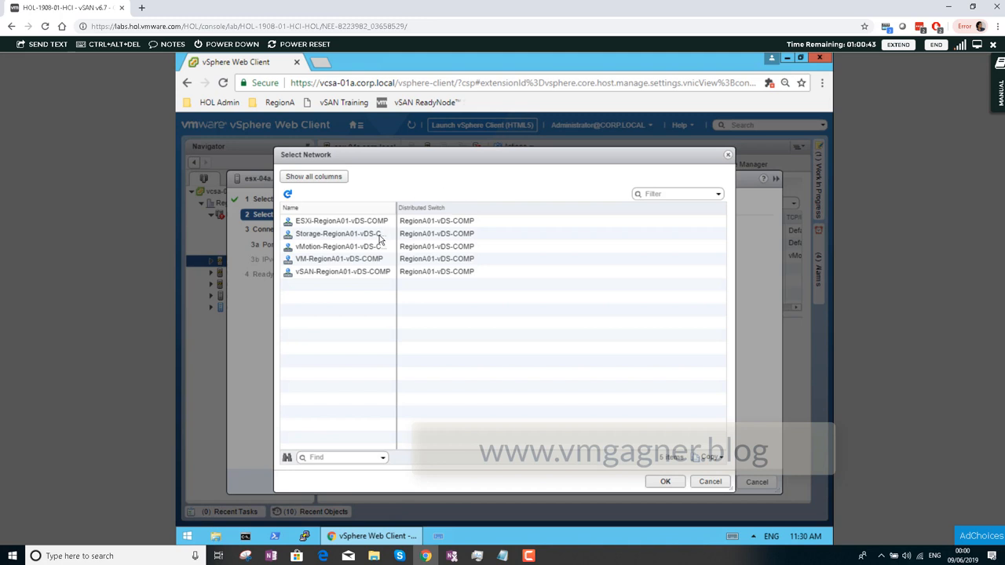
{"action": "left_click", "coordinate": [363, 276]}
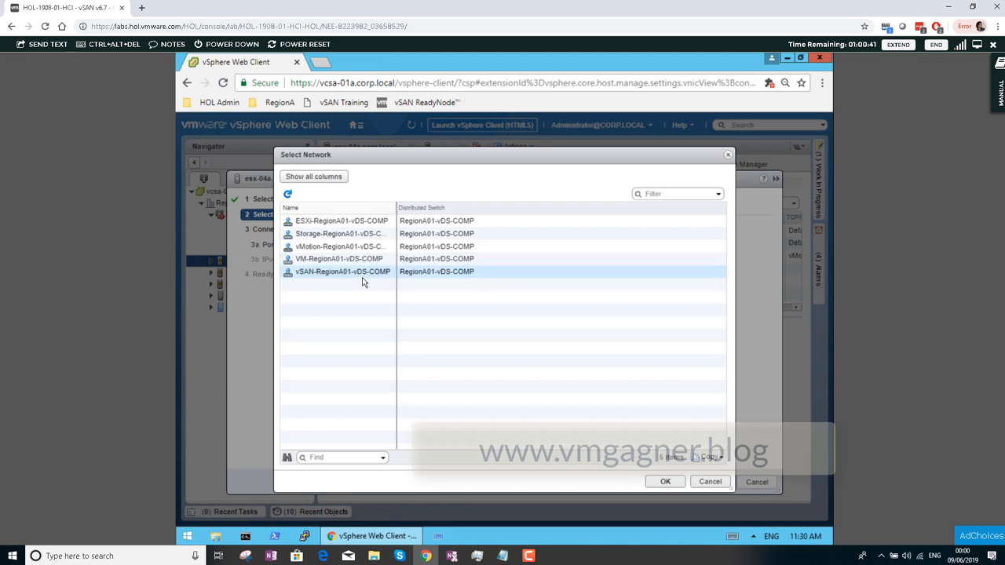
{"action": "left_click", "coordinate": [668, 484]}
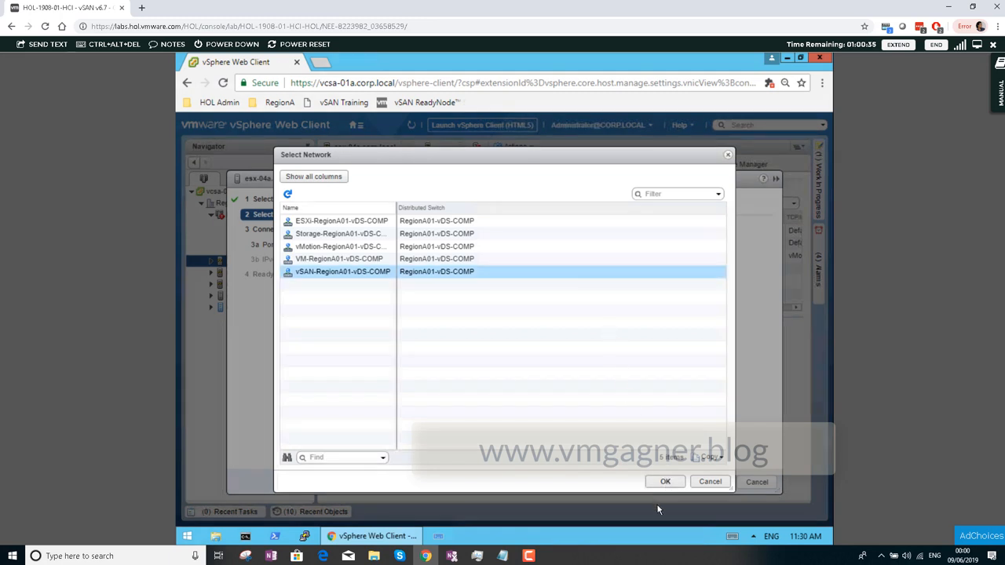
{"action": "left_click", "coordinate": [665, 482]}
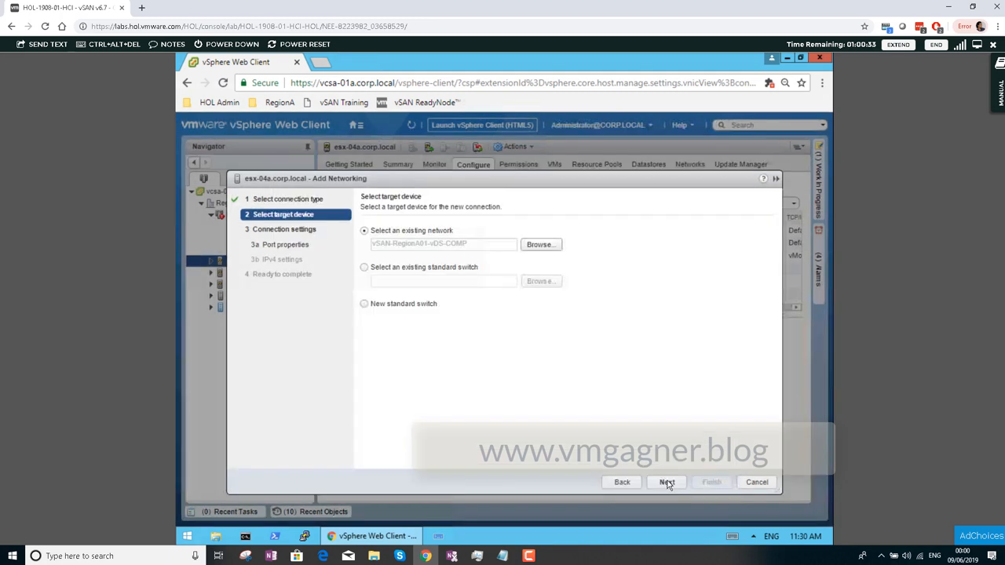
Enable the vSAN service in the new adapter's port properties and continue to its IPv4 settings.
{"action": "left_click", "coordinate": [668, 483]}
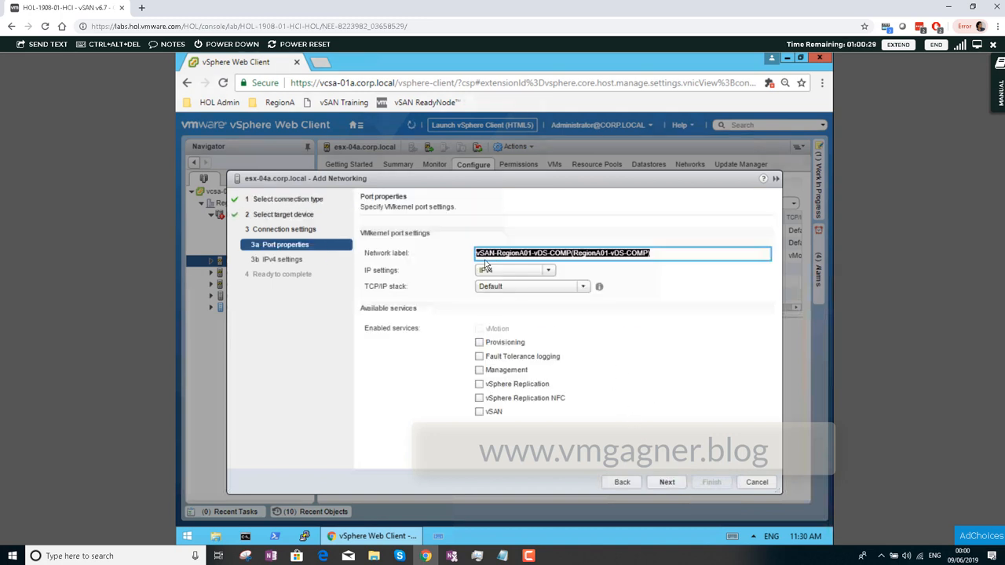
{"action": "left_click", "coordinate": [479, 412]}
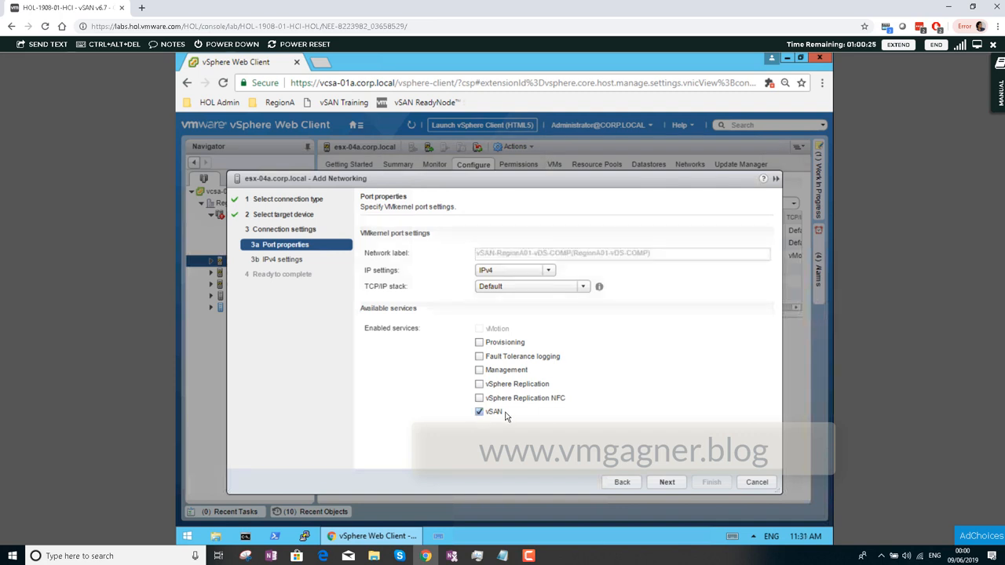
{"action": "left_click", "coordinate": [681, 483]}
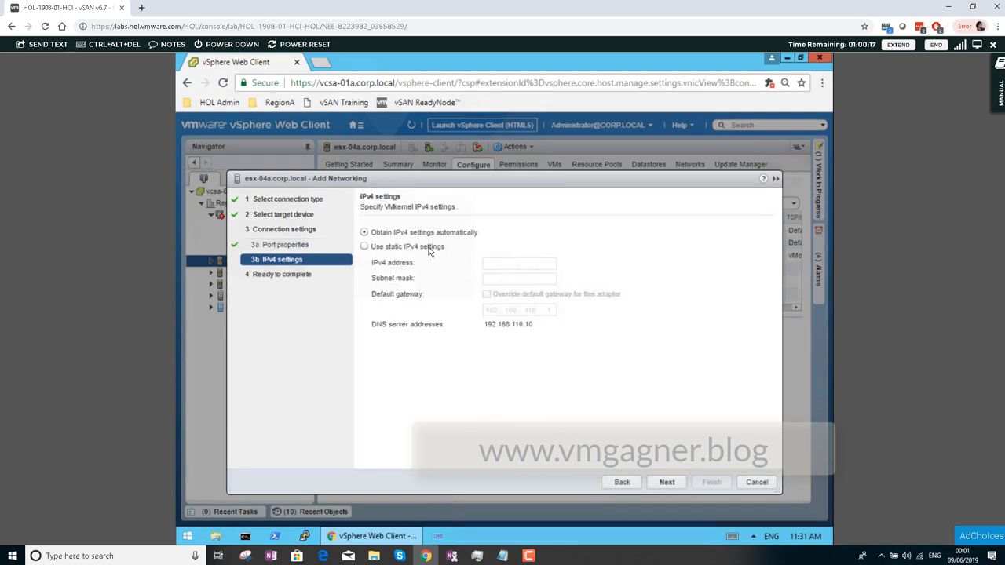
Give the new adapter static IPv4 settings with address 192.168.130.54 and subnet mask 255.255.255.0.
{"action": "left_click", "coordinate": [364, 246]}
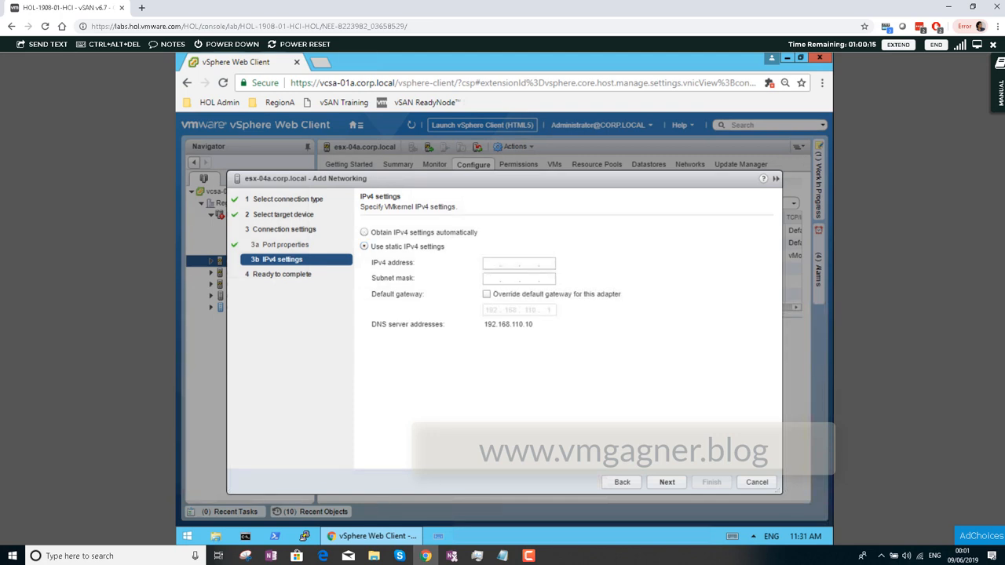
{"action": "left_click", "coordinate": [492, 264]}
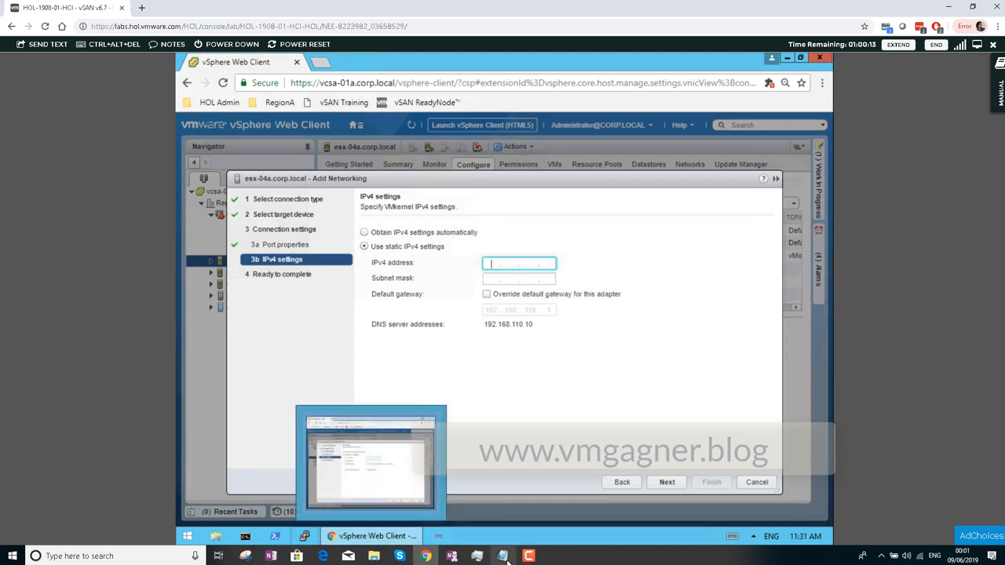
{"action": "left_click", "coordinate": [507, 560]}
{"action": "left_click", "coordinate": [506, 560]}
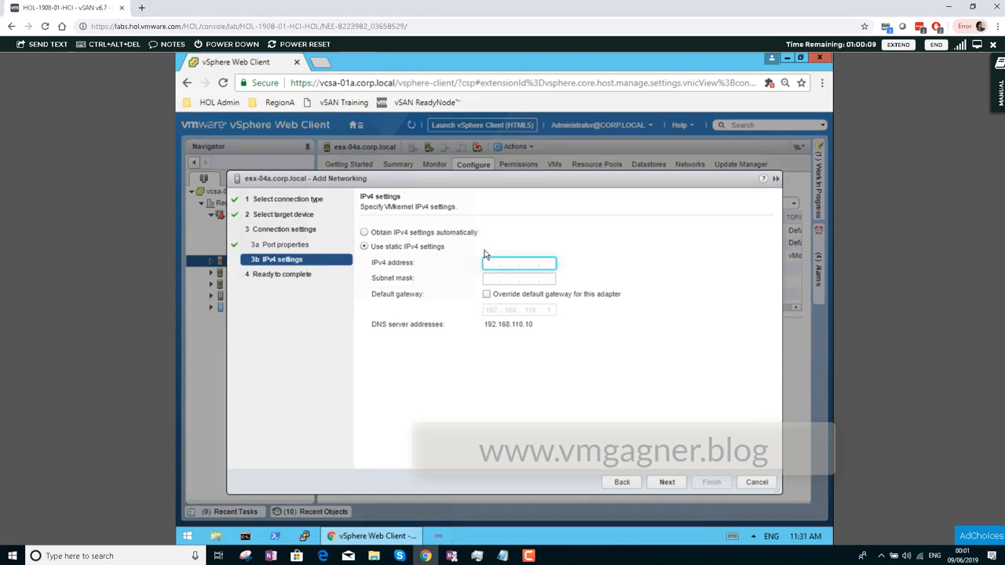
{"action": "type", "text": "192.168"}
{"action": "type", "text": ". . ."}
{"action": "left_click_drag", "start_coordinate": [499, 263], "coordinate": [475, 261]}
{"action": "type", "text": "192 . 168 . 130 ."}
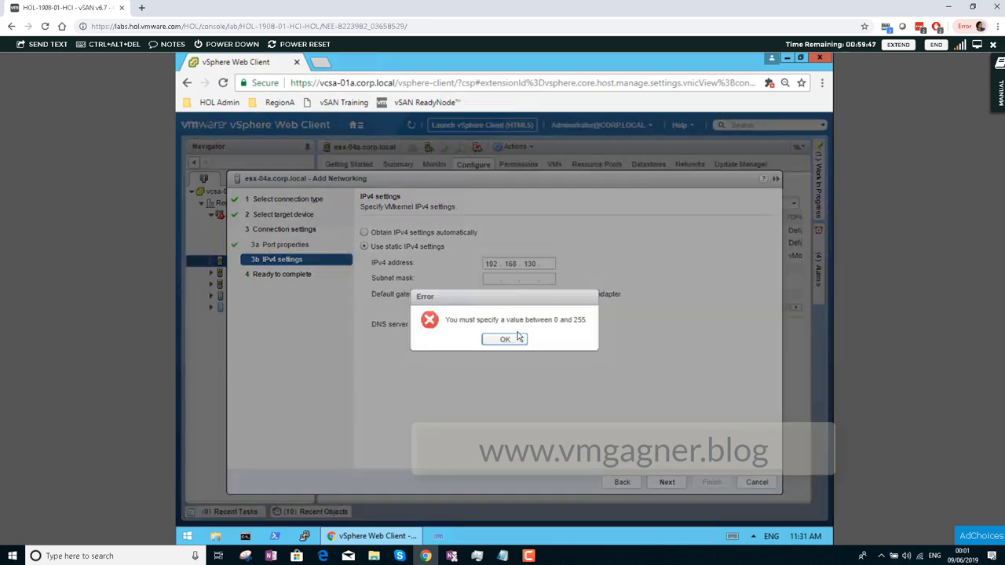
{"action": "left_click", "coordinate": [518, 340]}
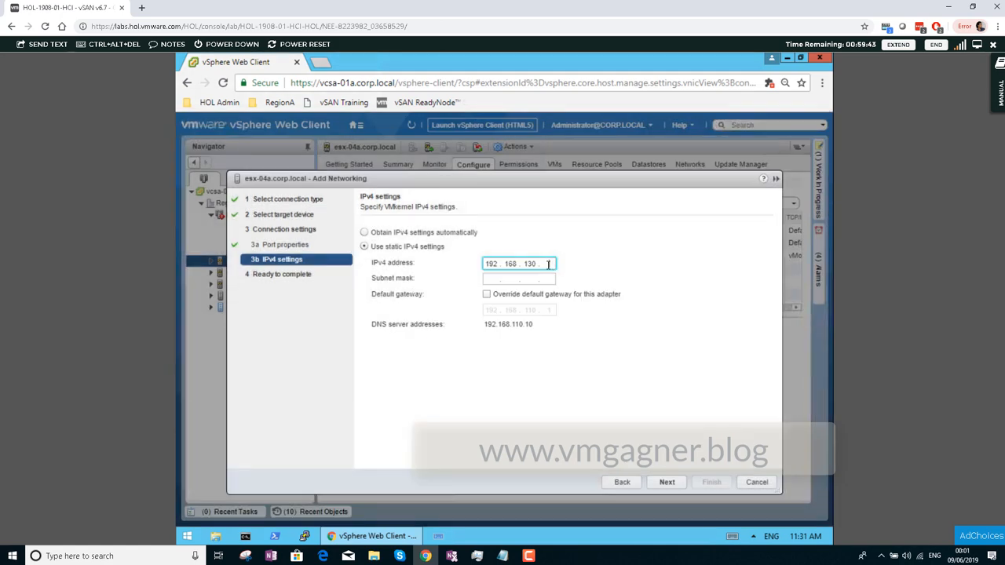
{"action": "type", "text": "54"}
{"action": "key", "text": "Tab"}
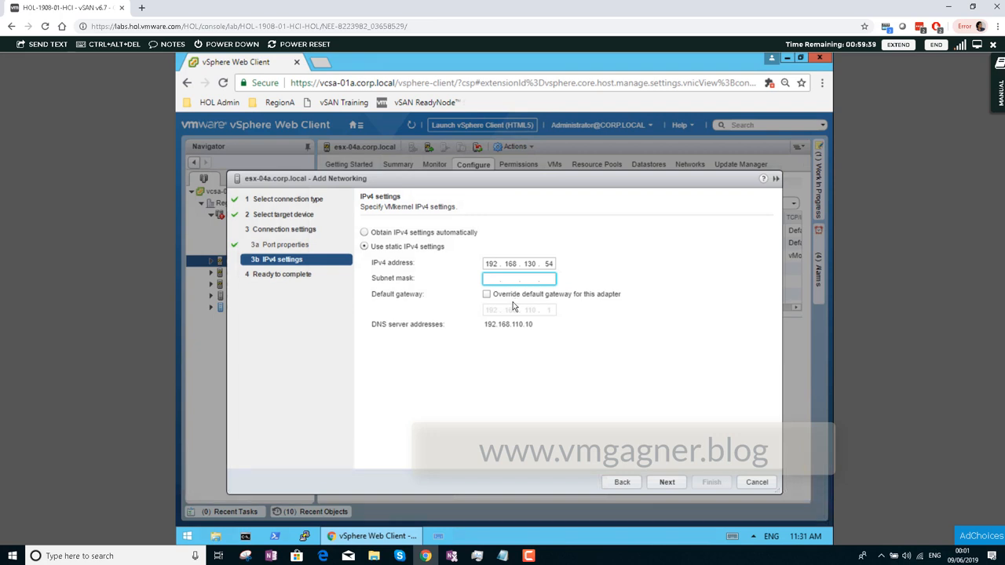
{"action": "type", "text": "255 . 255 . 255 . 0"}
Override the new adapter's default gateway with 192.168.130.1 and finish adding the VMkernel adapter to esx-04a.corp.local.
{"action": "left_click", "coordinate": [487, 295]}
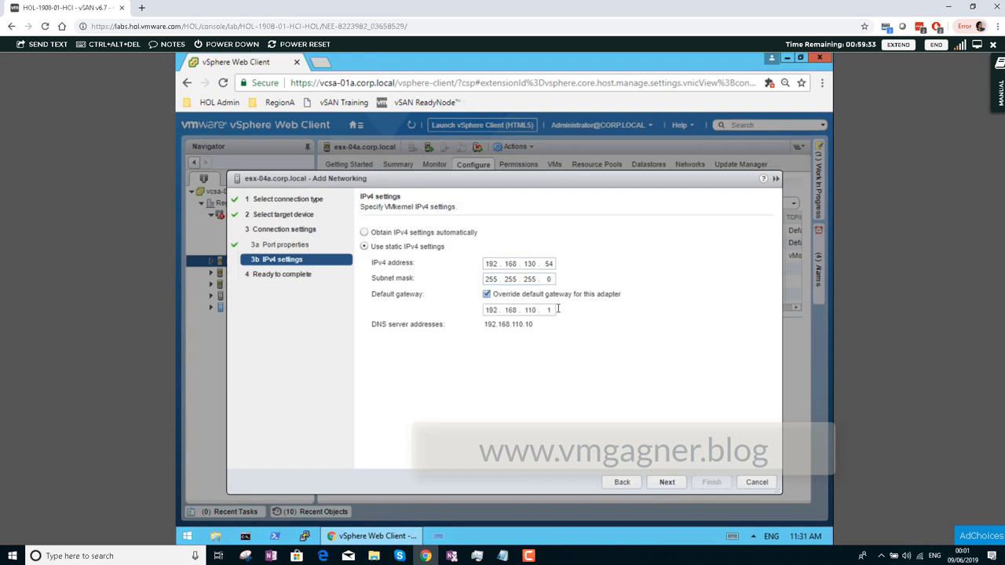
{"action": "left_click", "coordinate": [552, 311]}
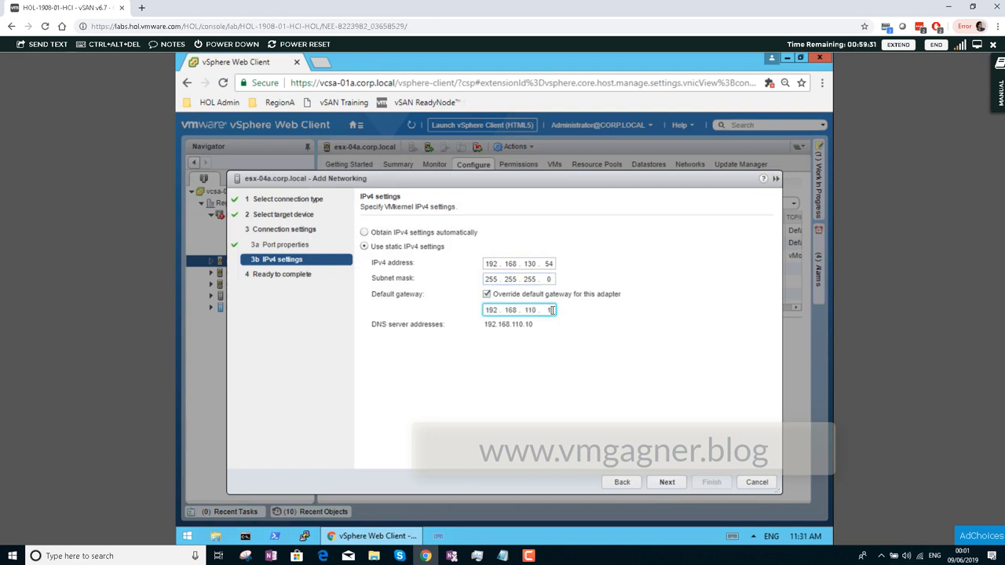
{"action": "key", "text": "BackSpace"}
{"action": "key", "text": "BackSpace"}
{"action": "key", "text": "BackSpace"}
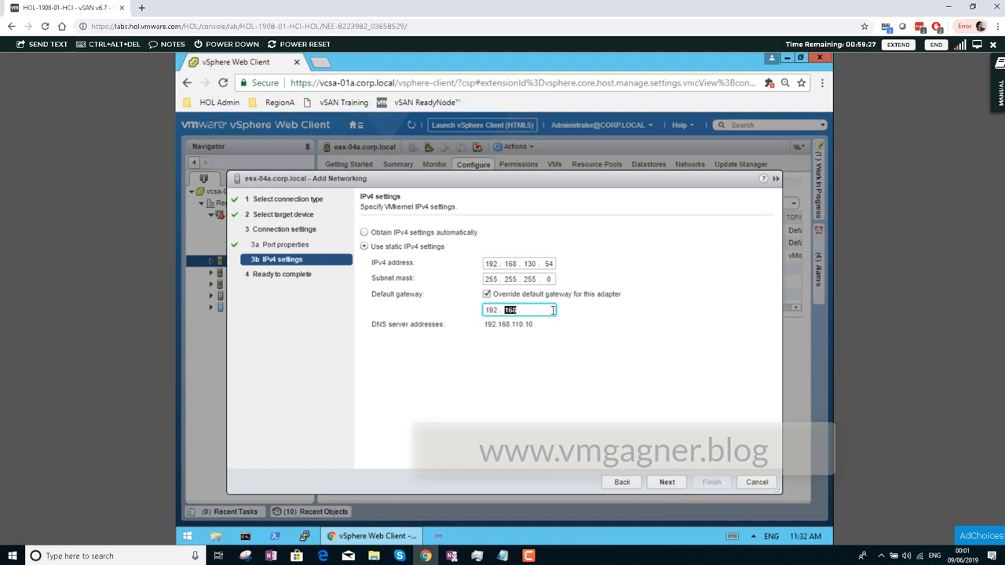
{"action": "key", "text": "Tab"}
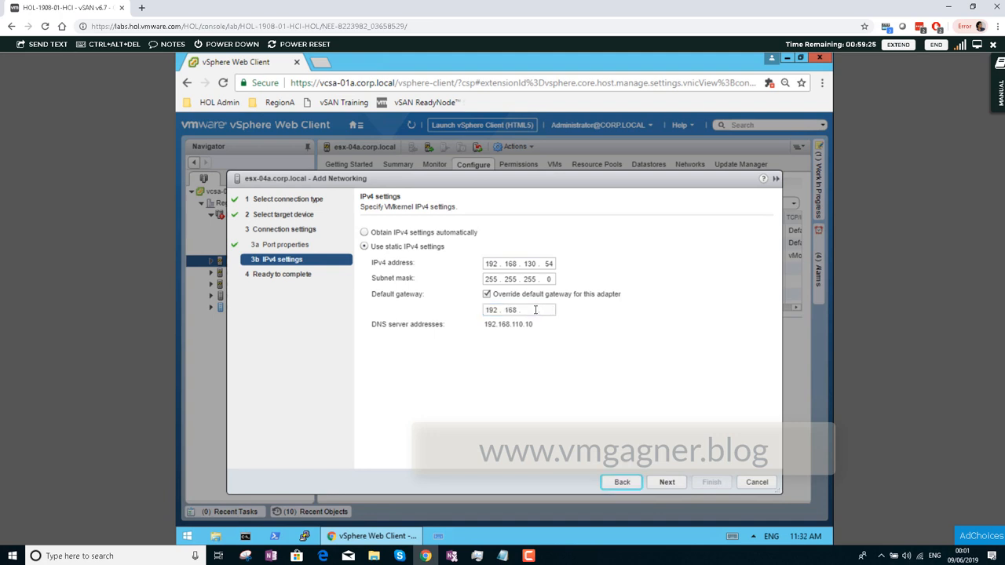
{"action": "left_click", "coordinate": [540, 311]}
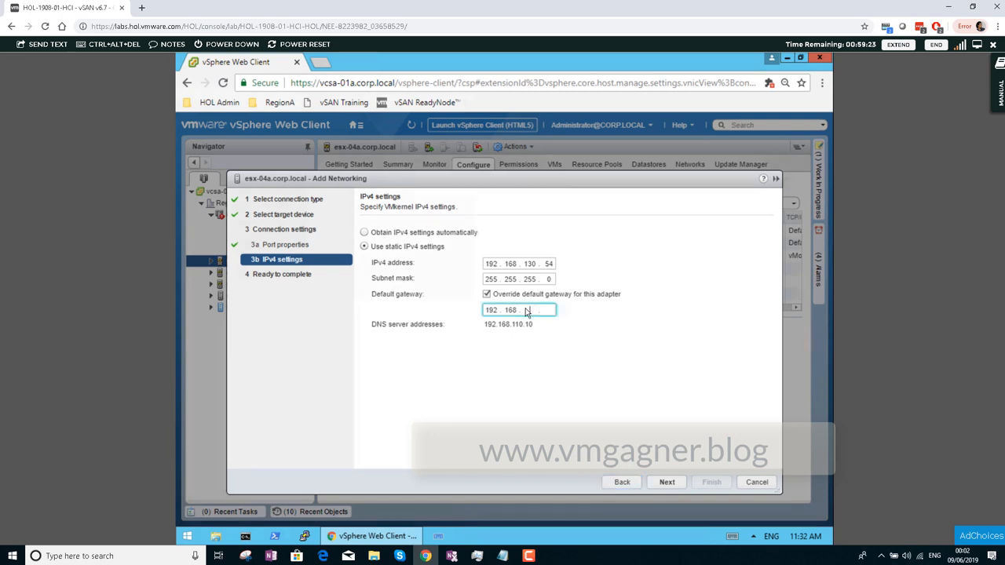
{"action": "type", "text": "130 ."}
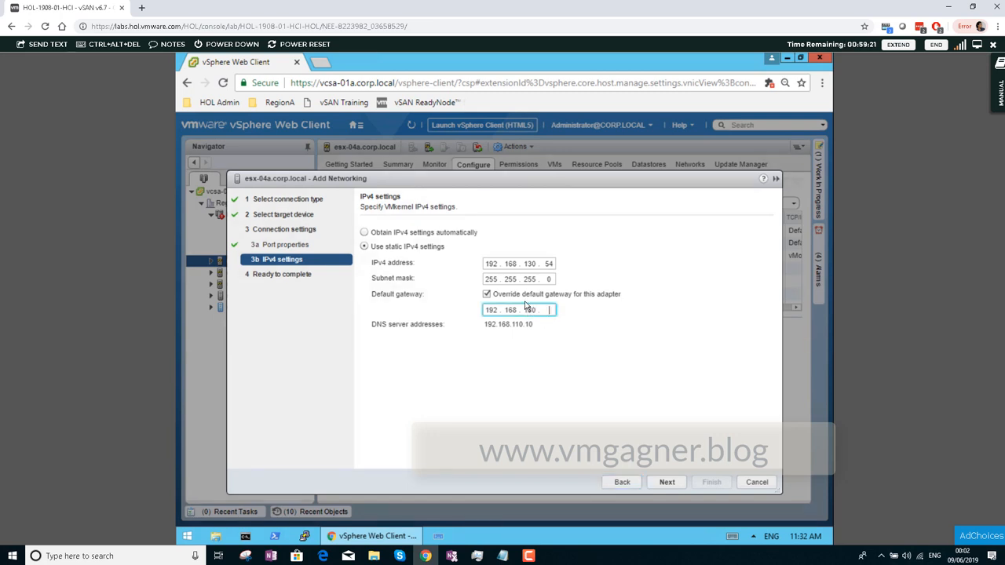
{"action": "left_click", "coordinate": [606, 347]}
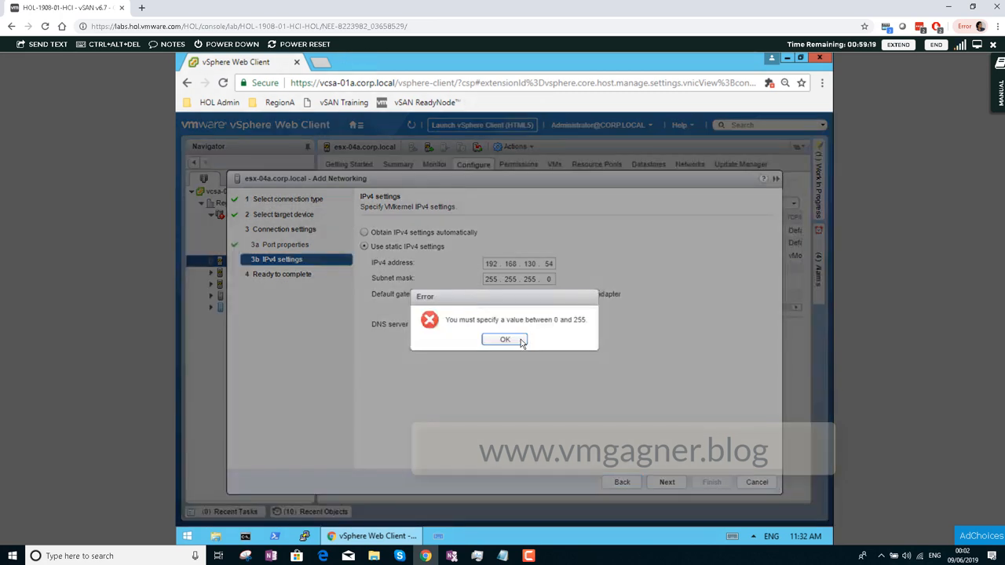
{"action": "key", "text": "Return"}
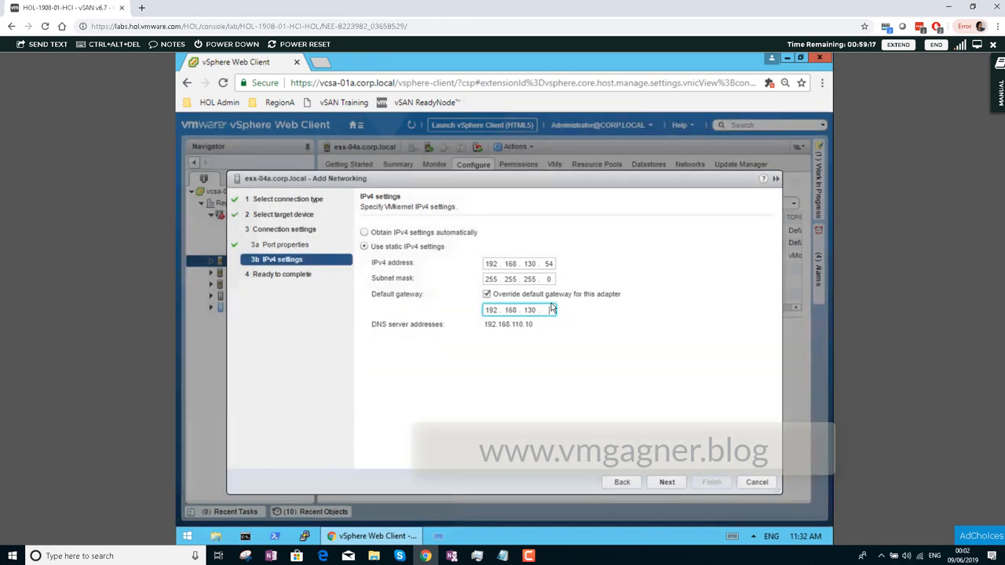
{"action": "type", "text": "1"}
{"action": "left_click", "coordinate": [666, 482]}
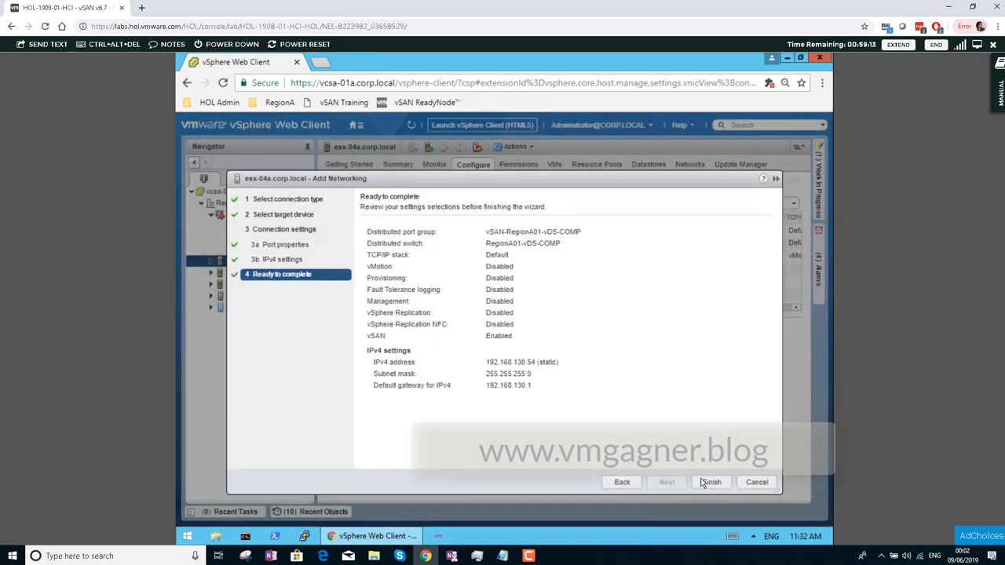
{"action": "left_click", "coordinate": [710, 482]}
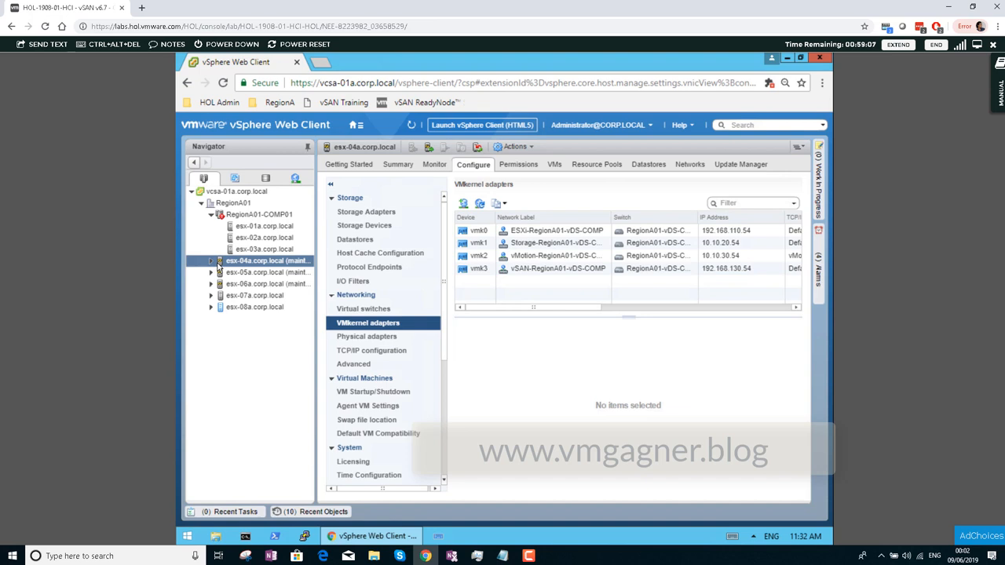
Move host esx-04a.corp.local into the RegionA01-COMP01 cluster and show the host's summary.
{"action": "left_click_drag", "start_coordinate": [218, 264], "coordinate": [248, 217]}
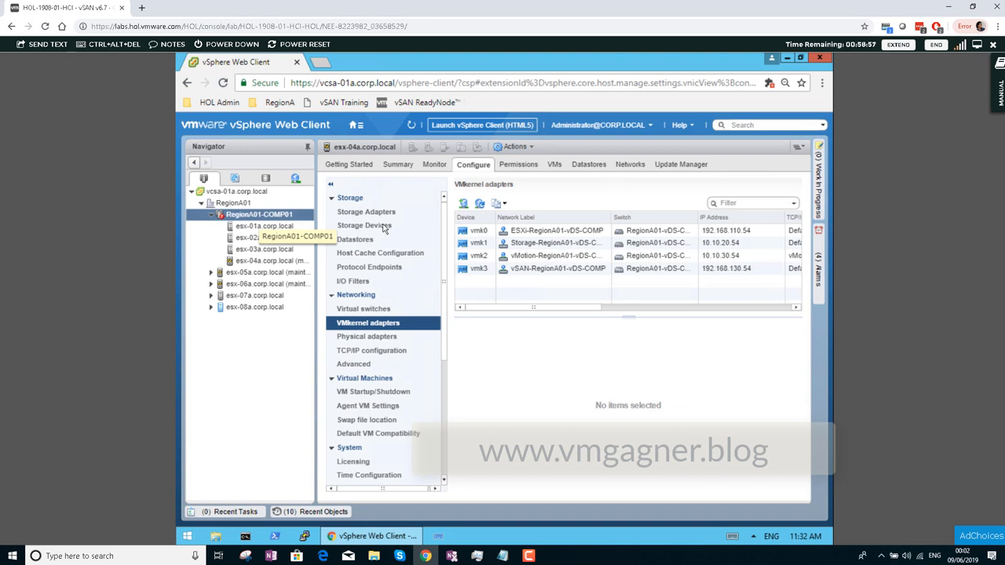
{"action": "left_click", "coordinate": [395, 166]}
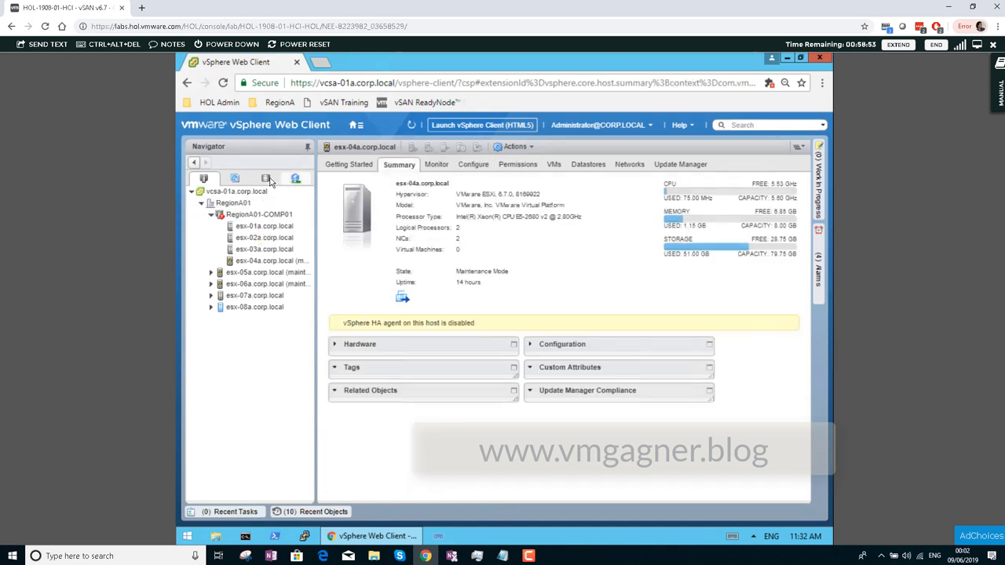
Check the summary of vsanDatastore in the datastore inventory and refresh its storage capacity information.
{"action": "left_click", "coordinate": [266, 179]}
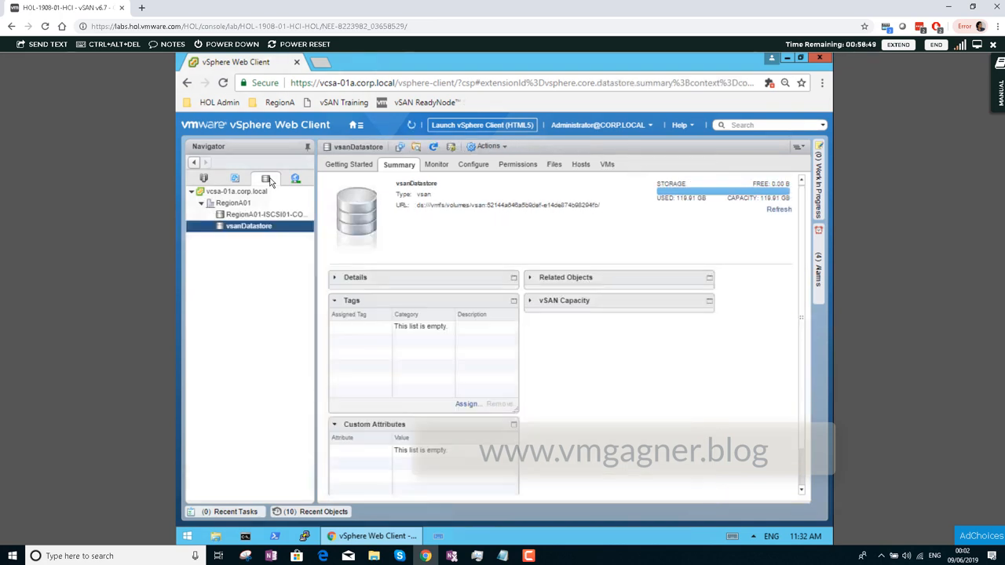
{"action": "left_click", "coordinate": [243, 216]}
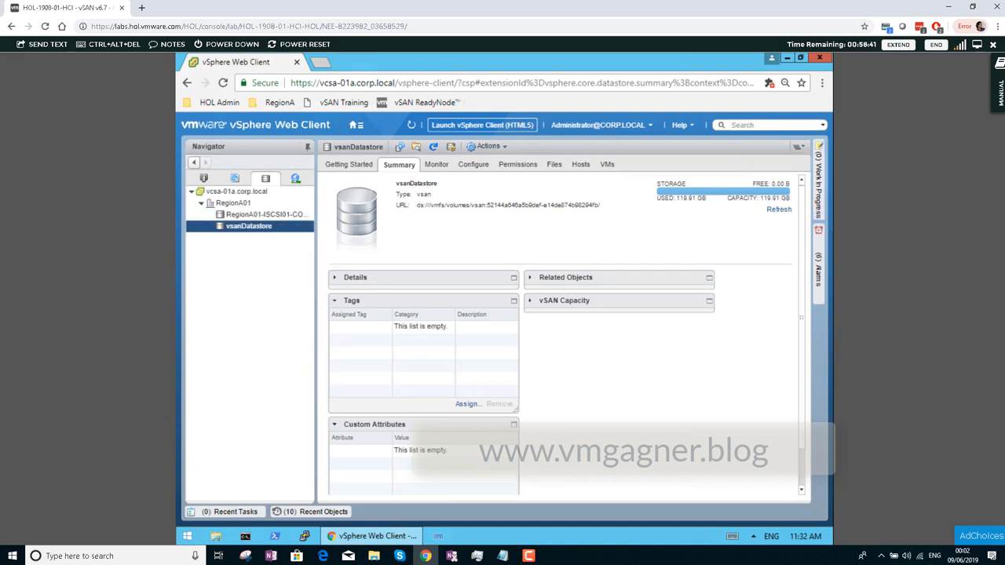
{"action": "left_click", "coordinate": [777, 209]}
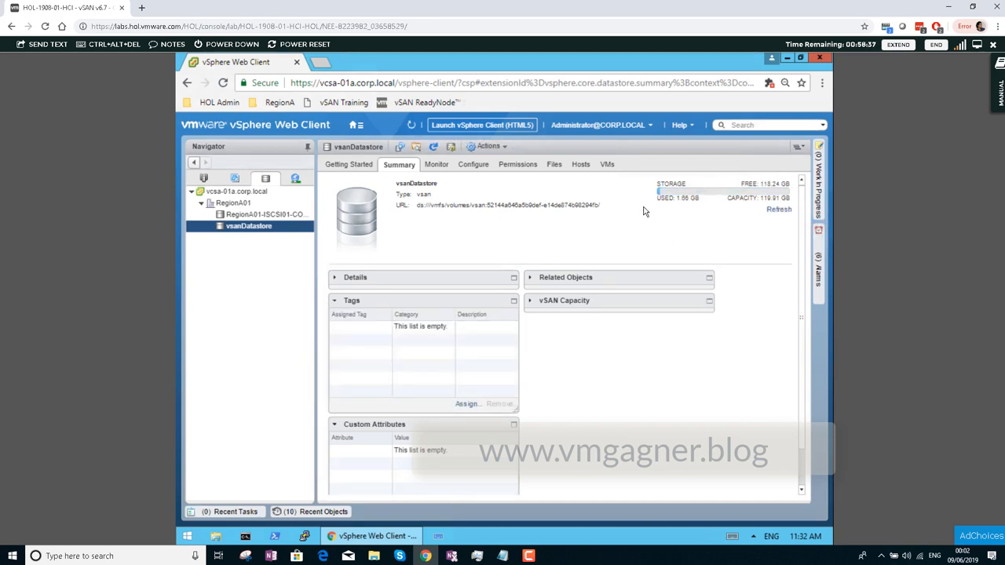
Check esx-04a's VMkernel adapters, and review the general vSAN settings of cluster RegionA01-COMP01.
{"action": "left_click", "coordinate": [205, 180]}
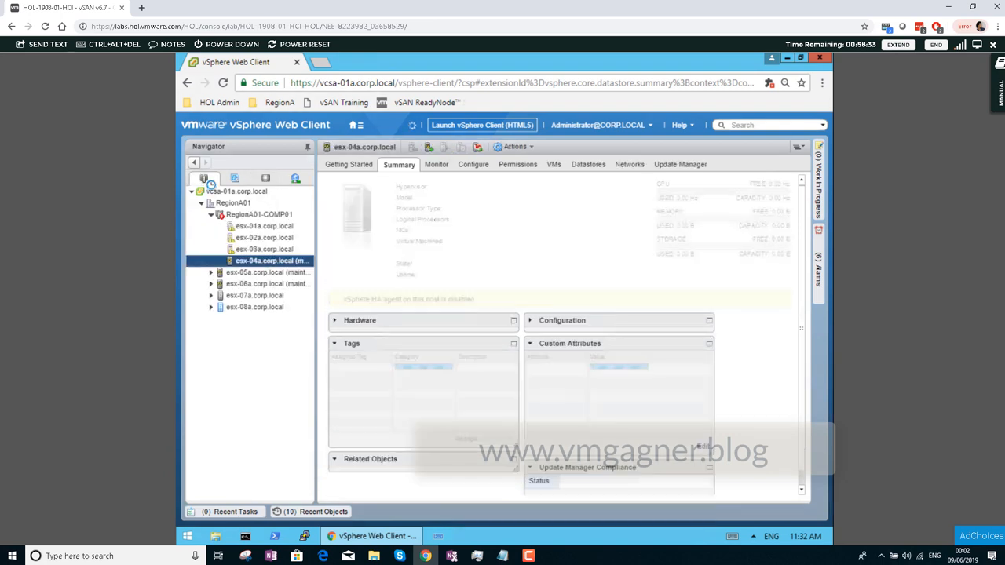
{"action": "left_click", "coordinate": [471, 168]}
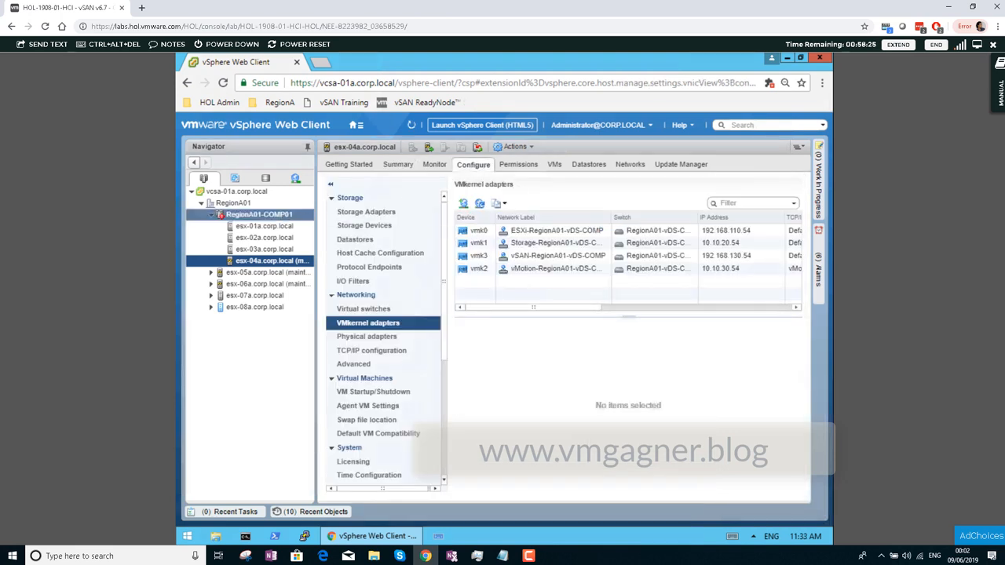
{"action": "left_click", "coordinate": [259, 214]}
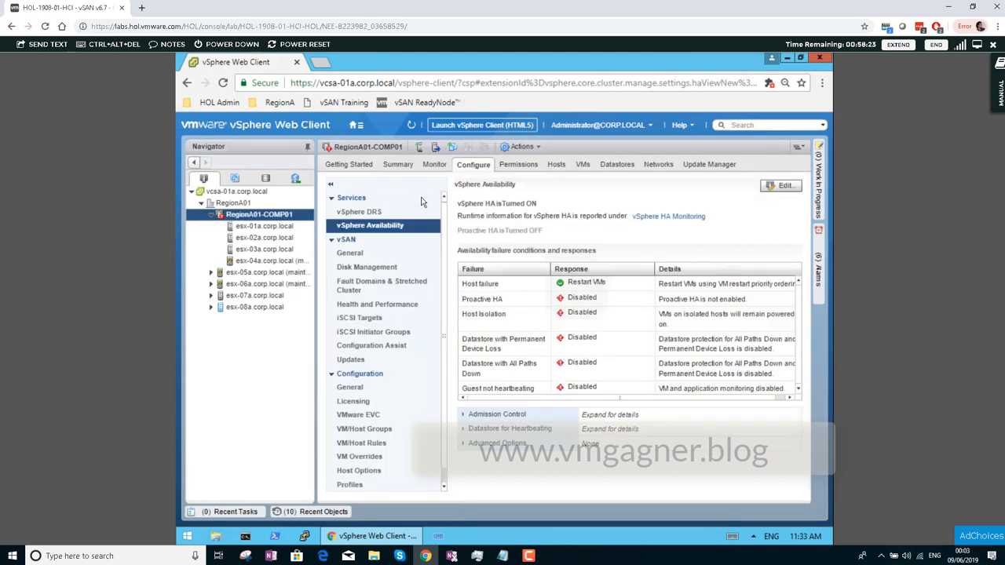
{"action": "left_click", "coordinate": [350, 253]}
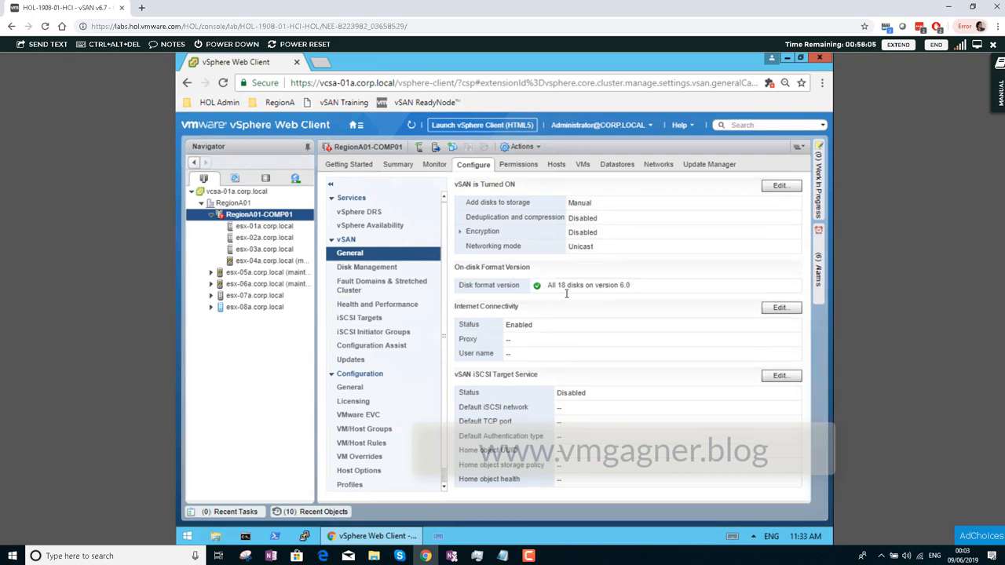
Examine the cache and capacity disks of both esx-02a.corp.local disk groups in the cluster's vSAN disk management.
{"action": "left_click", "coordinate": [390, 267]}
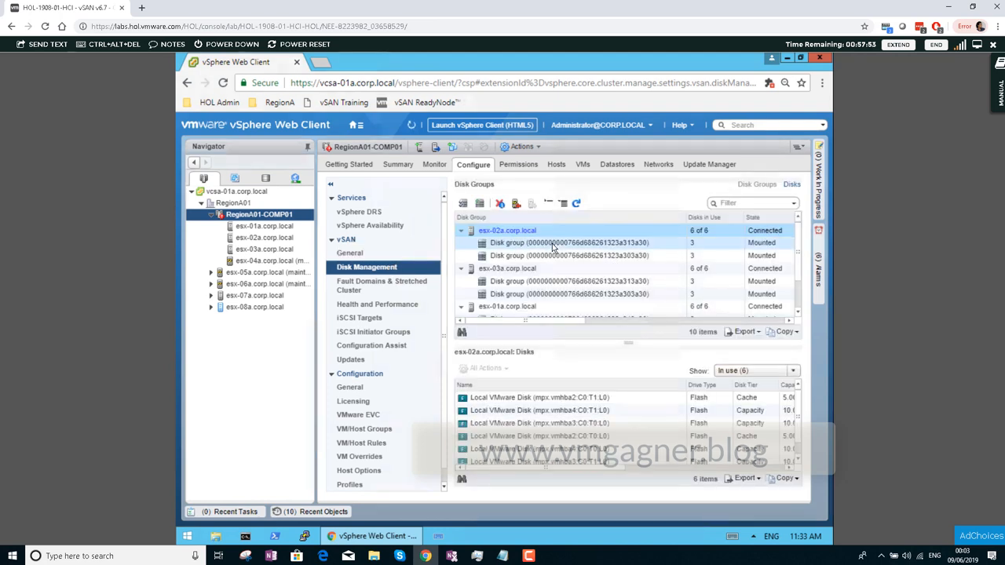
{"action": "left_click", "coordinate": [552, 245]}
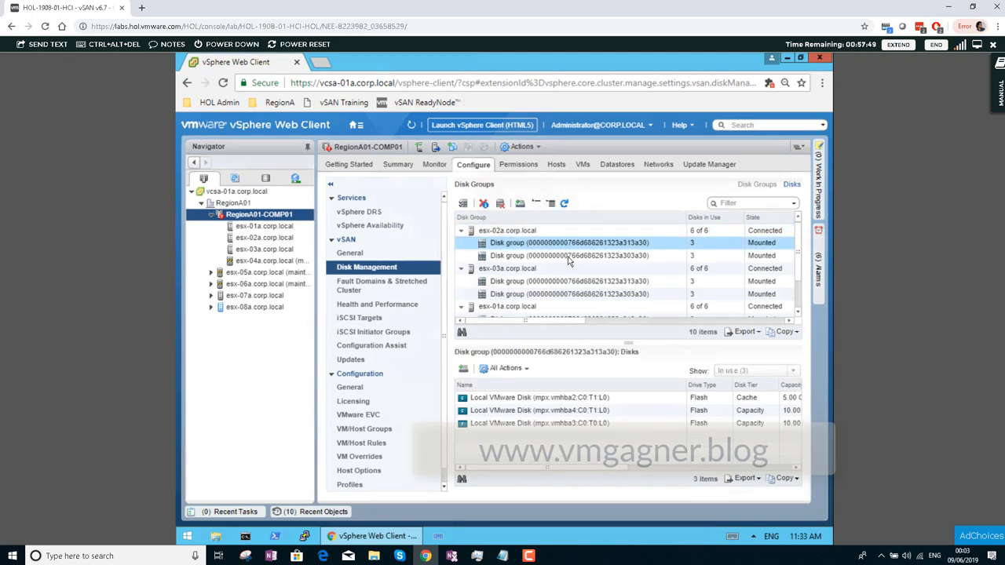
{"action": "left_click", "coordinate": [568, 258]}
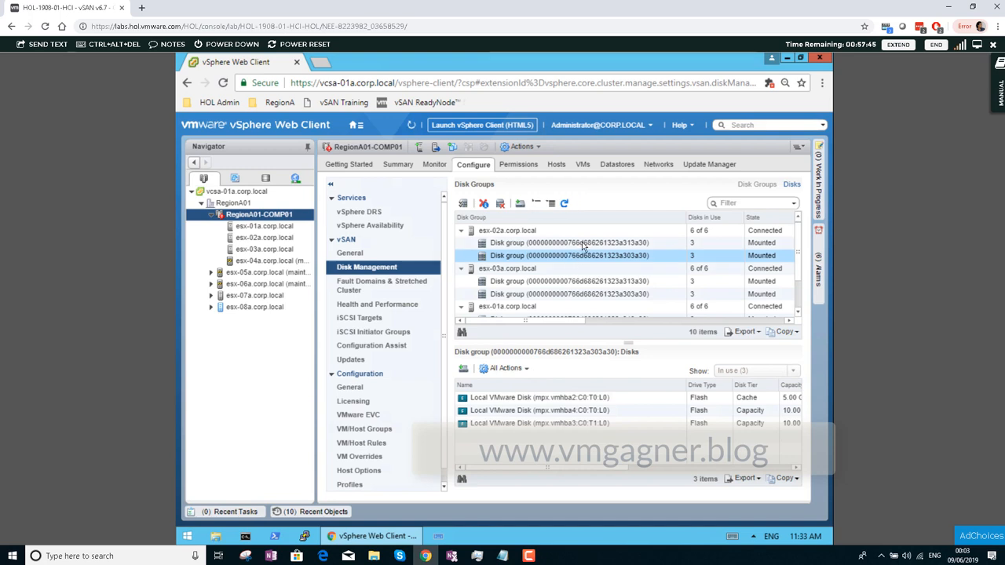
{"action": "left_click", "coordinate": [584, 245]}
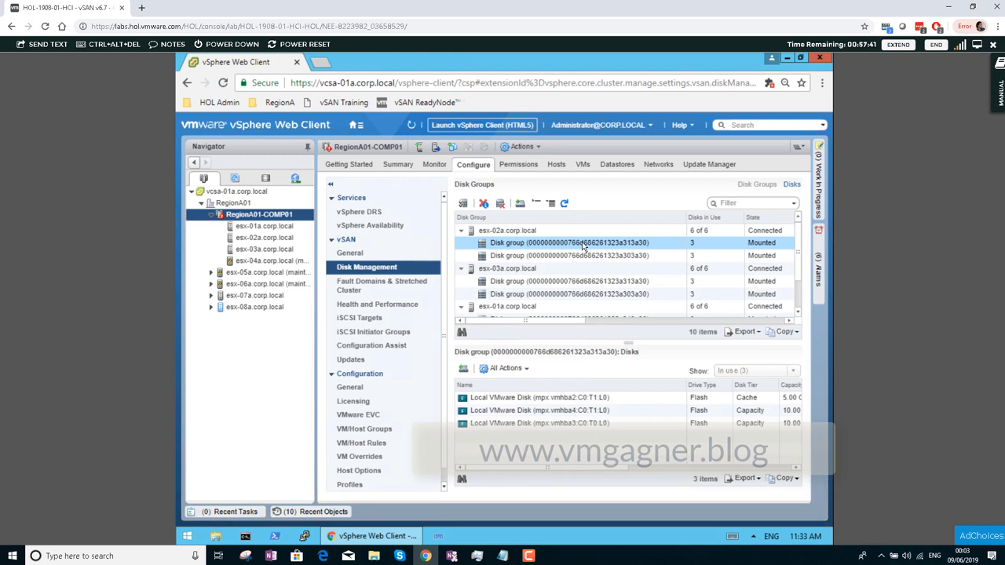
{"action": "left_click", "coordinate": [664, 400]}
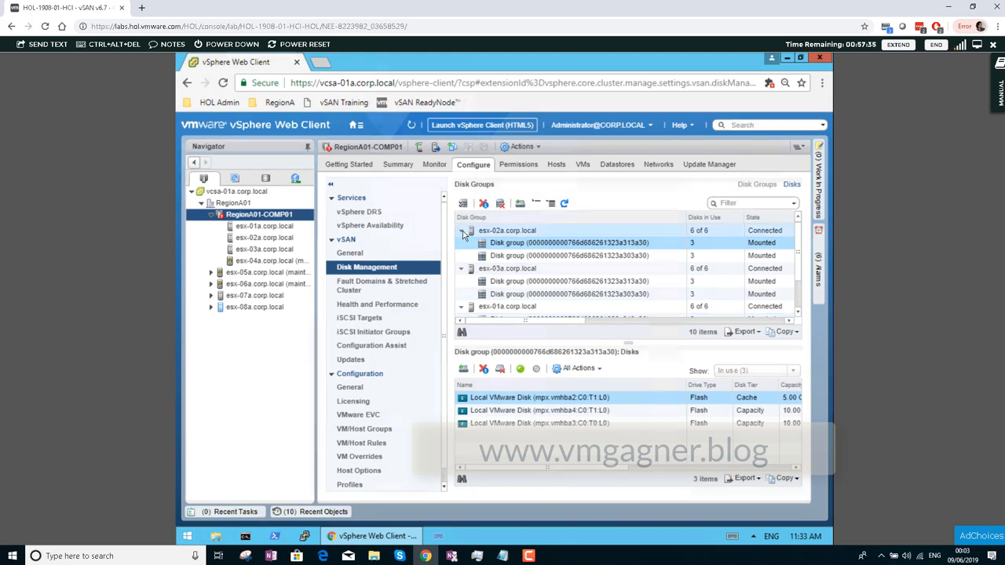
Create a disk group on esx-04a.corp.local with mpx.vmhba2:C0:T0:L0 as cache and both 10 GB vmhba4 flash disks as capacity.
{"action": "left_click", "coordinate": [799, 312]}
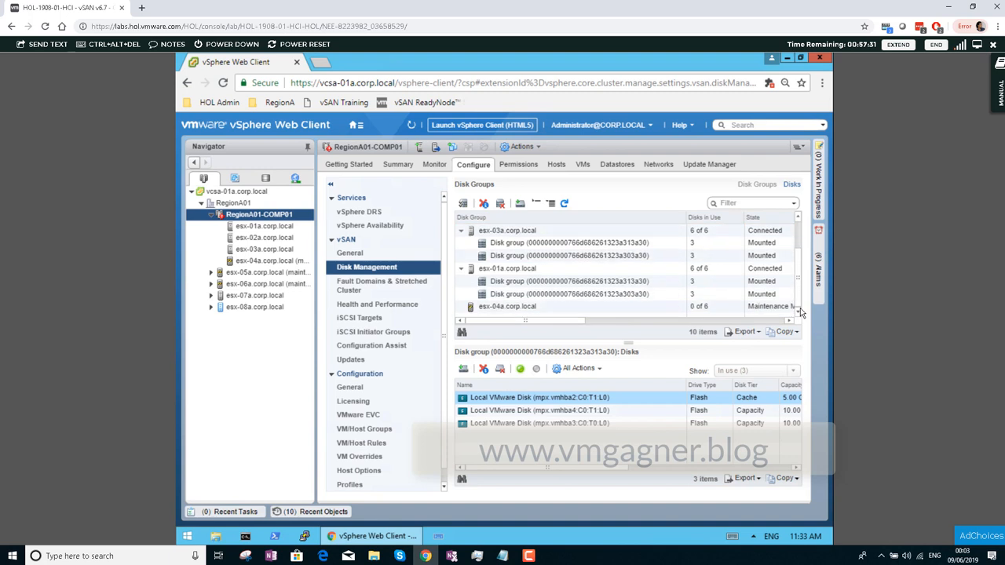
{"action": "left_click", "coordinate": [555, 307]}
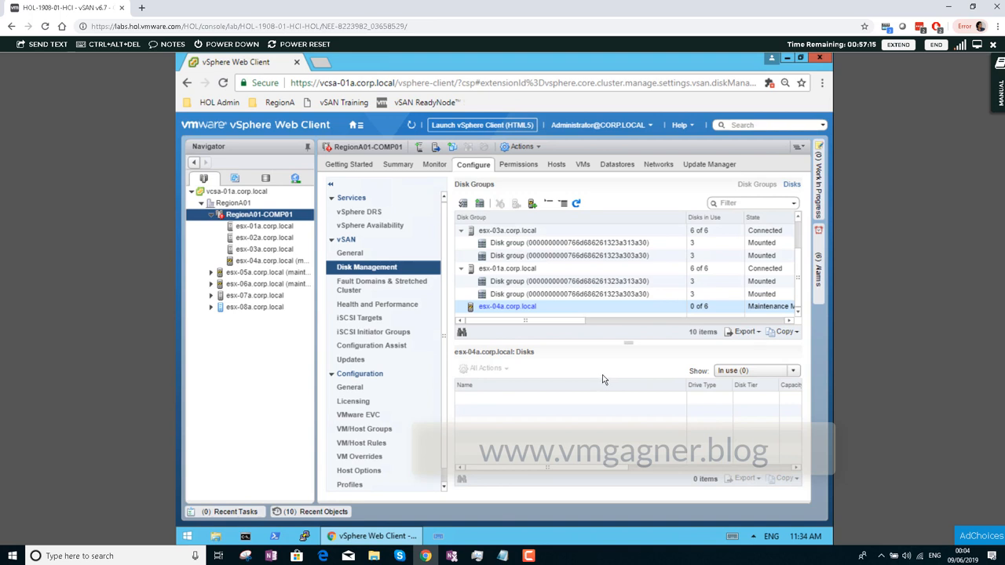
{"action": "left_click", "coordinate": [350, 253]}
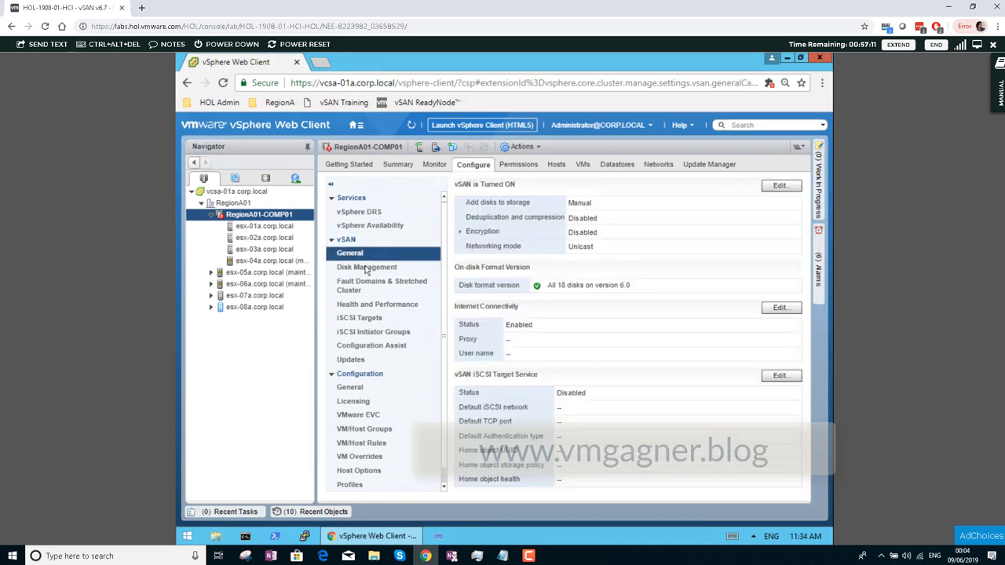
{"action": "left_click", "coordinate": [366, 268]}
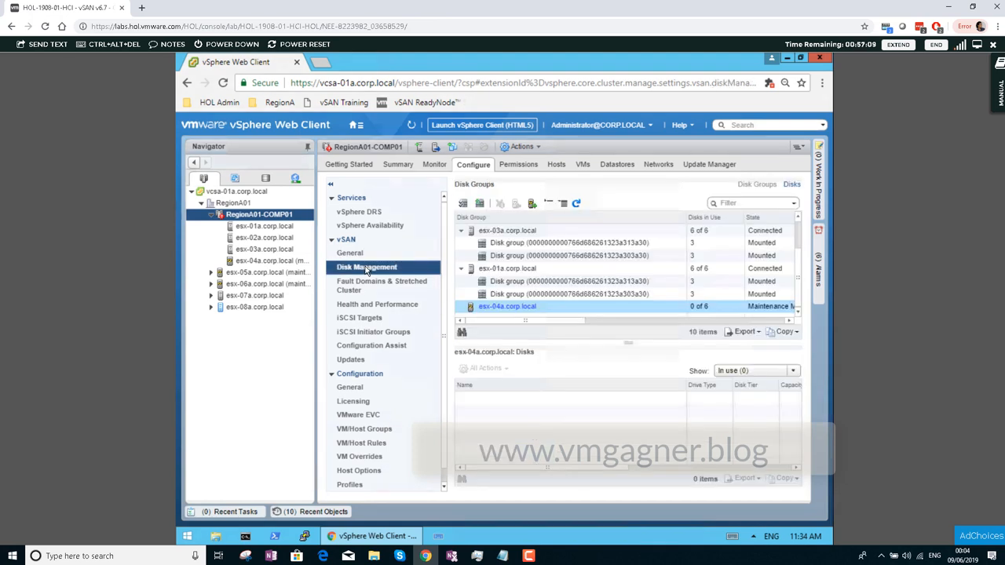
{"action": "left_click", "coordinate": [480, 205]}
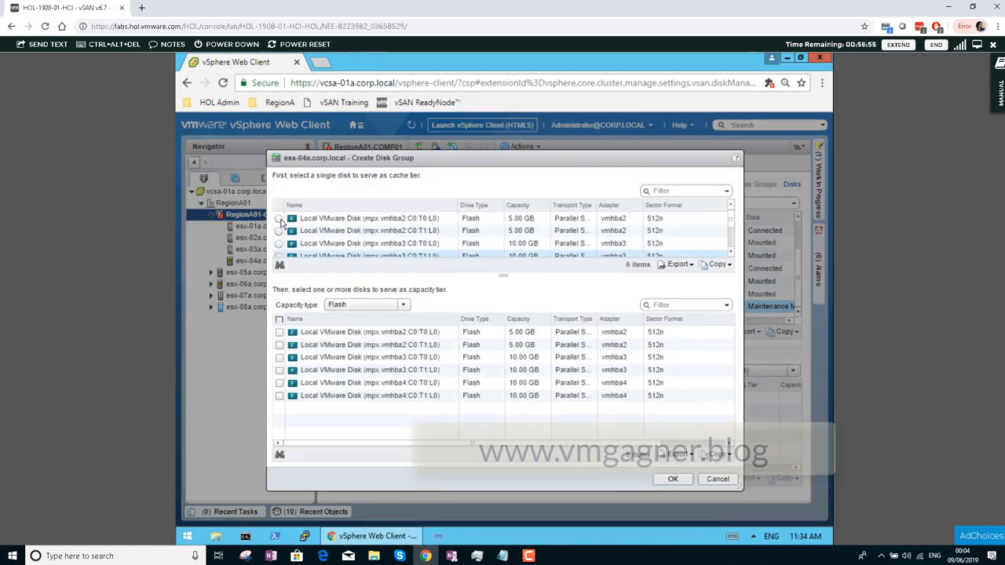
{"action": "left_click", "coordinate": [280, 220]}
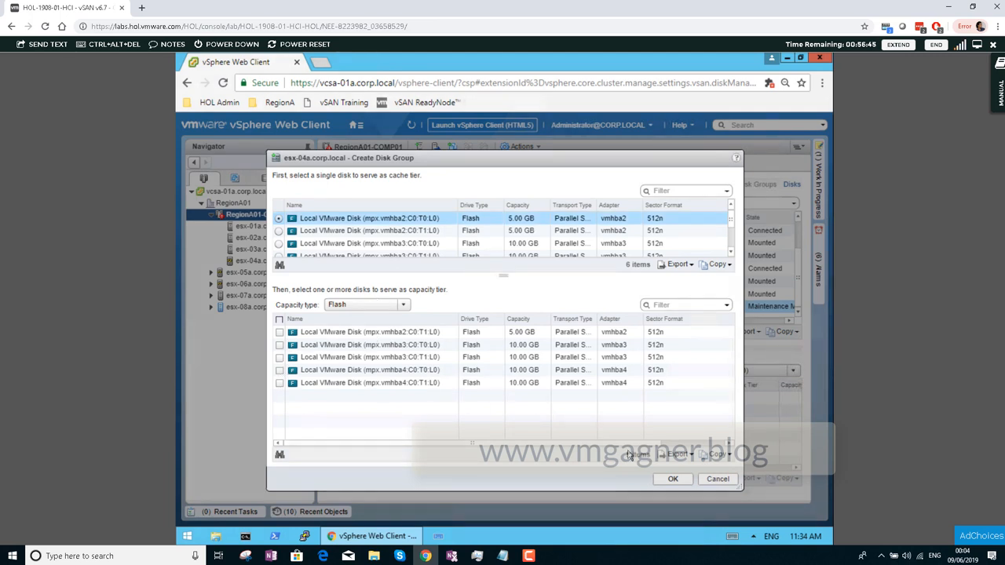
{"action": "left_click", "coordinate": [674, 480]}
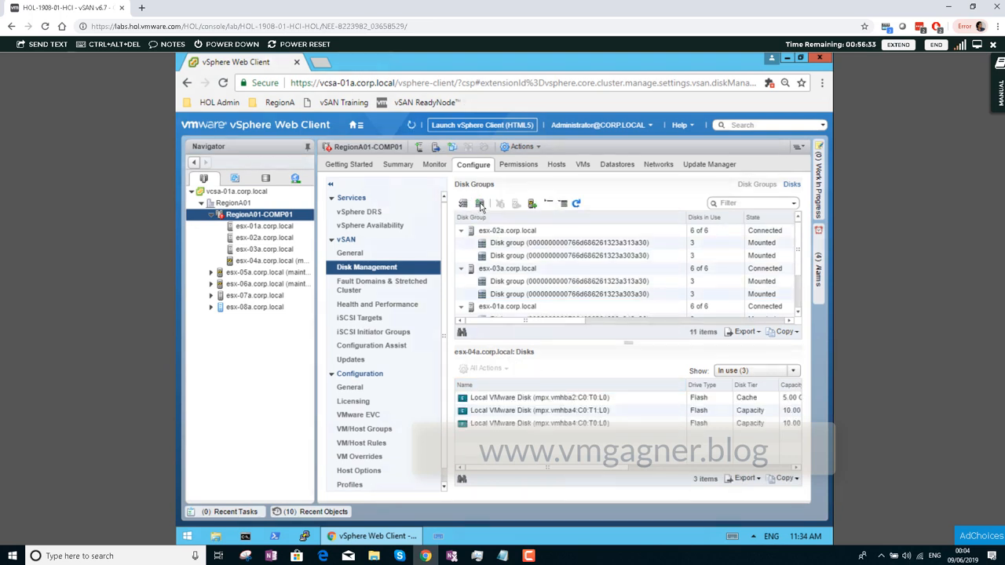
Create a second disk group on esx-04a.corp.local with mpx.vmhba2:C0:T1:L0 as cache and both 10 GB vmhba3 flash disks as capacity.
{"action": "left_click", "coordinate": [481, 204]}
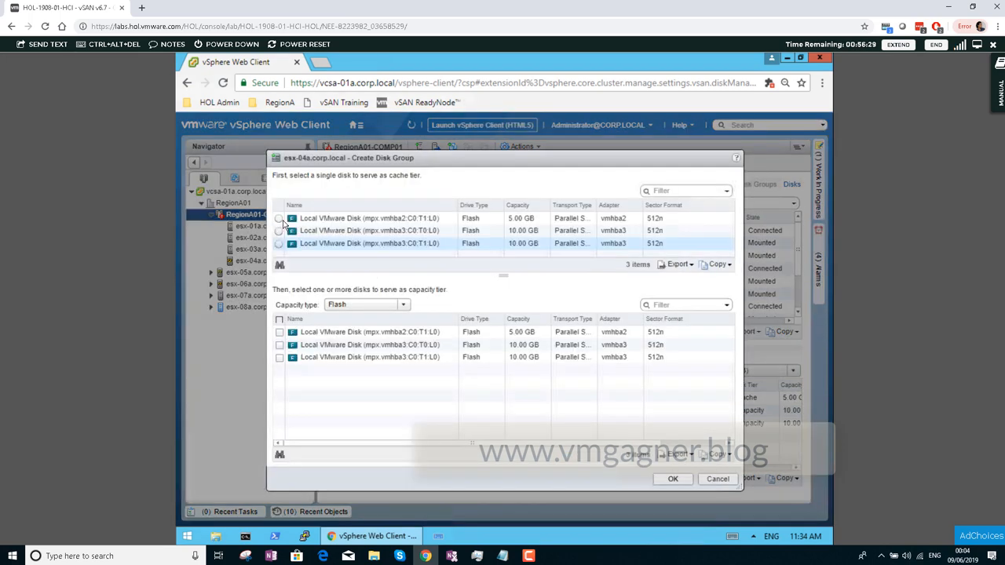
{"action": "left_click", "coordinate": [279, 219]}
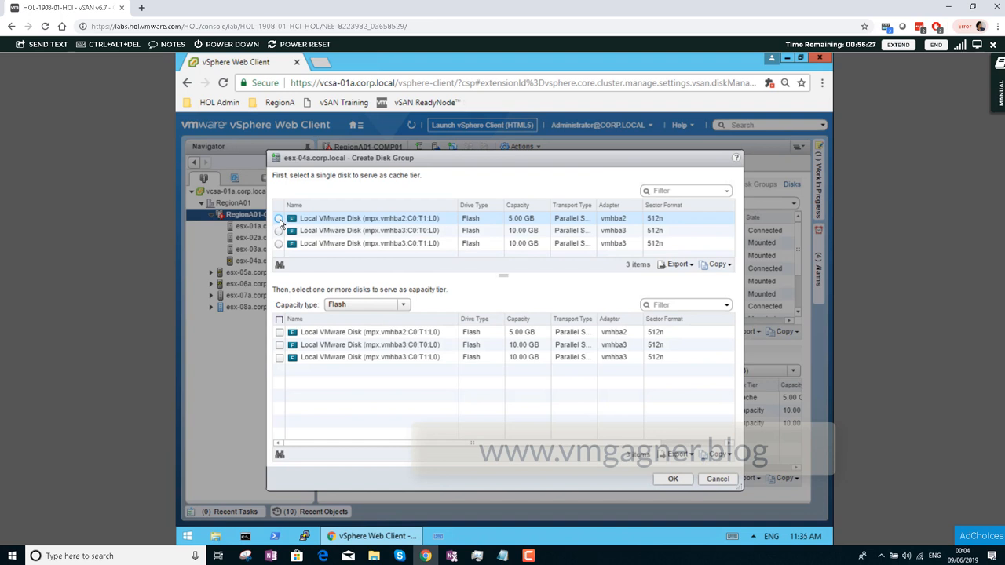
{"action": "left_click", "coordinate": [280, 345]}
{"action": "left_click", "coordinate": [280, 332]}
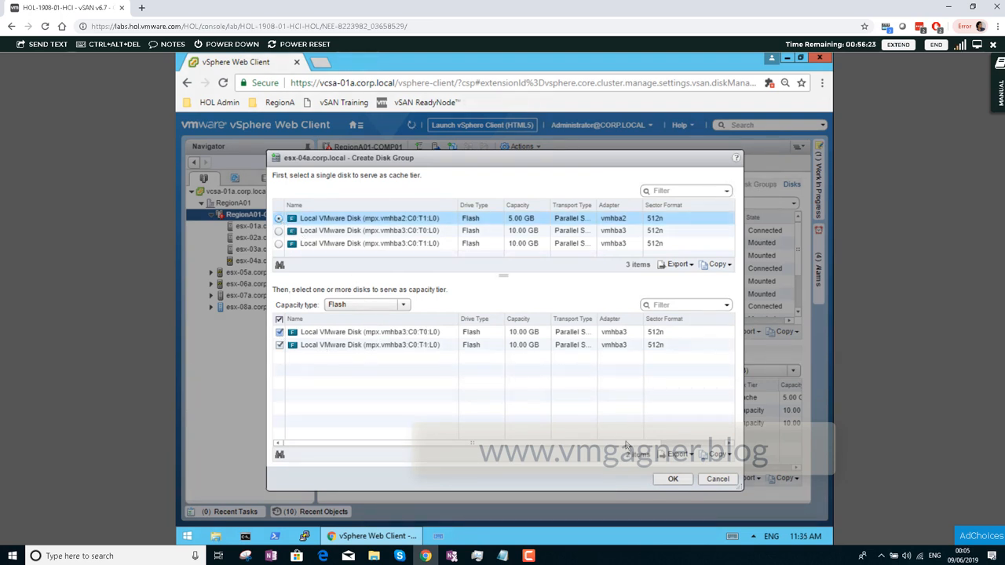
{"action": "left_click", "coordinate": [674, 479]}
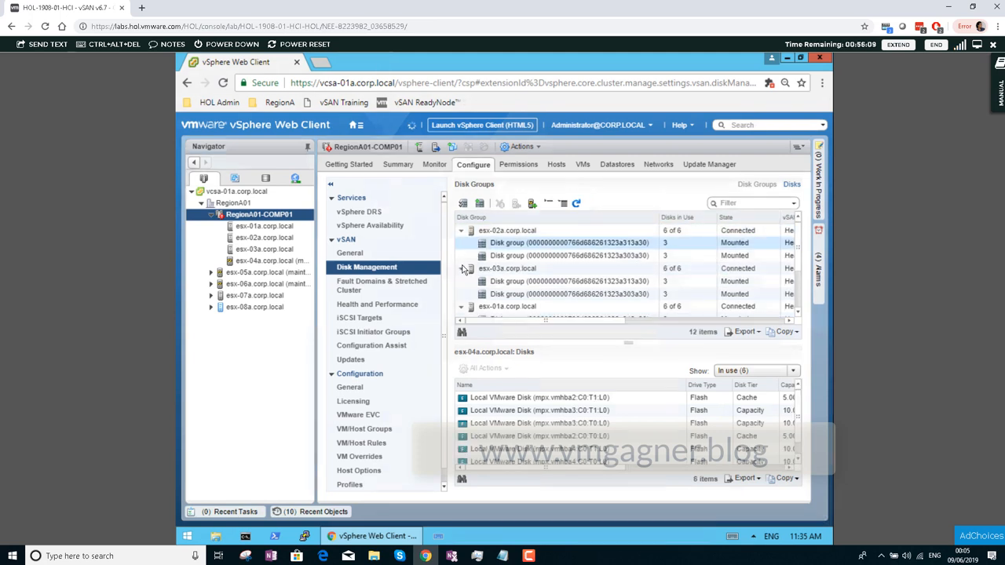
Review the disks in both disk groups of esx-04a.corp.local, and take the host out of maintenance mode.
{"action": "left_click", "coordinate": [464, 245]}
{"action": "left_click", "coordinate": [462, 306]}
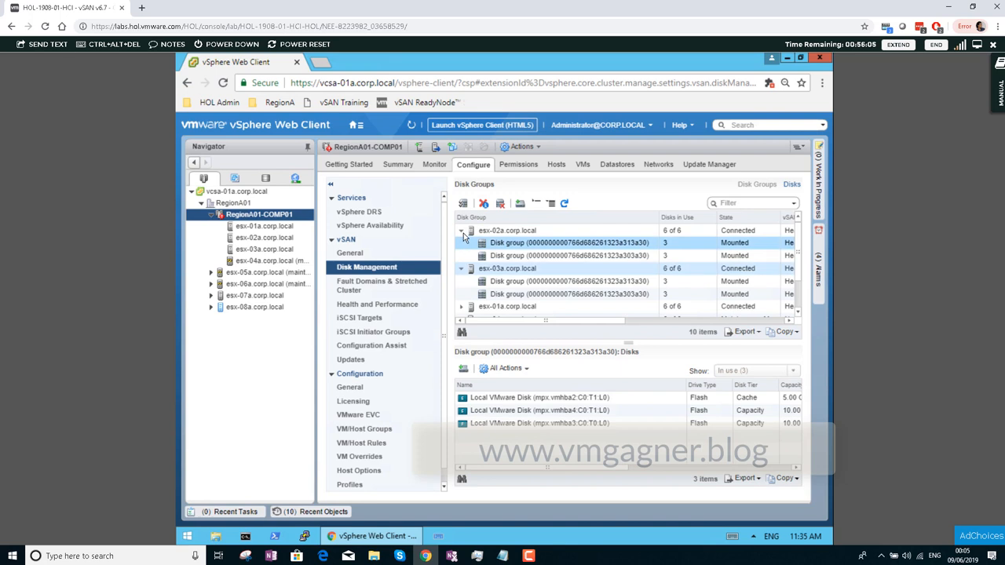
{"action": "left_click", "coordinate": [463, 234]}
{"action": "left_click", "coordinate": [462, 244]}
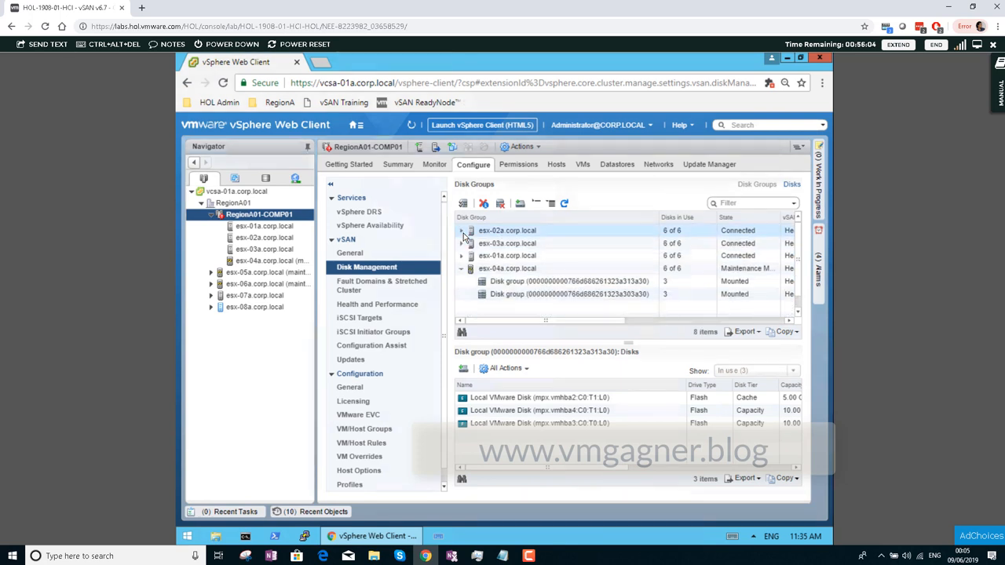
{"action": "left_click", "coordinate": [590, 282]}
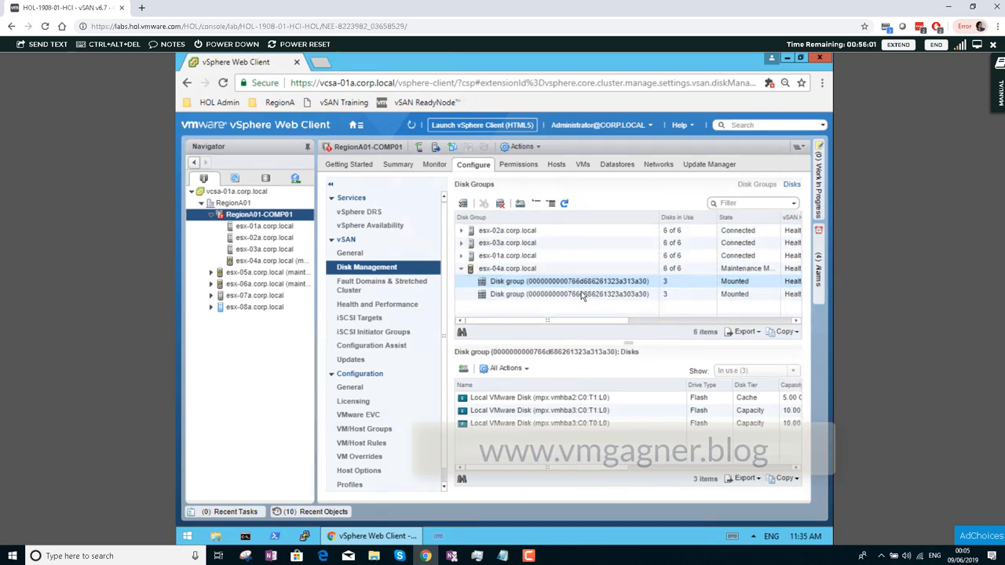
{"action": "left_click", "coordinate": [582, 294]}
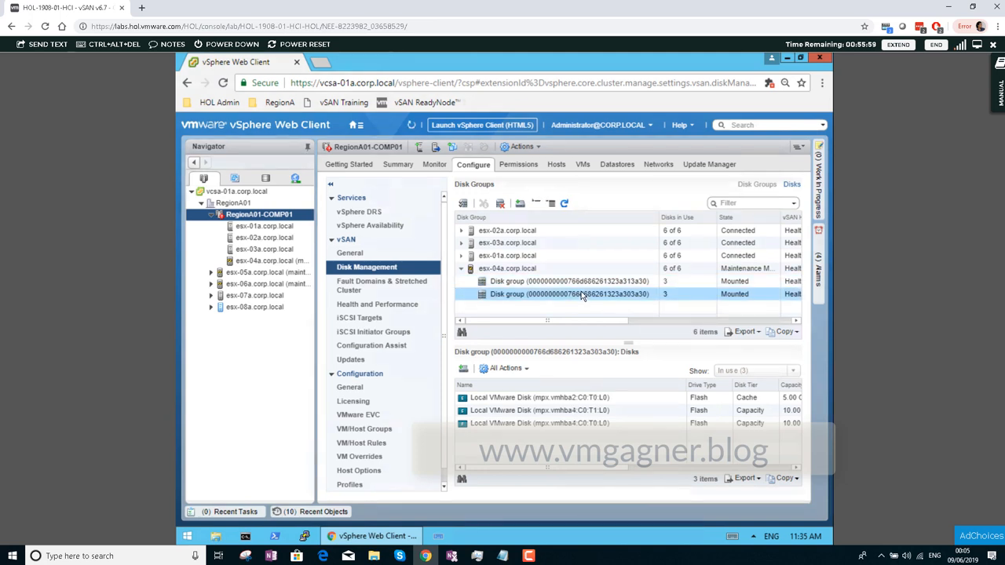
{"action": "left_click", "coordinate": [506, 269]}
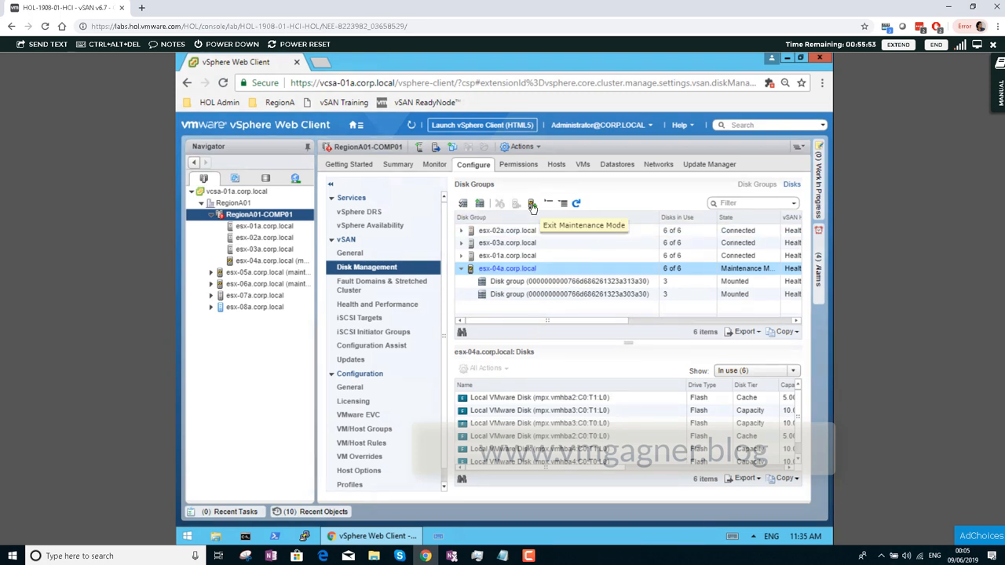
{"action": "left_click", "coordinate": [532, 204]}
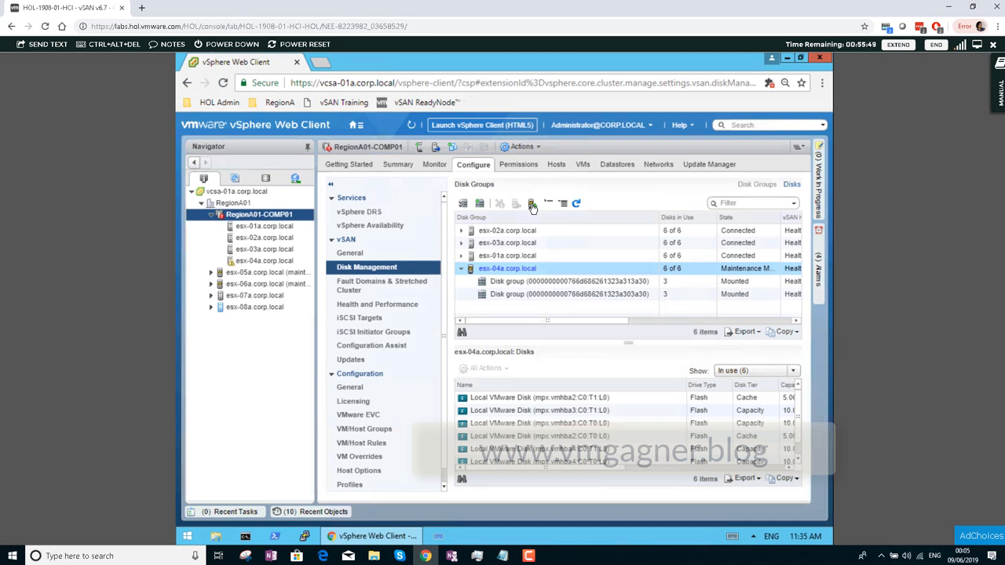
Check the summary and monitoring views of vsanDatastore, and review the general vSAN settings of cluster RegionA01-COMP01.
{"action": "left_click", "coordinate": [267, 180]}
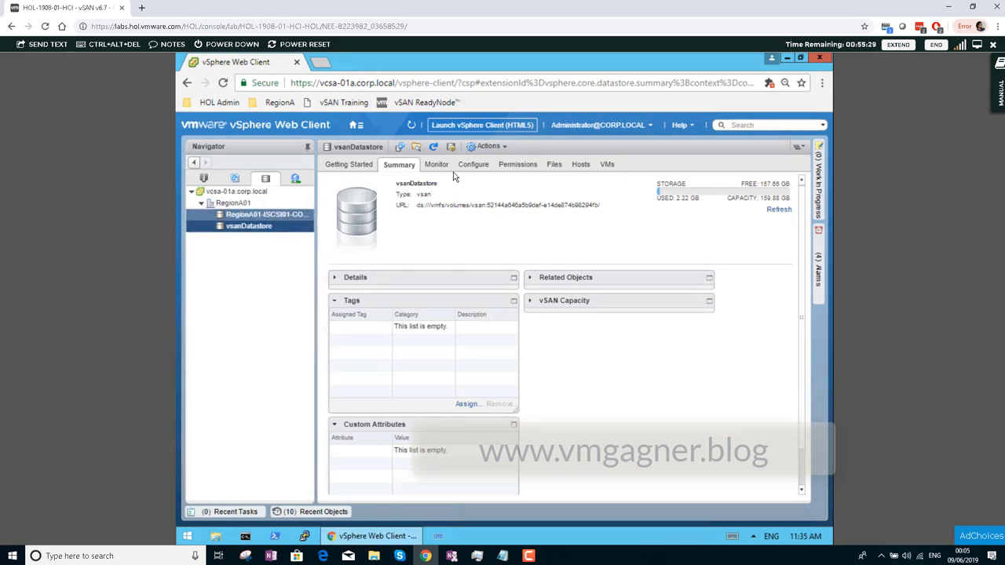
{"action": "left_click", "coordinate": [436, 165]}
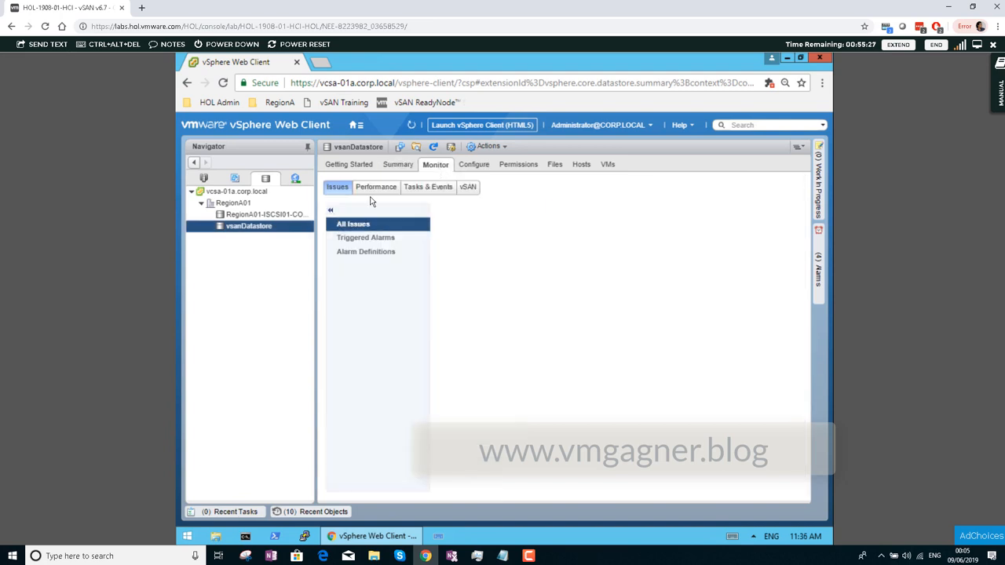
{"action": "left_click", "coordinate": [204, 180]}
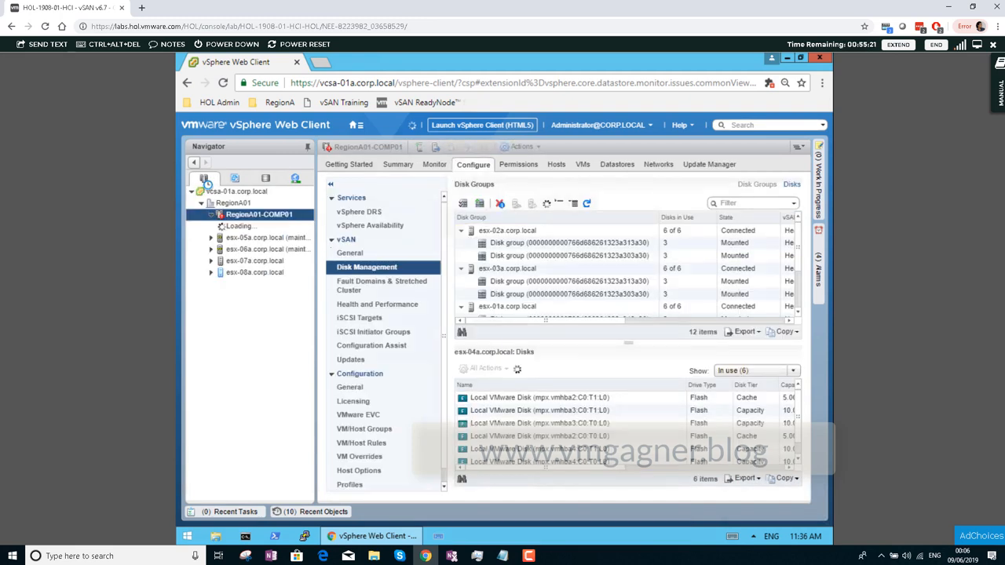
{"action": "left_click", "coordinate": [475, 166]}
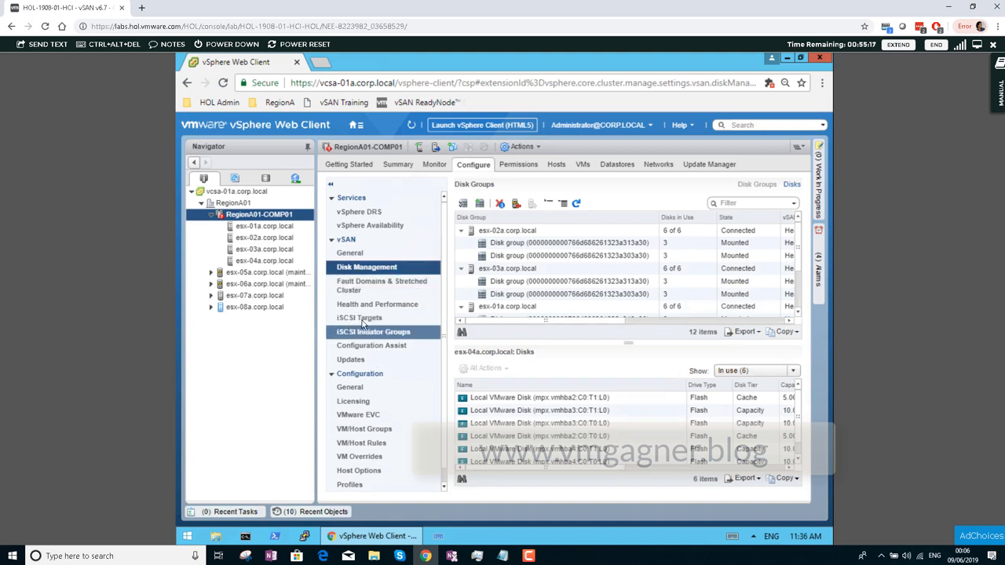
{"action": "left_click", "coordinate": [354, 260]}
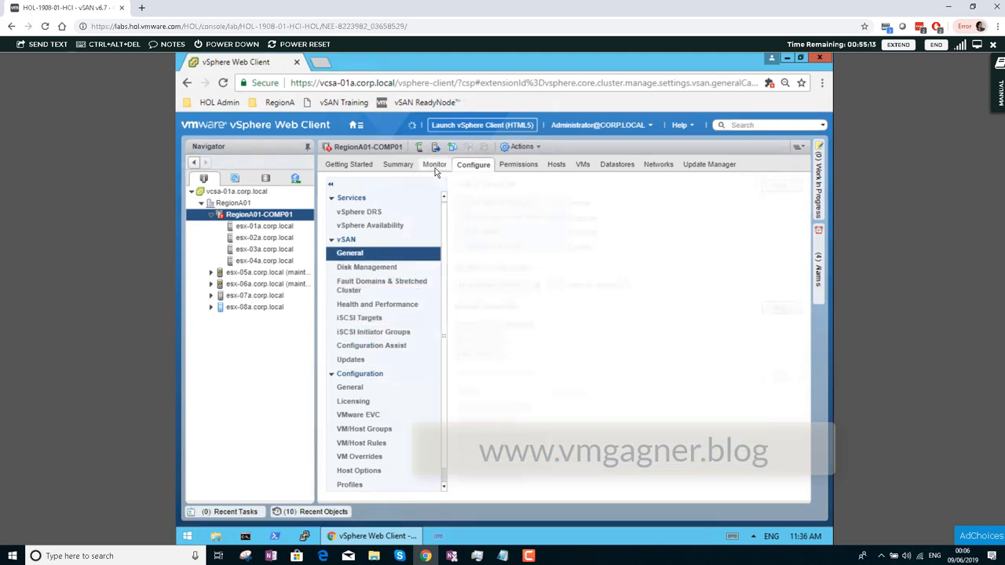
Examine the vSAN health tests, including hardware compatibility, plus the physical disks, virtual objects and resyncing components of cluster RegionA01-COMP01.
{"action": "left_click", "coordinate": [435, 166]}
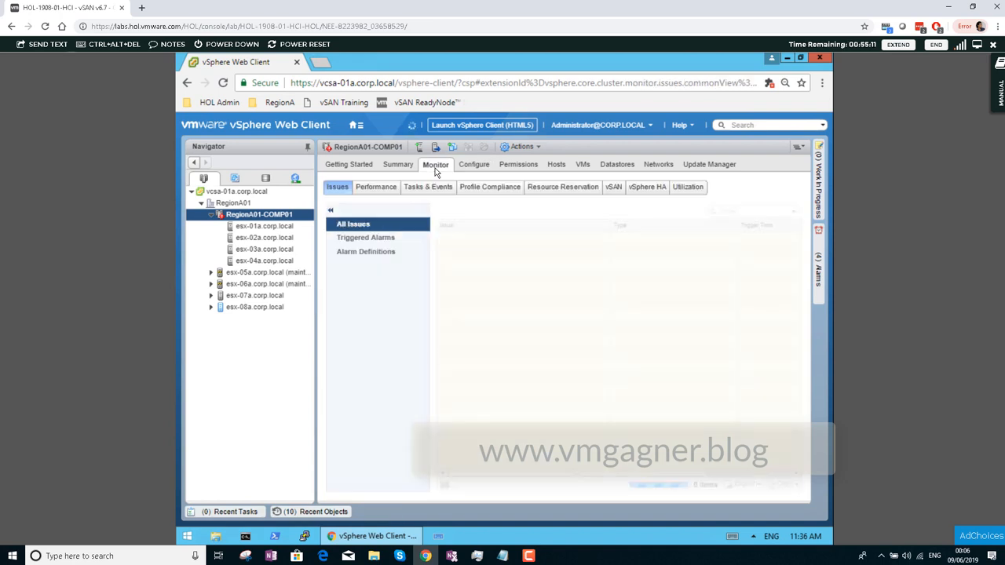
{"action": "left_click", "coordinate": [613, 189]}
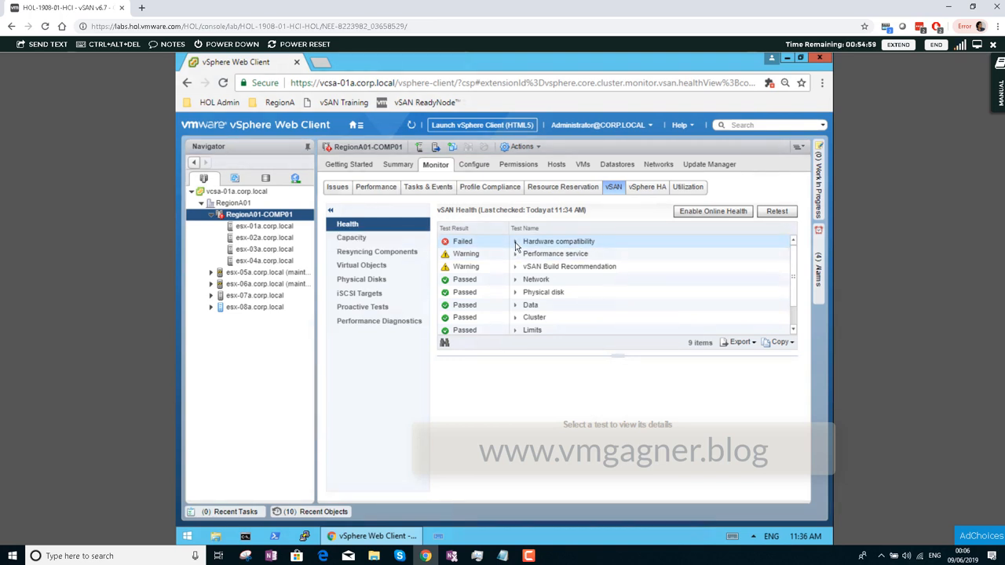
{"action": "left_click", "coordinate": [516, 242]}
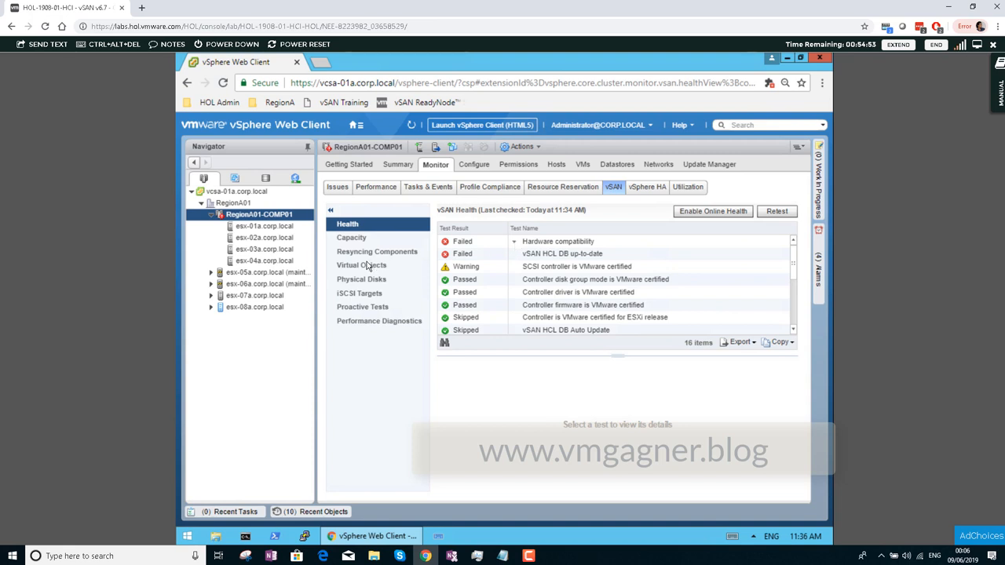
{"action": "left_click", "coordinate": [365, 237]}
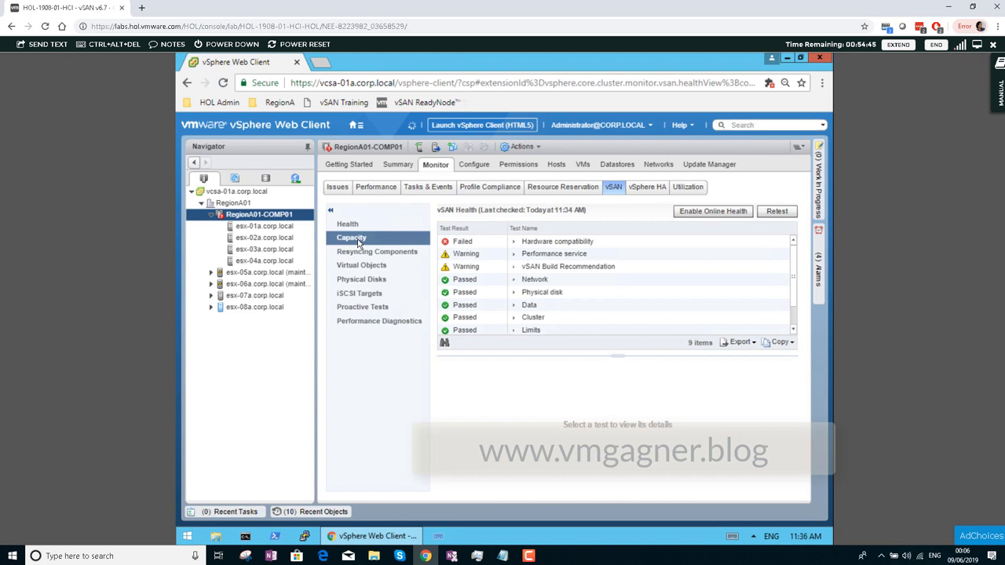
{"action": "left_click", "coordinate": [379, 284]}
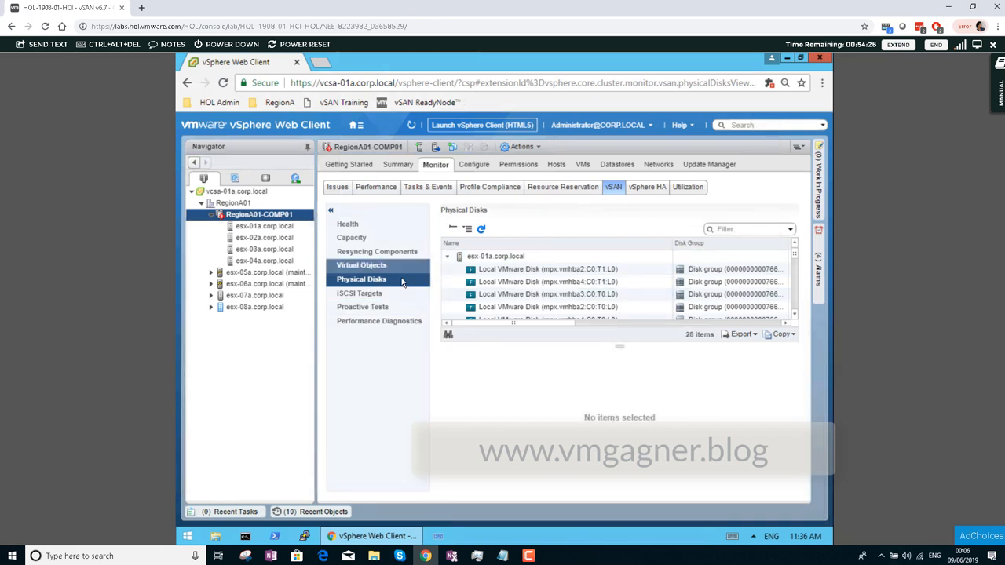
{"action": "left_click", "coordinate": [361, 267]}
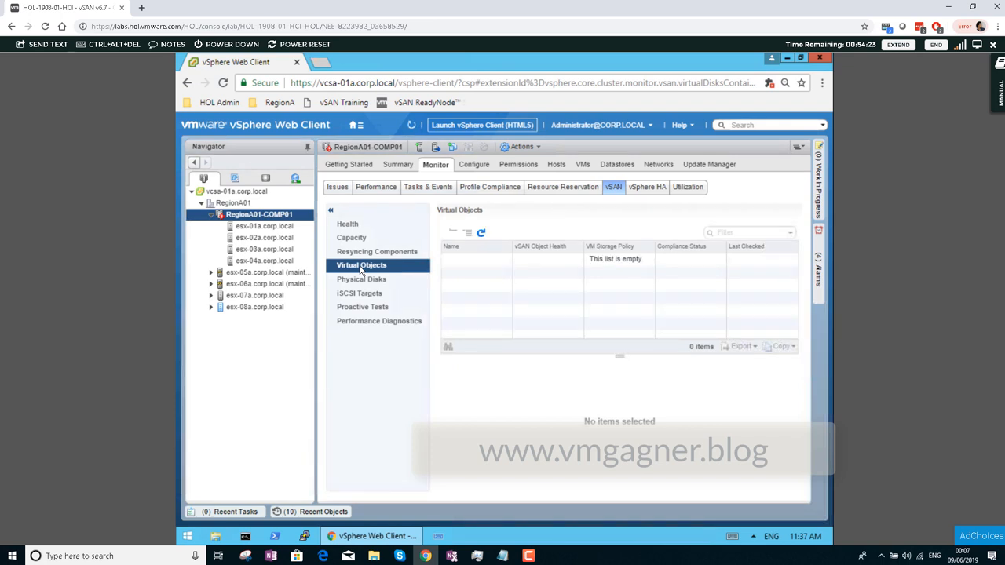
{"action": "left_click", "coordinate": [398, 255]}
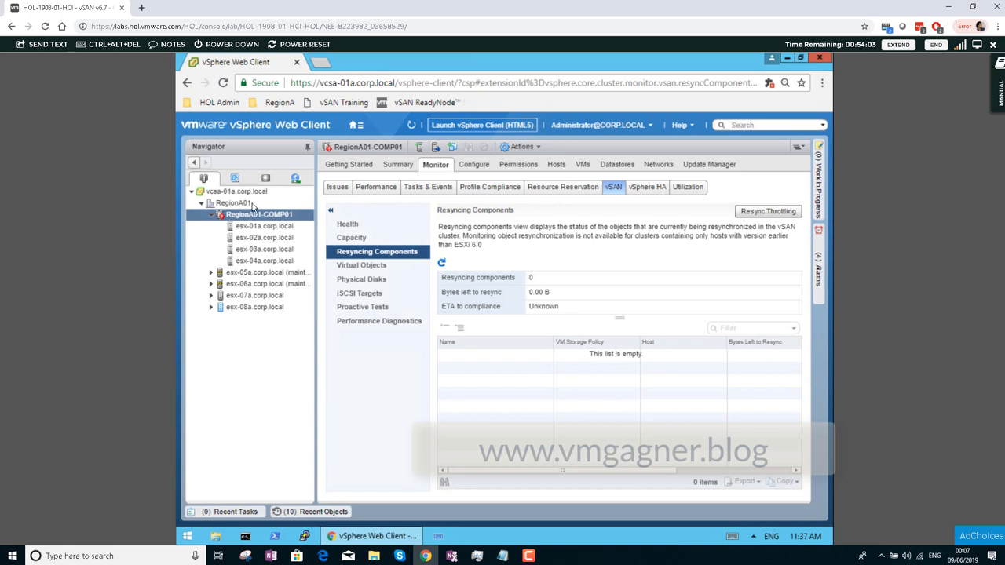
Display the virtual machines and templates inventory of datacenter RegionA01.
{"action": "left_click", "coordinate": [236, 179]}
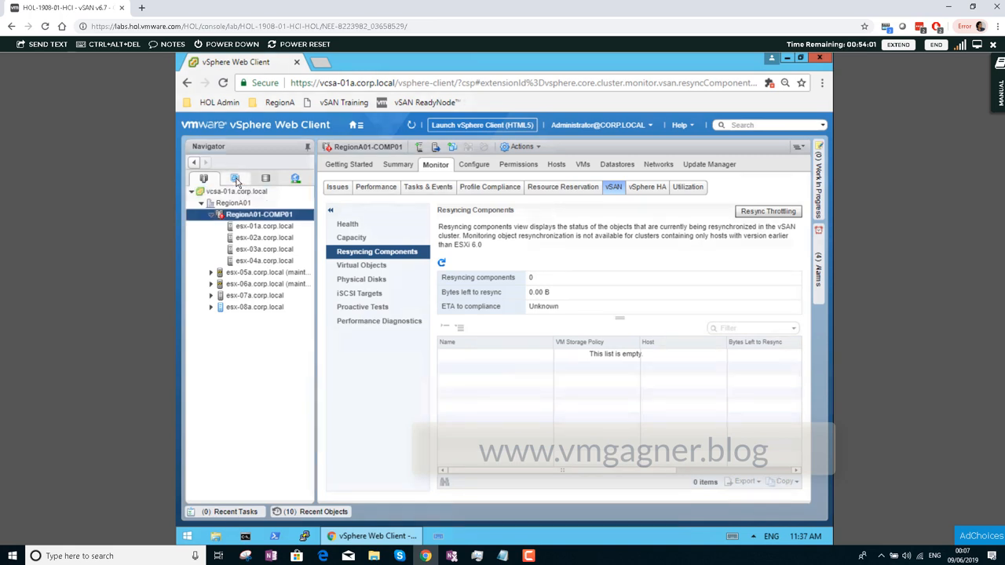
{"action": "left_click", "coordinate": [236, 179]}
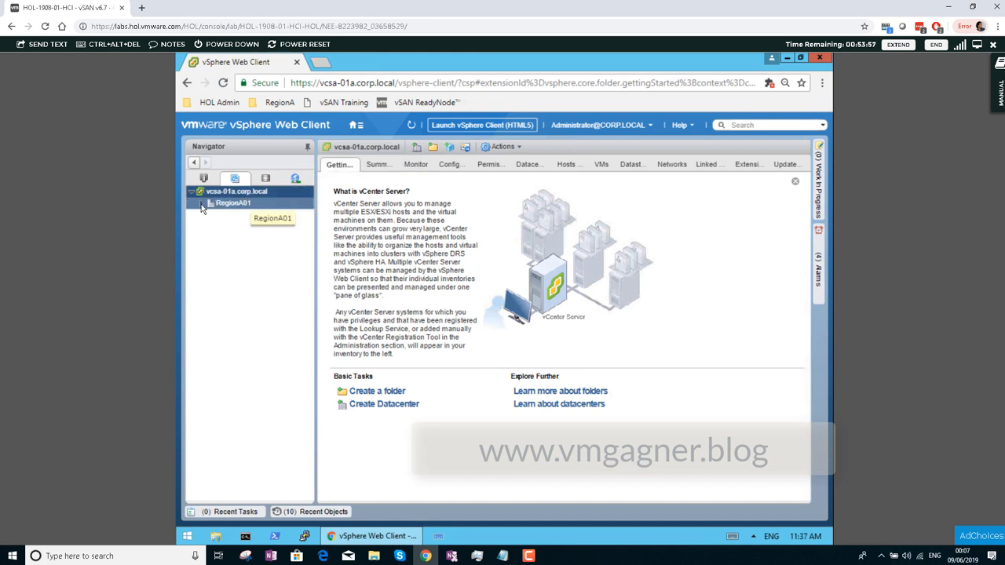
{"action": "left_click", "coordinate": [201, 204]}
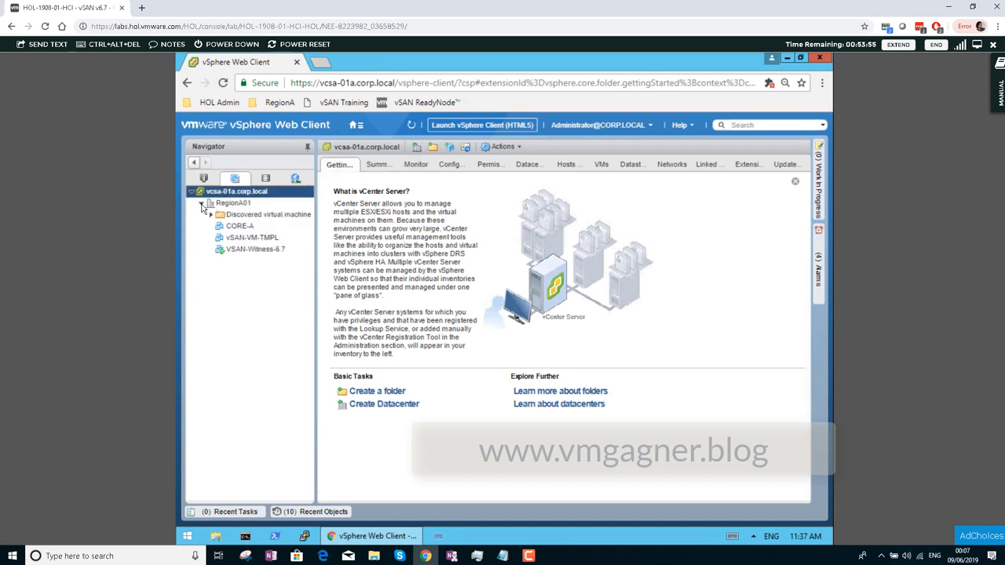
Examine the Rule-set 1 placement rules of the vSAN Default Storage Policy, especially primary level of failures to tolerate, and leave without saving.
{"action": "left_click", "coordinate": [356, 126]}
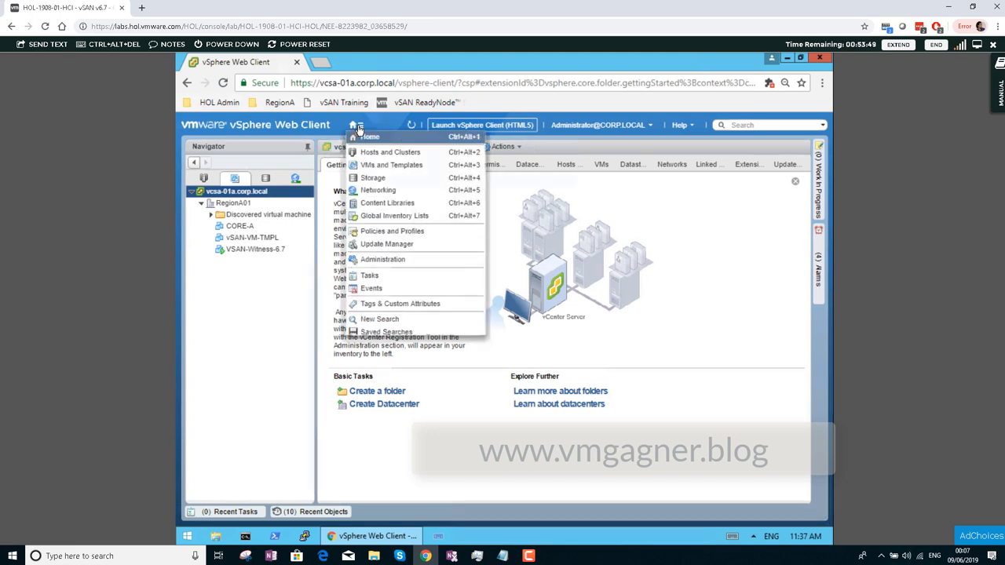
{"action": "left_click", "coordinate": [391, 232]}
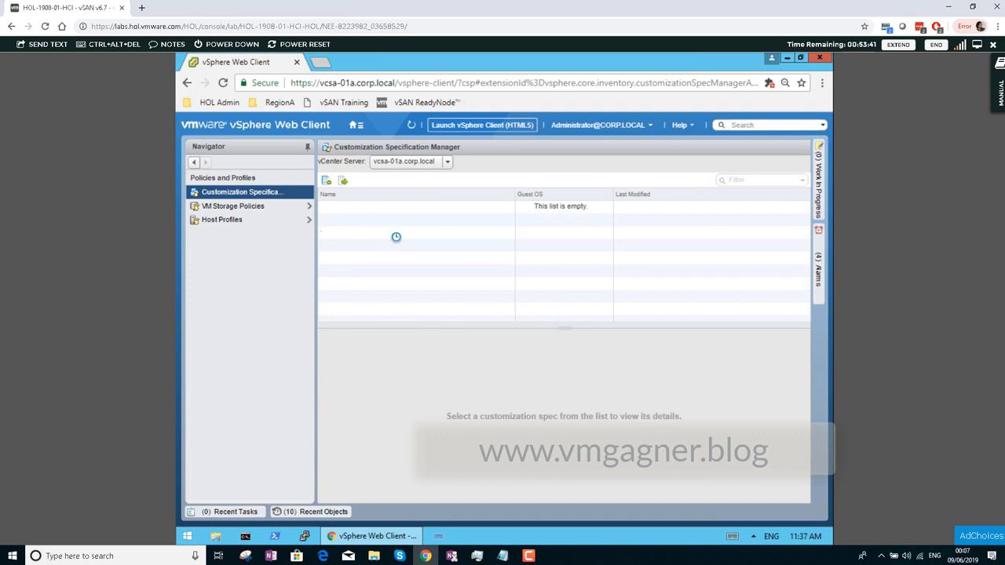
{"action": "left_click", "coordinate": [236, 206]}
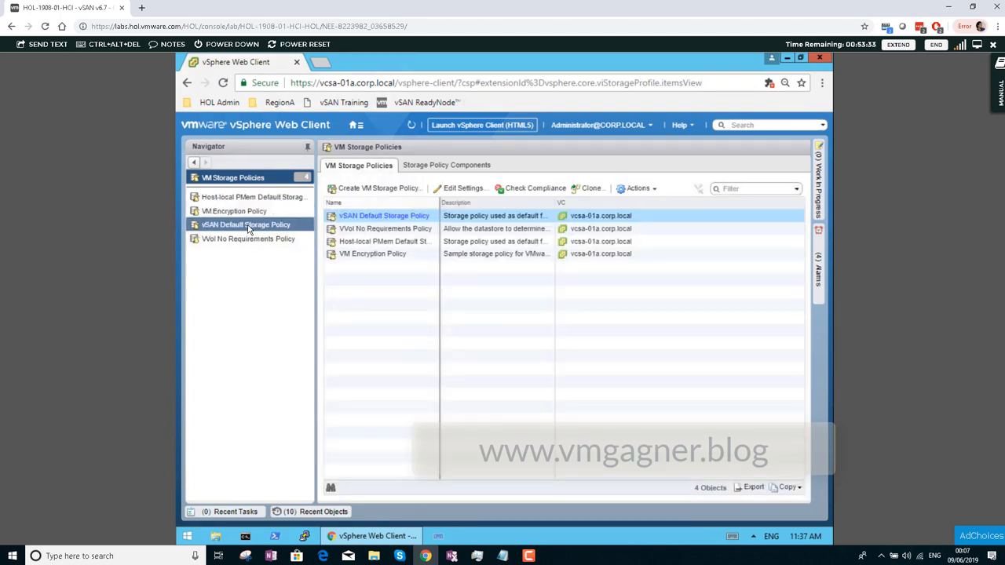
{"action": "left_click", "coordinate": [240, 226]}
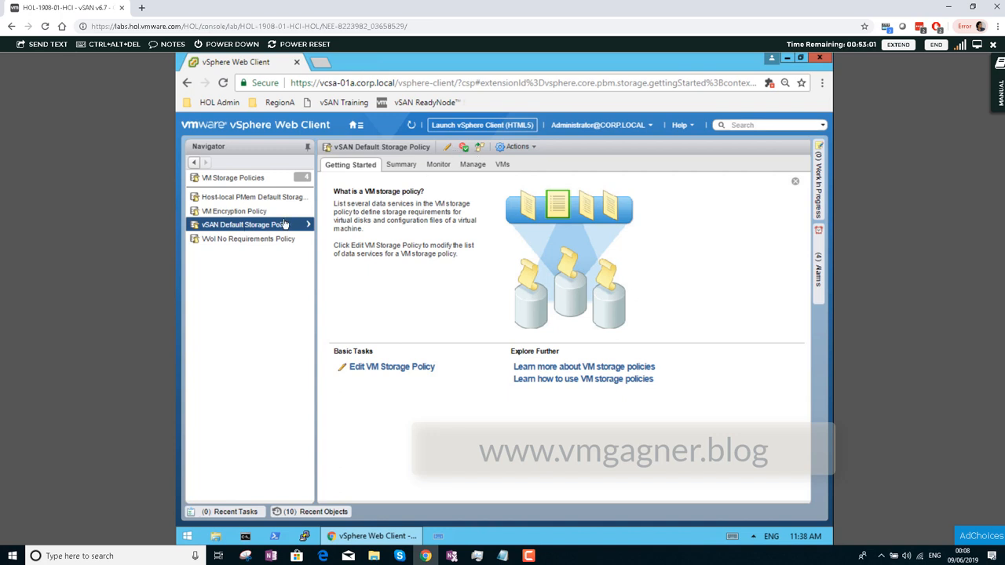
{"action": "left_click", "coordinate": [447, 149]}
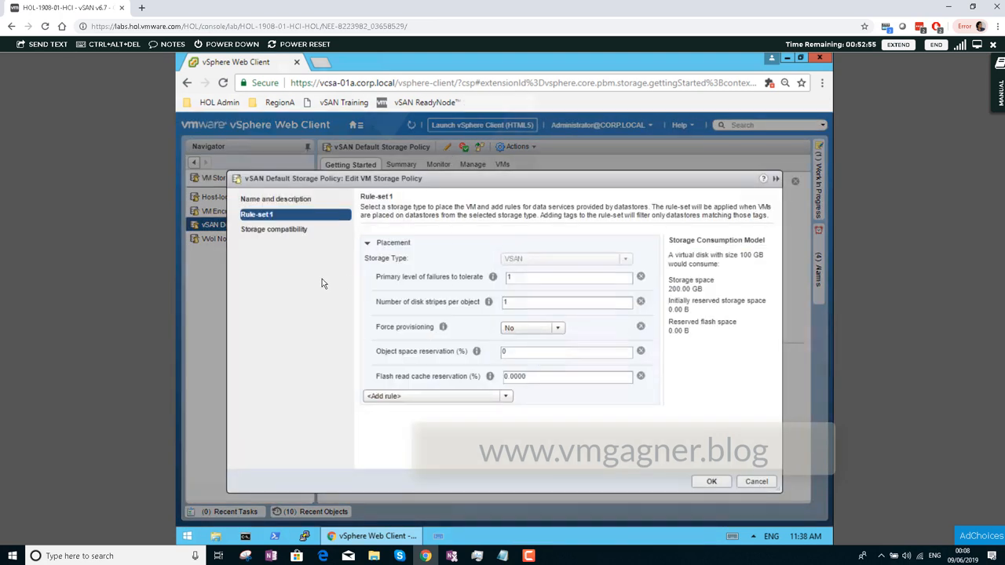
{"action": "left_click_drag", "start_coordinate": [376, 277], "coordinate": [484, 278]}
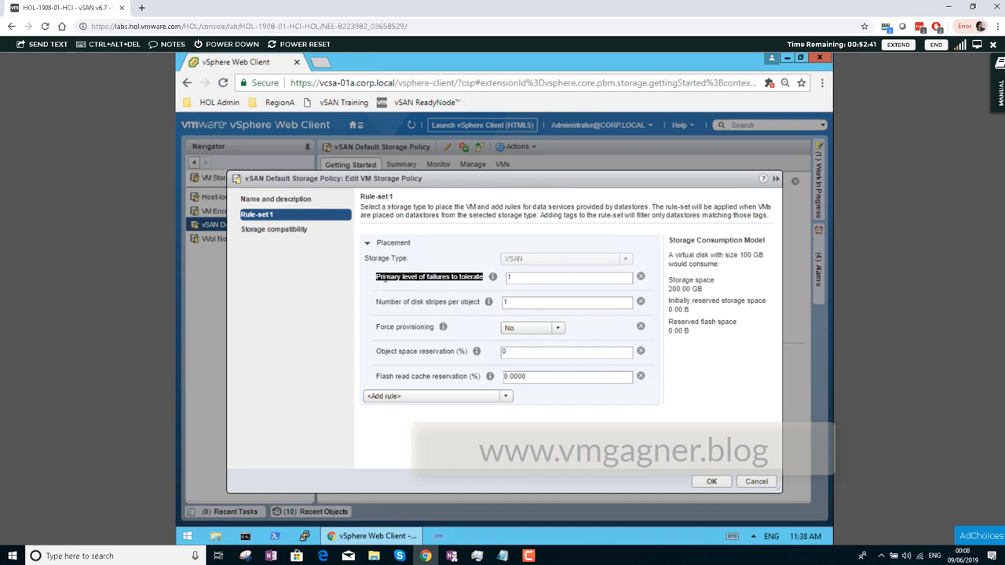
{"action": "left_click_drag", "start_coordinate": [377, 277], "coordinate": [454, 283]}
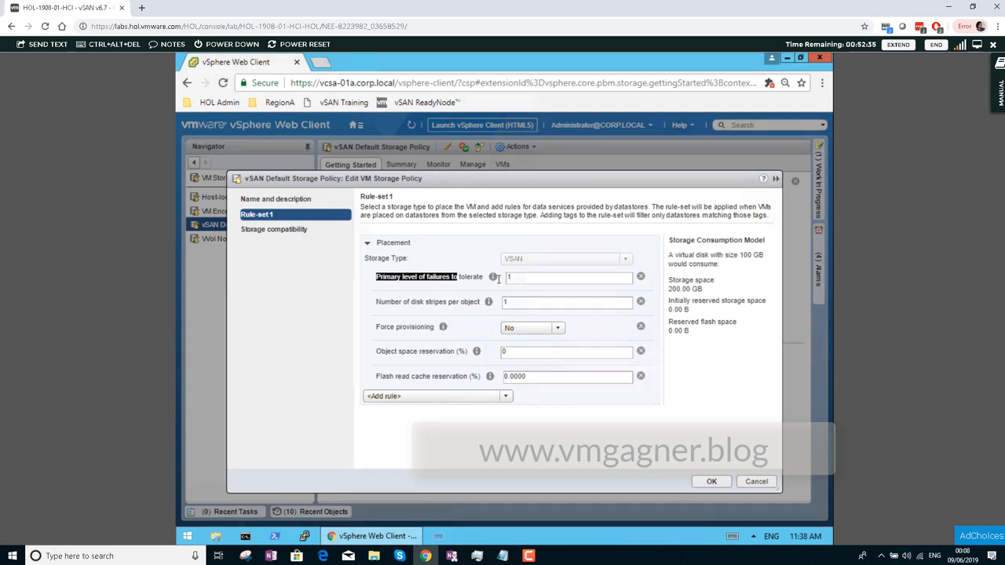
{"action": "left_click", "coordinate": [526, 279]}
{"action": "type", "text": "1"}
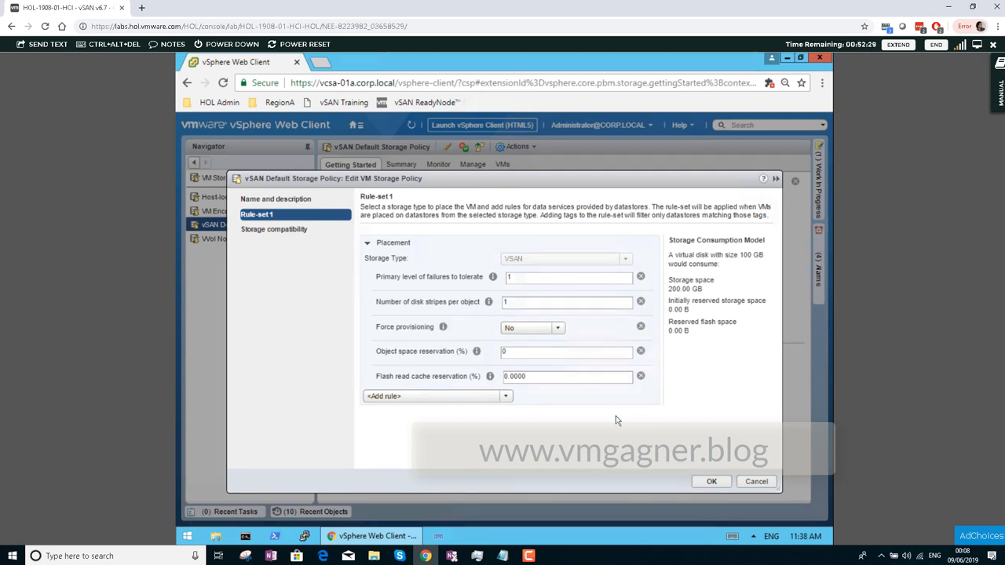
{"action": "left_click", "coordinate": [756, 481]}
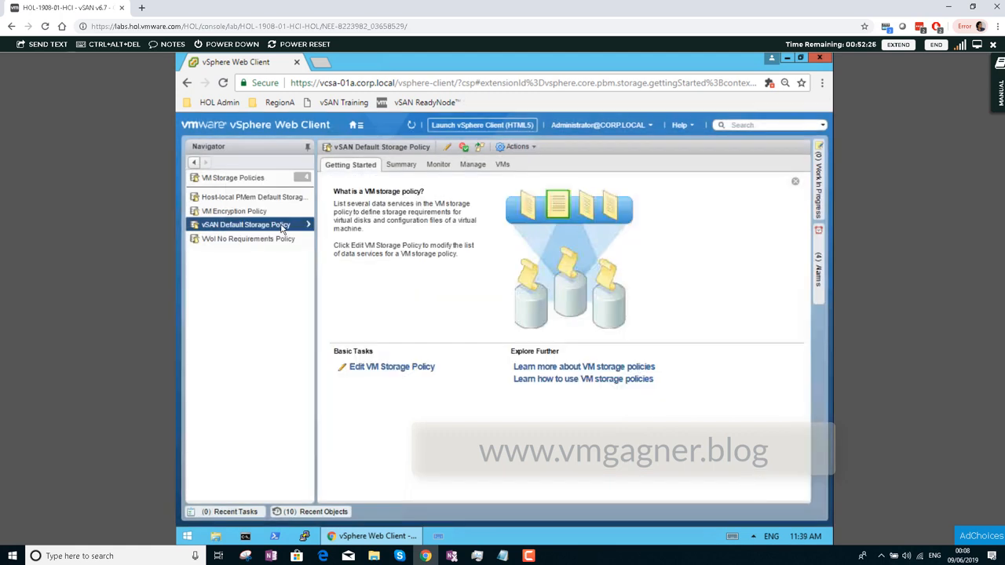
Start a new virtual machine in datacenter RegionA01 and name it testvm.
{"action": "left_click", "coordinate": [356, 125]}
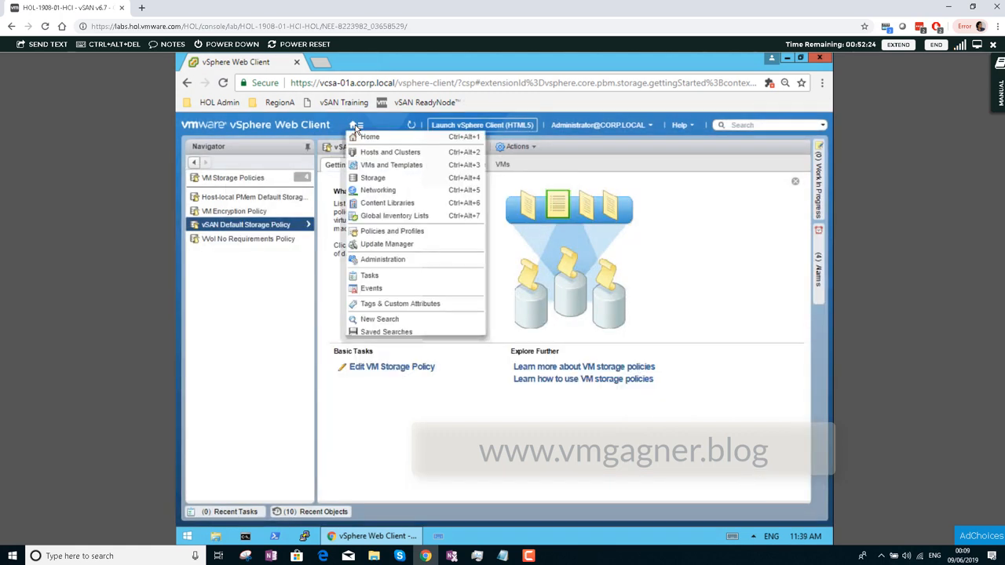
{"action": "left_click", "coordinate": [374, 165]}
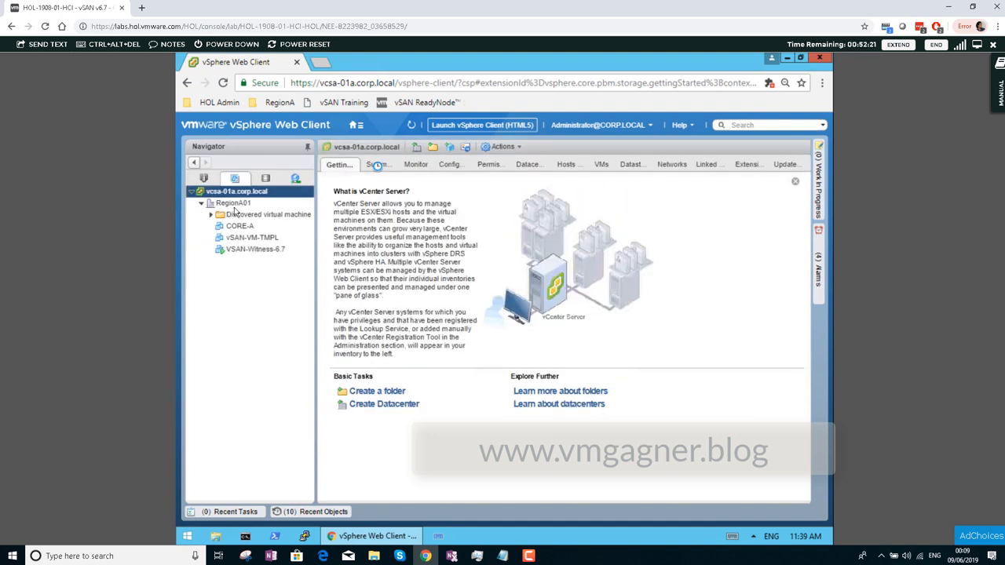
{"action": "right_click", "coordinate": [246, 206]}
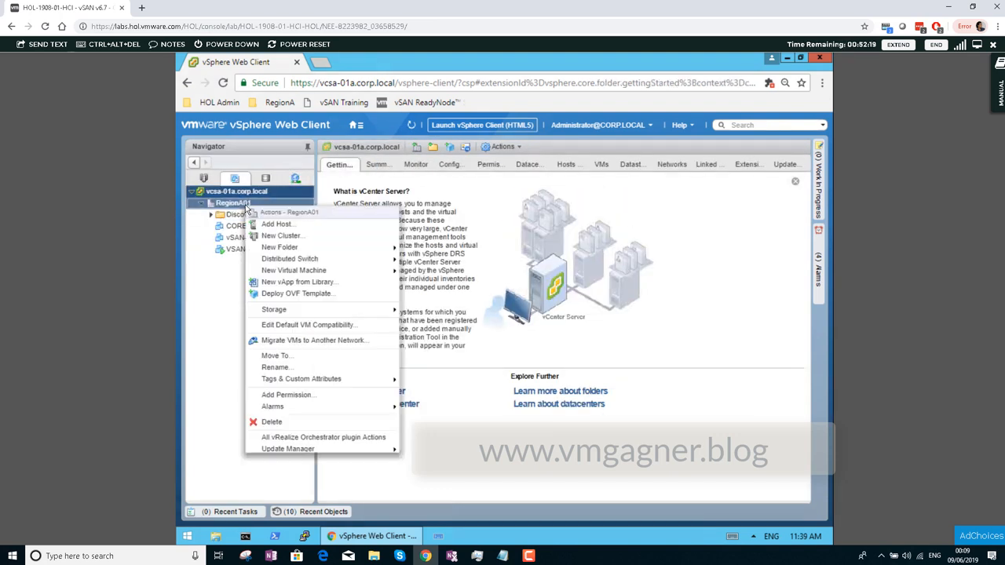
{"action": "mouse_move", "coordinate": [348, 275]}
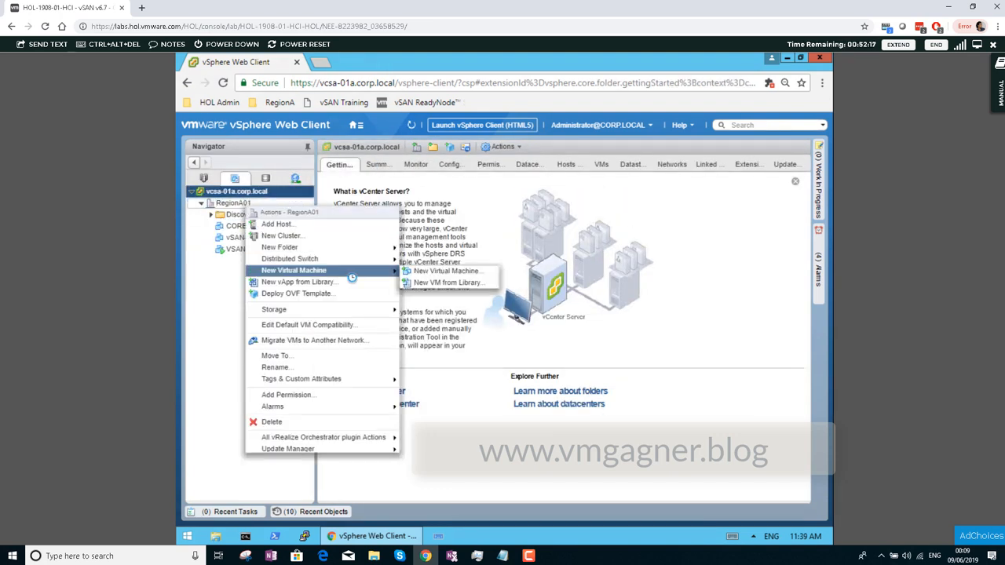
{"action": "left_click", "coordinate": [448, 271]}
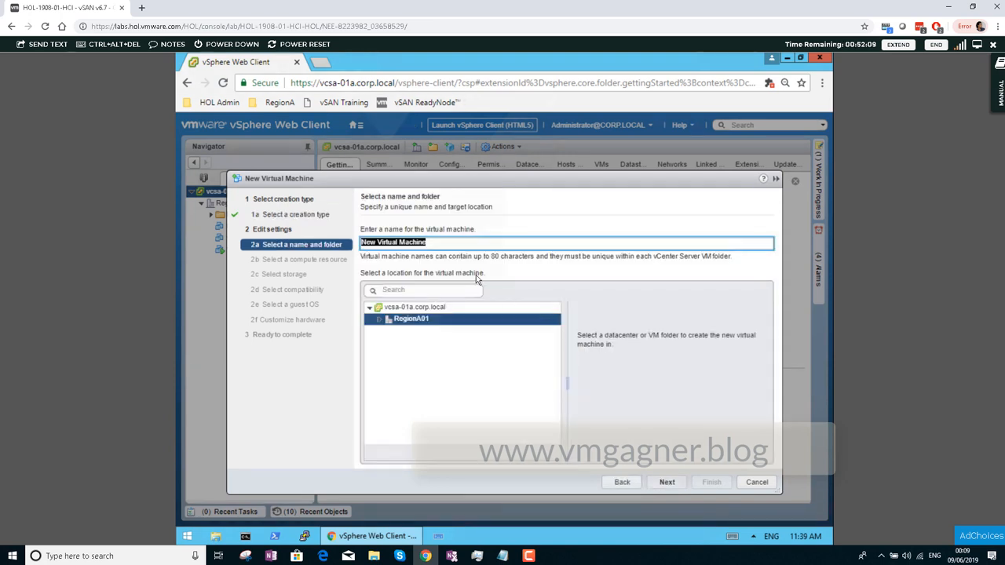
{"action": "type", "text": "testvm"}
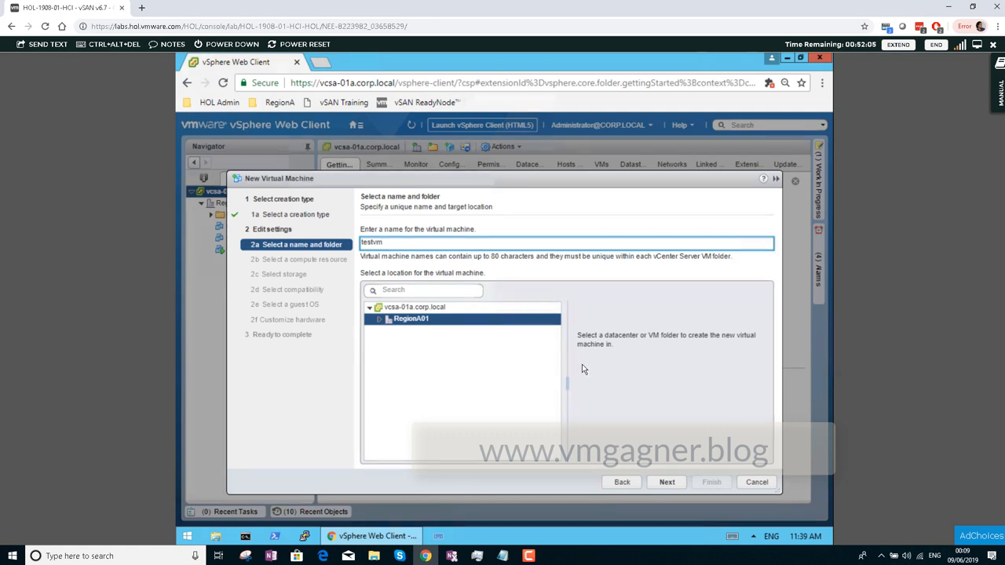
{"action": "left_click", "coordinate": [666, 485]}
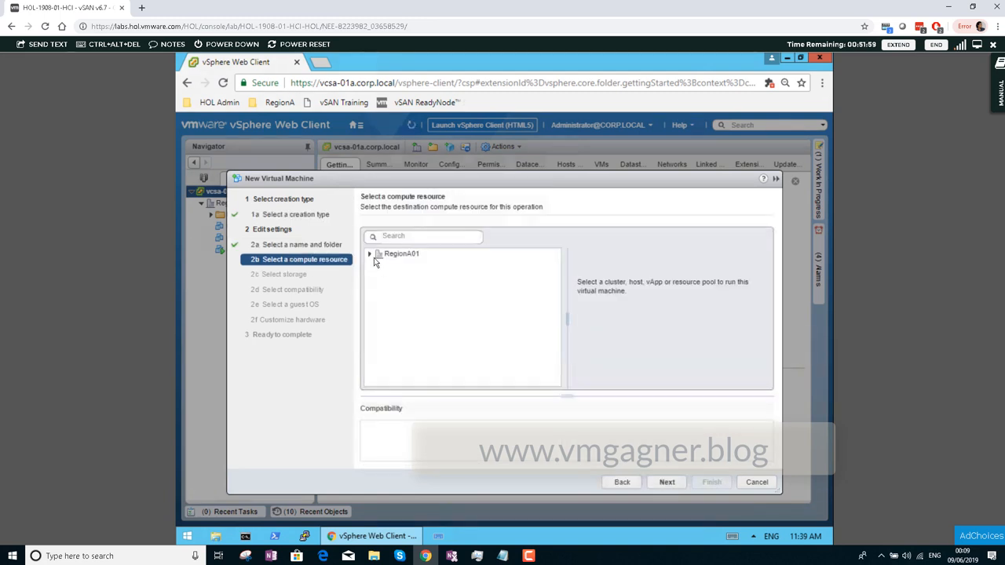
Choose host esx-02a.corp.local in cluster RegionA01-COMP01 as the compute resource for the new virtual machine.
{"action": "left_click", "coordinate": [371, 255]}
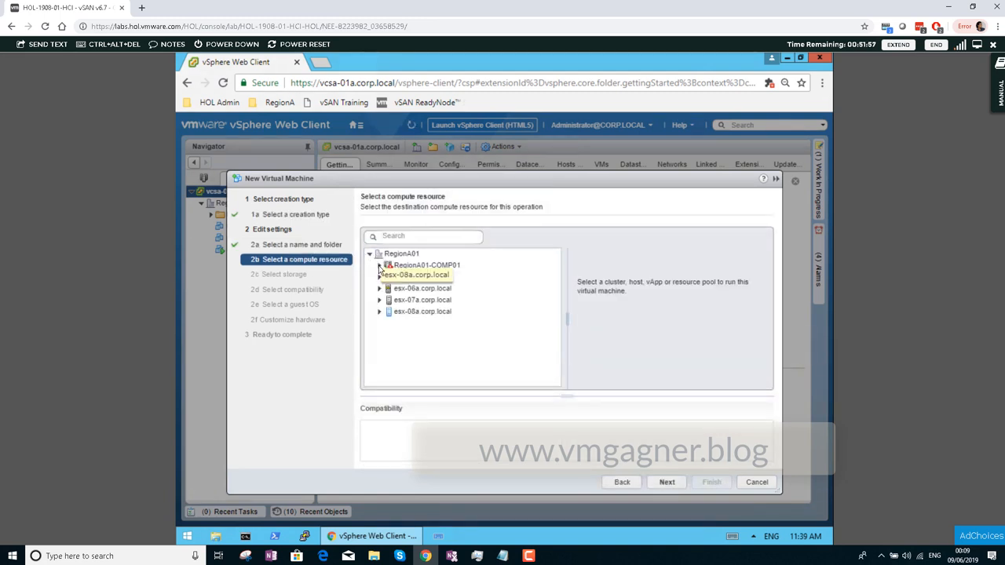
{"action": "left_click", "coordinate": [379, 266]}
{"action": "left_click", "coordinate": [424, 277]}
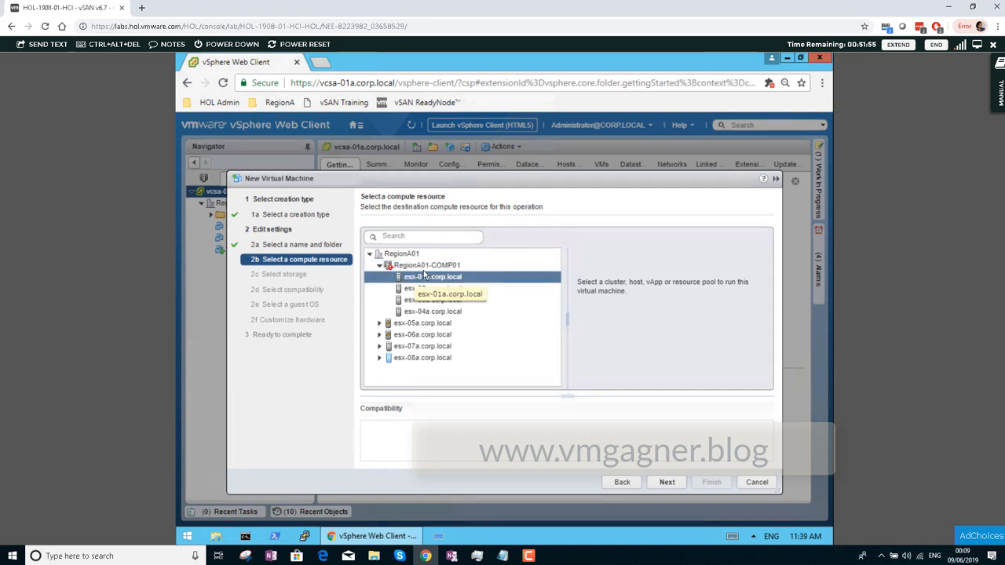
{"action": "left_click", "coordinate": [453, 288]}
{"action": "left_click", "coordinate": [448, 266]}
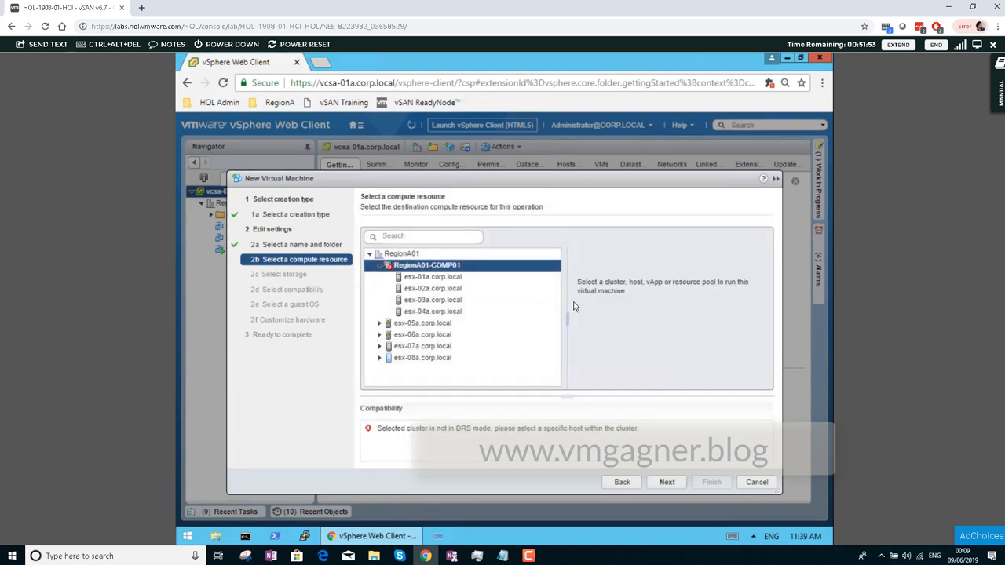
{"action": "left_click", "coordinate": [666, 483]}
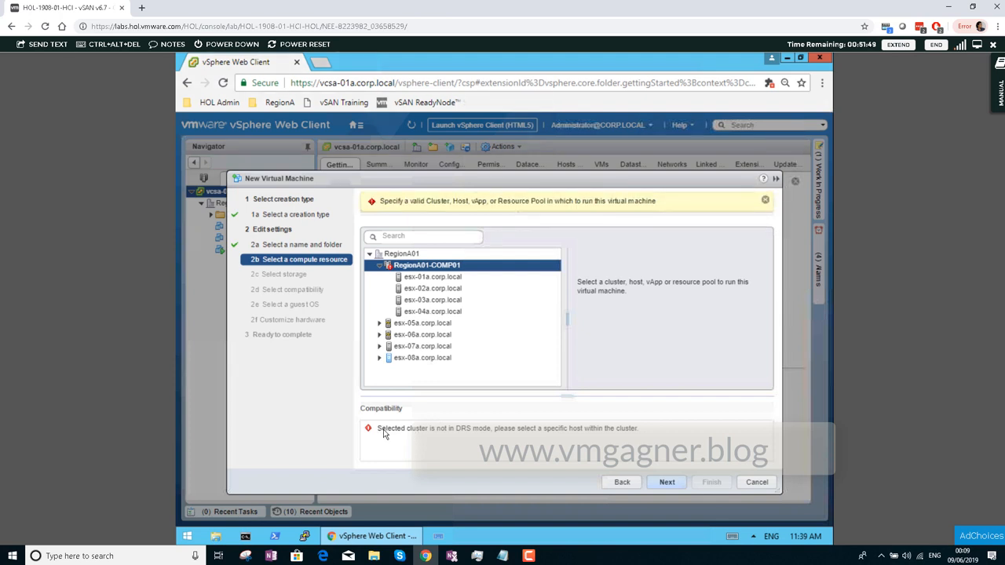
{"action": "left_click", "coordinate": [446, 289]}
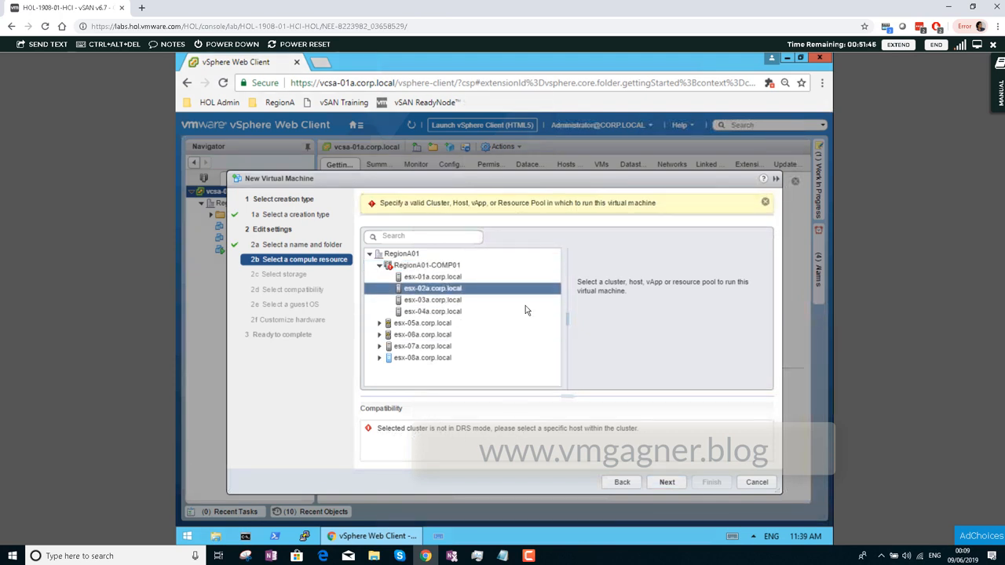
{"action": "left_click", "coordinate": [667, 482]}
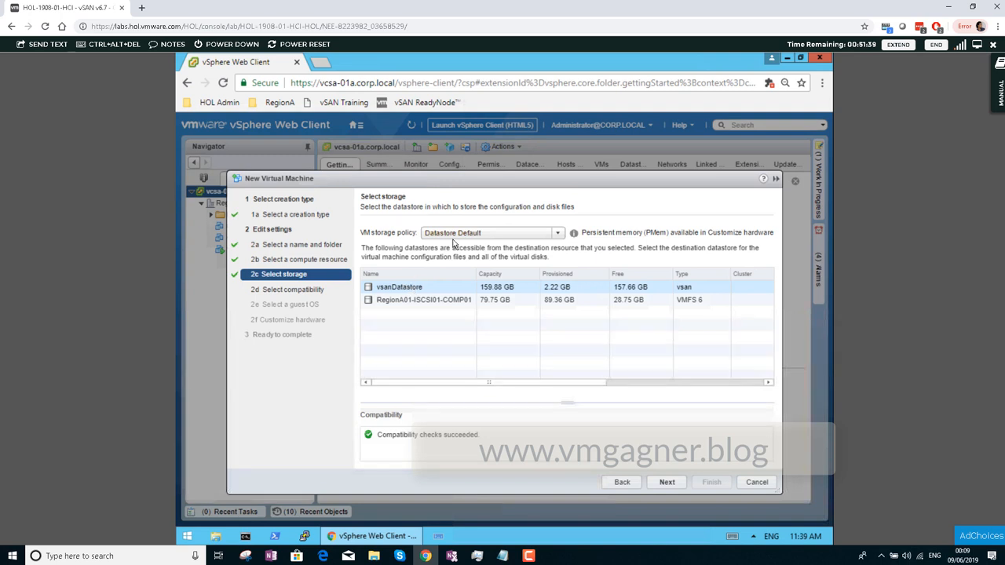
Store the virtual machine on vsanDatastore with the vSAN Default Storage Policy, and accept the default compatibility and guest OS.
{"action": "left_click", "coordinate": [423, 300]}
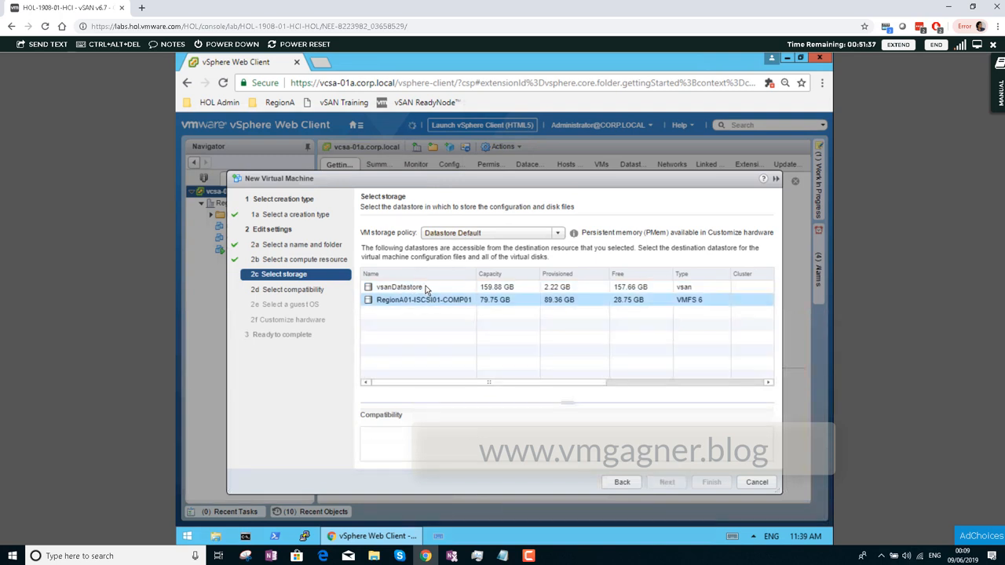
{"action": "left_click", "coordinate": [426, 289]}
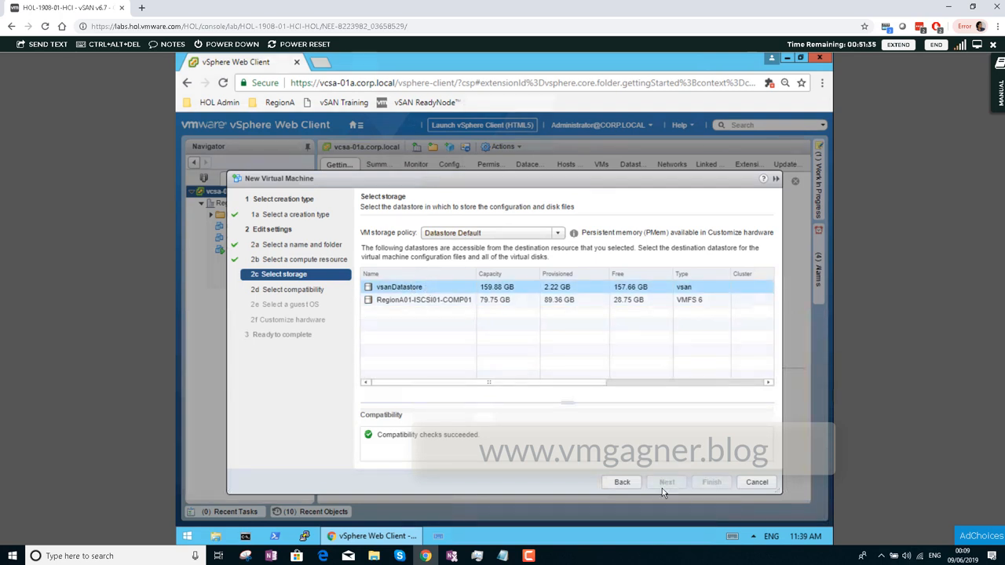
{"action": "left_click", "coordinate": [560, 235]}
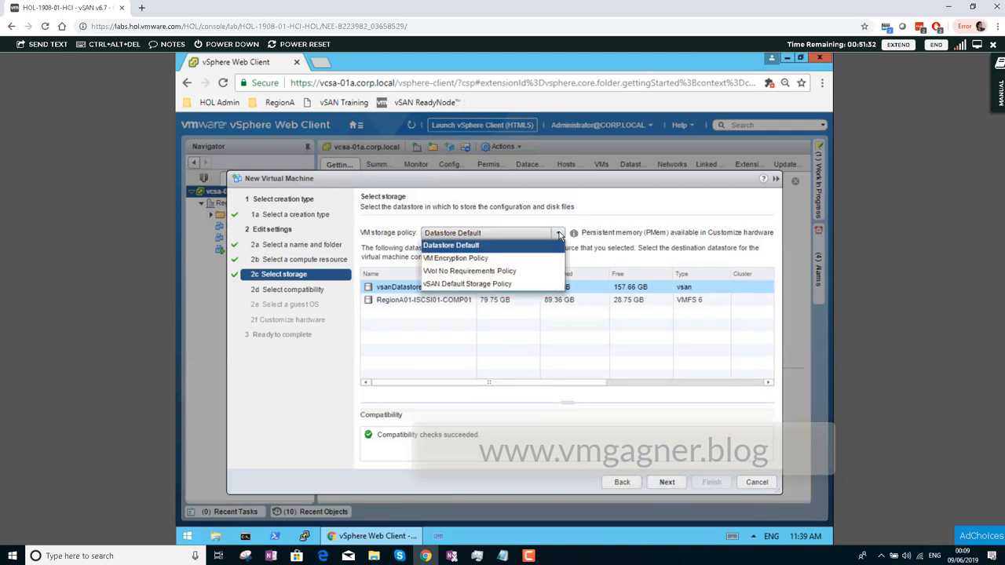
{"action": "left_click", "coordinate": [468, 284]}
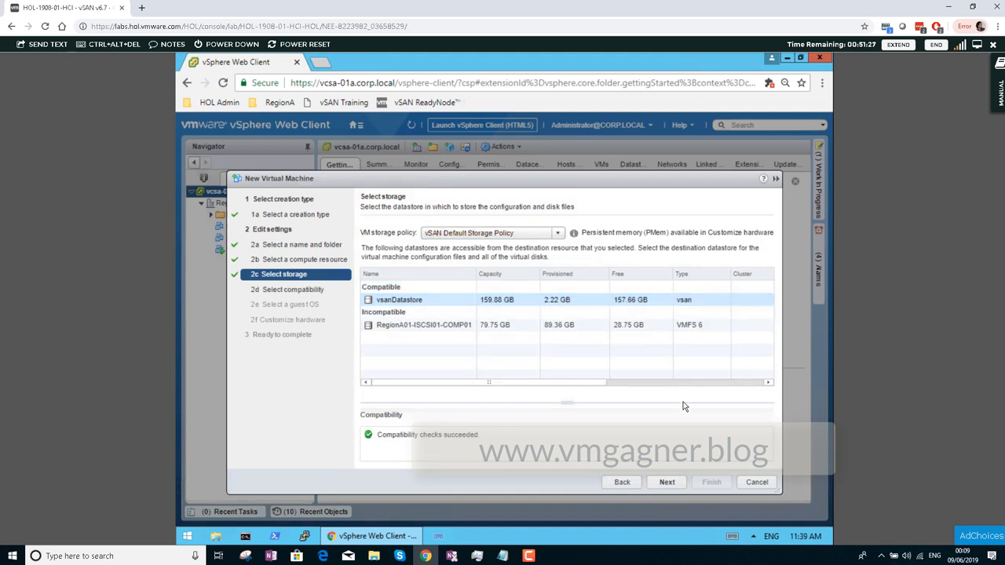
{"action": "left_click", "coordinate": [665, 482]}
{"action": "left_click", "coordinate": [665, 482]}
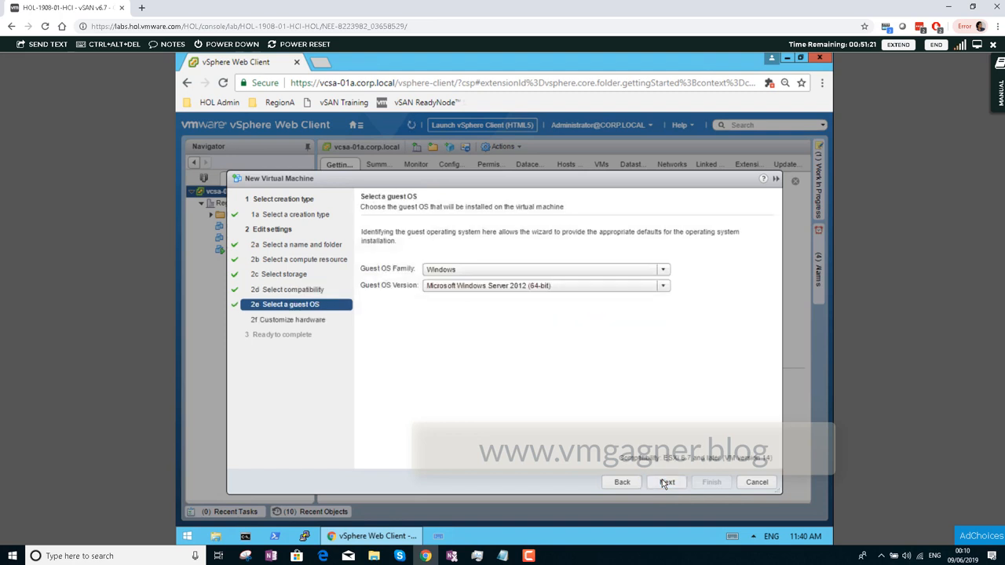
{"action": "left_click", "coordinate": [662, 483]}
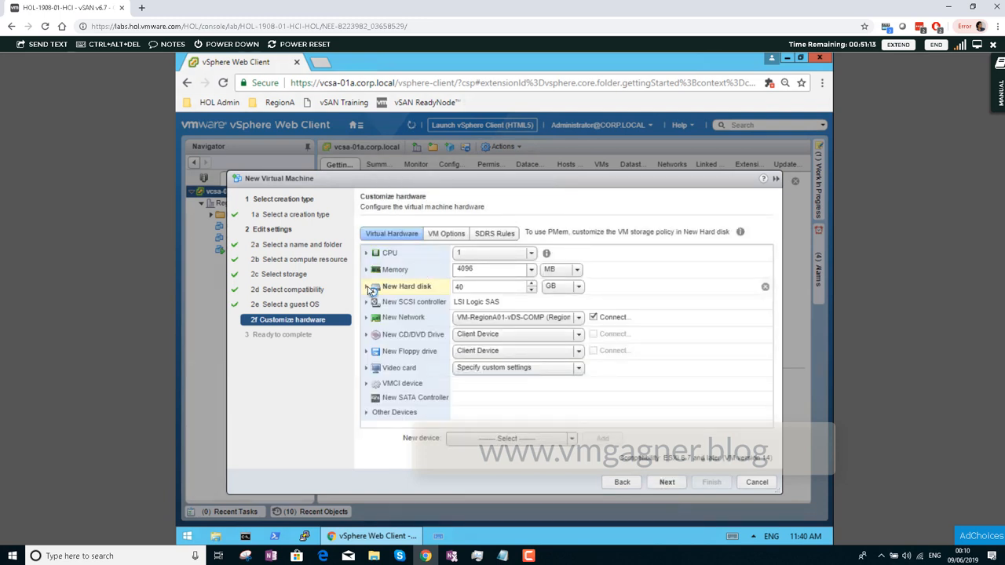
Set the new hard disk to 2 GB with thick provision lazy zeroed, and finish creating the virtual machine.
{"action": "left_click", "coordinate": [367, 288]}
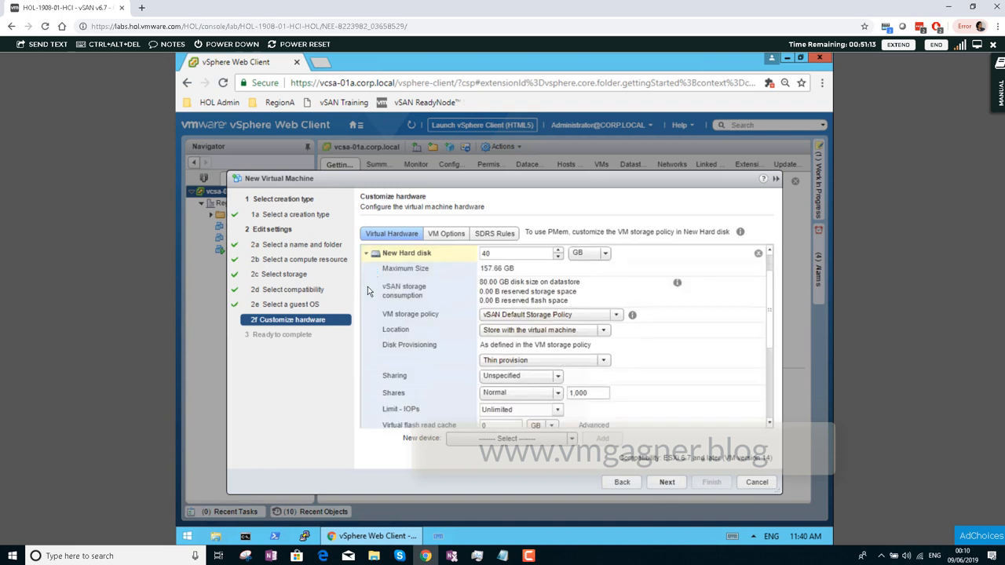
{"action": "double_click", "coordinate": [491, 256]}
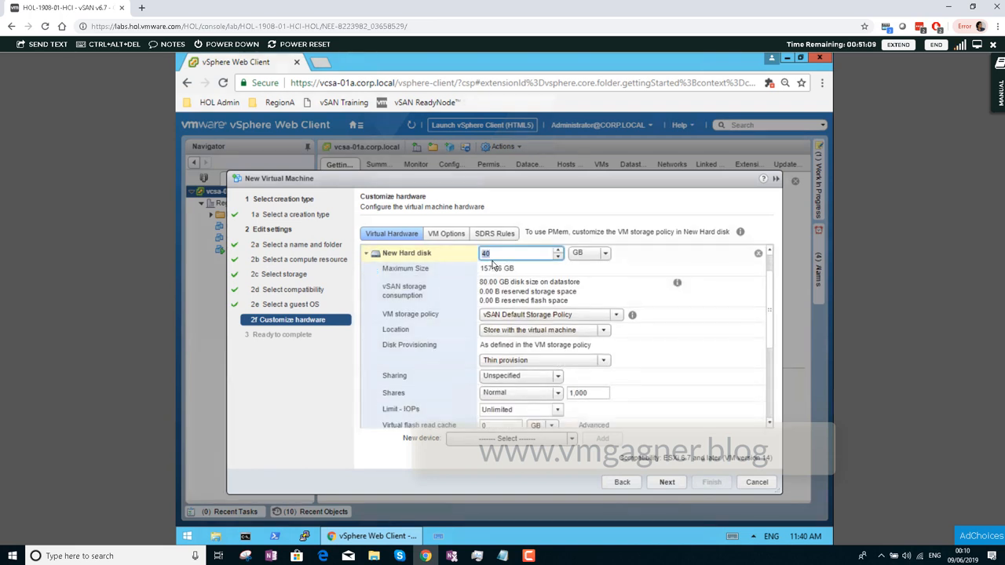
{"action": "type", "text": "2"}
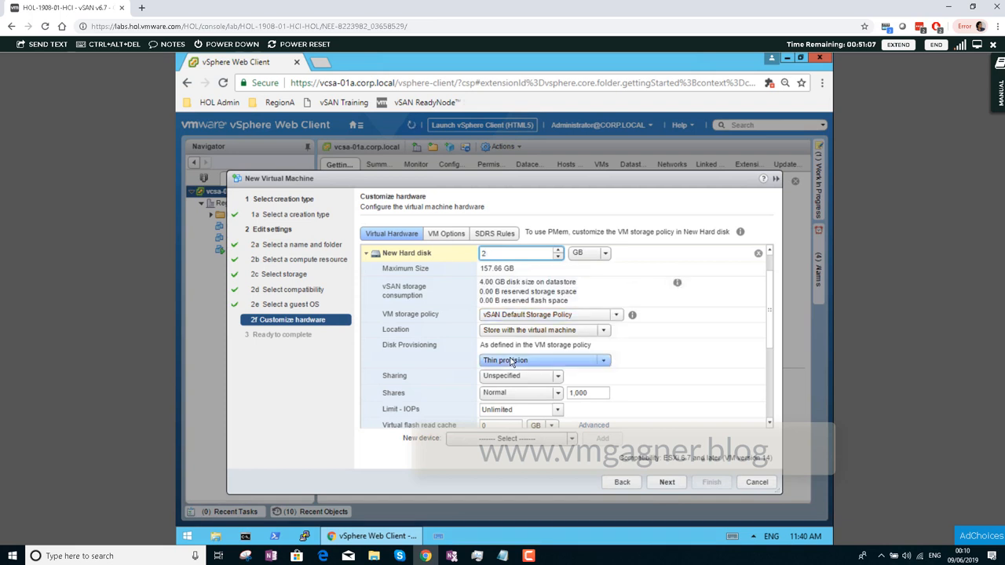
{"action": "left_click", "coordinate": [511, 361]}
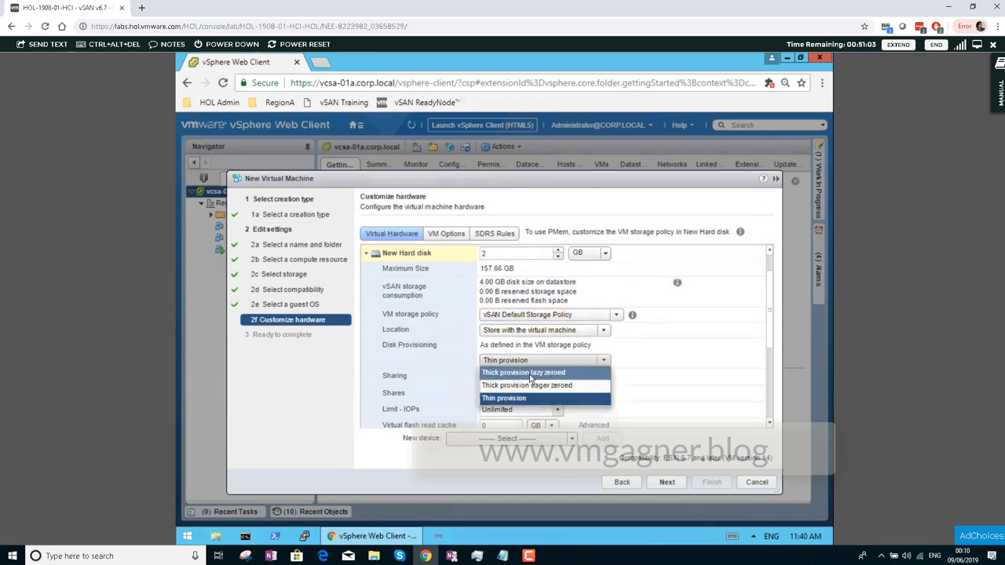
{"action": "left_click", "coordinate": [530, 375]}
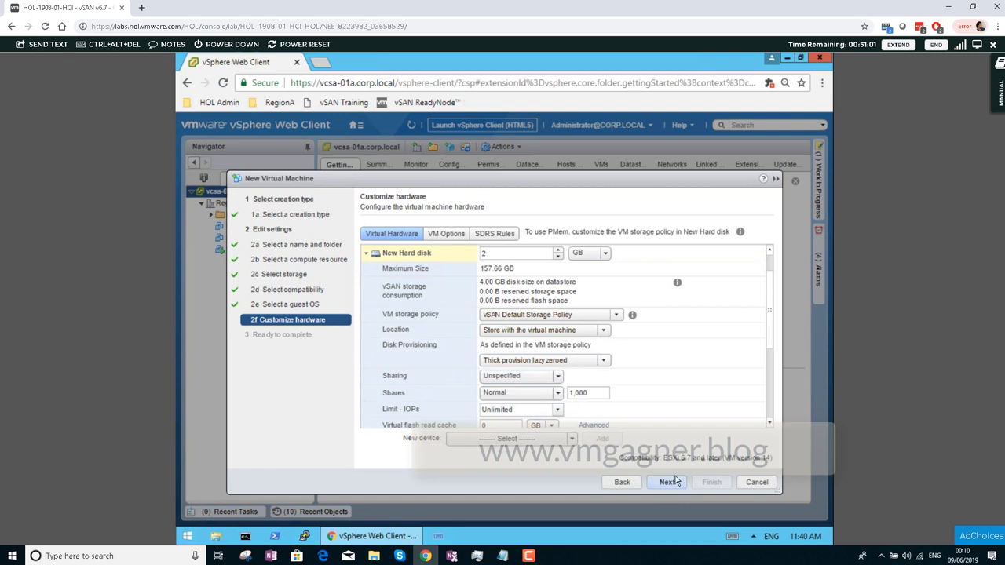
{"action": "key", "text": "Return"}
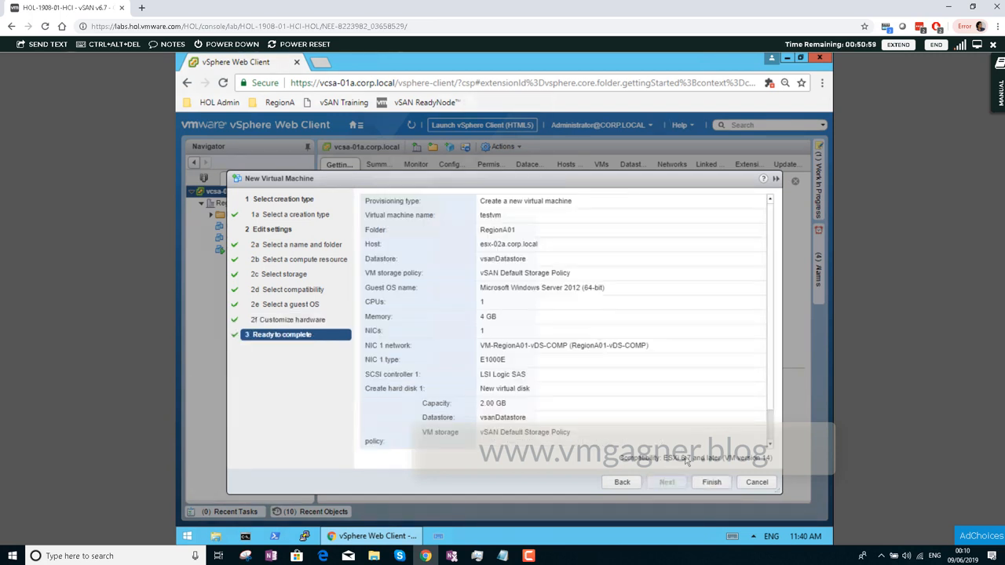
{"action": "left_click", "coordinate": [711, 482]}
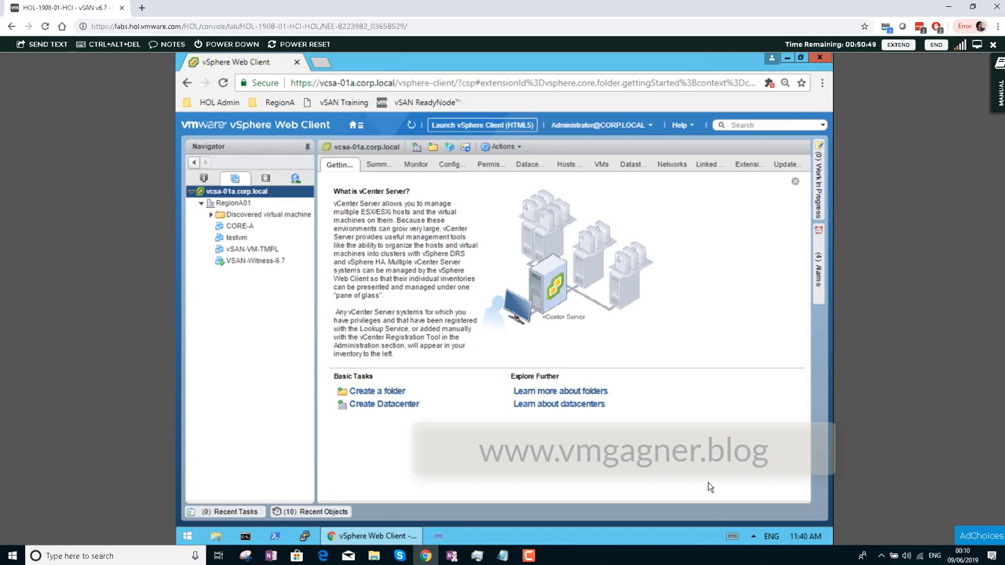
Examine the summary and storage policy compliance of testvm, plus the physical disk placement of its VM home and Hard disk 1.
{"action": "left_click", "coordinate": [235, 238]}
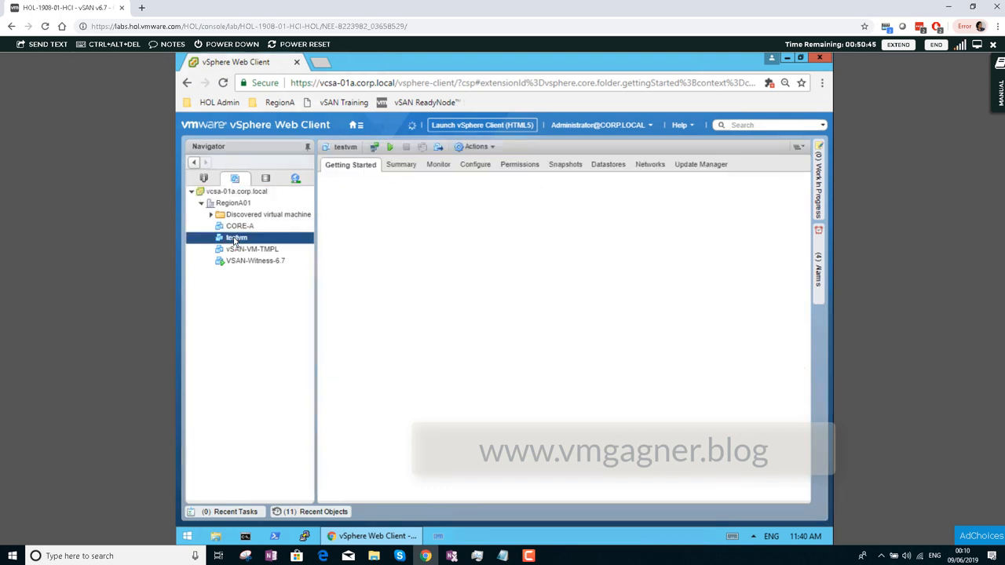
{"action": "left_click", "coordinate": [404, 164]}
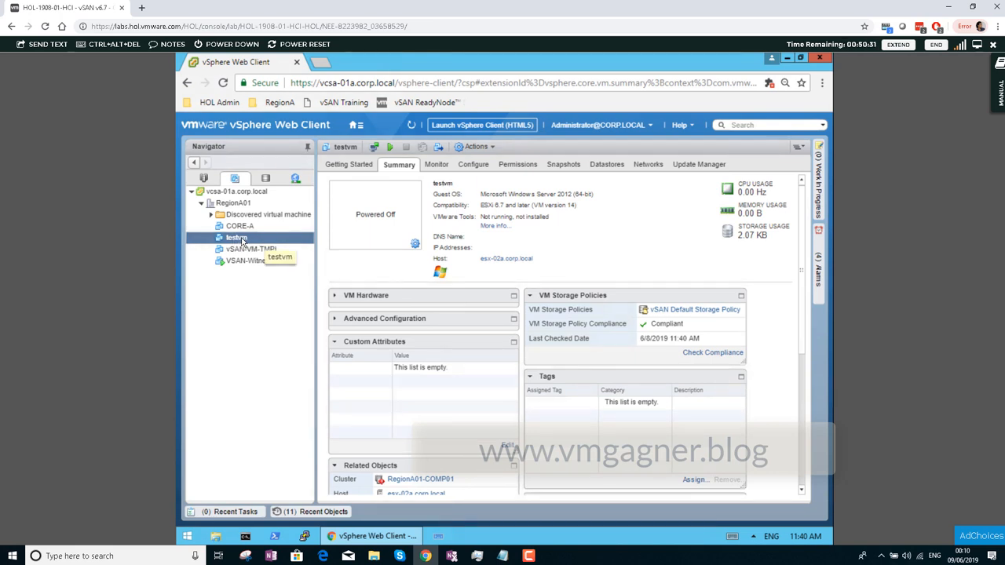
{"action": "left_click", "coordinate": [437, 165]}
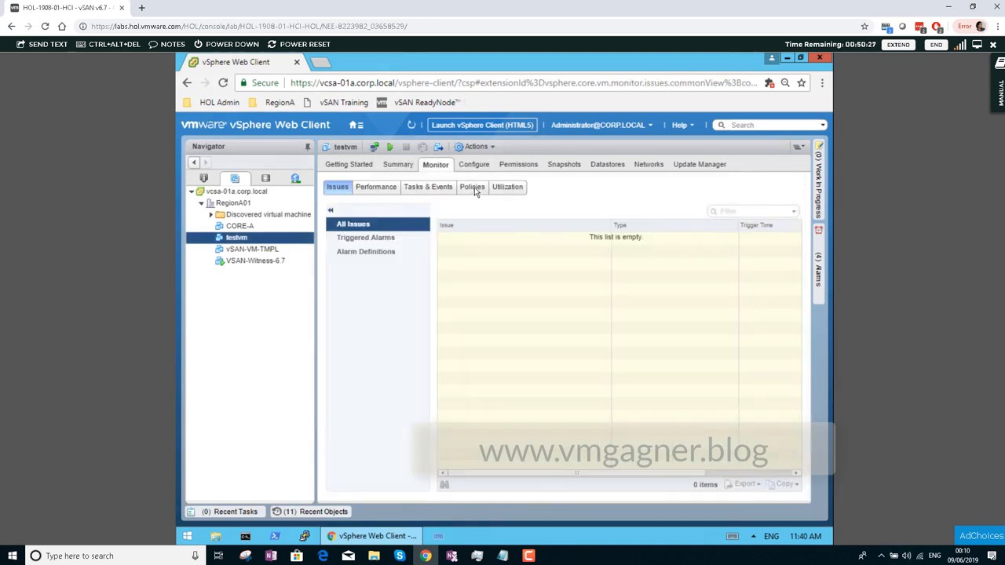
{"action": "left_click", "coordinate": [475, 189]}
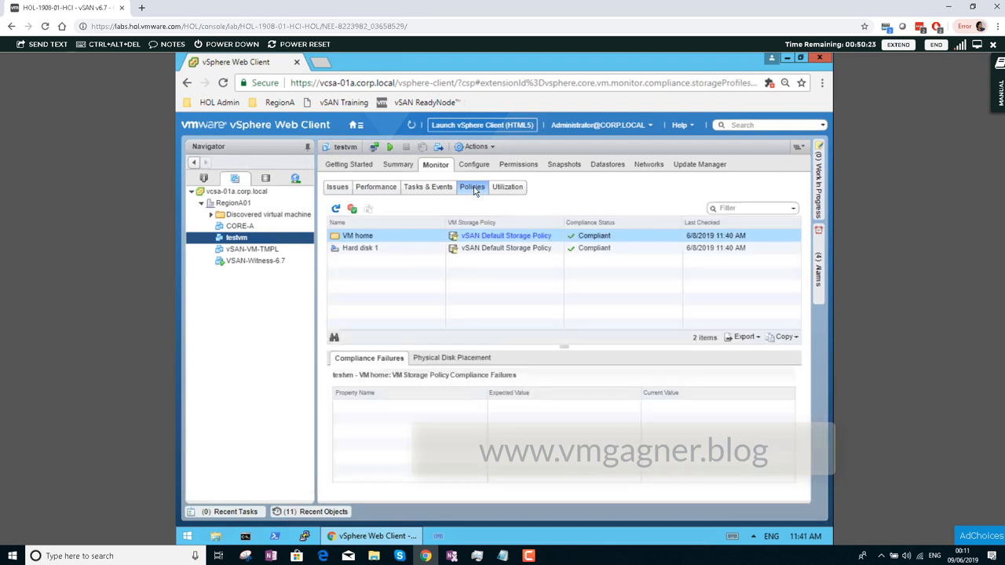
{"action": "left_click", "coordinate": [472, 360]}
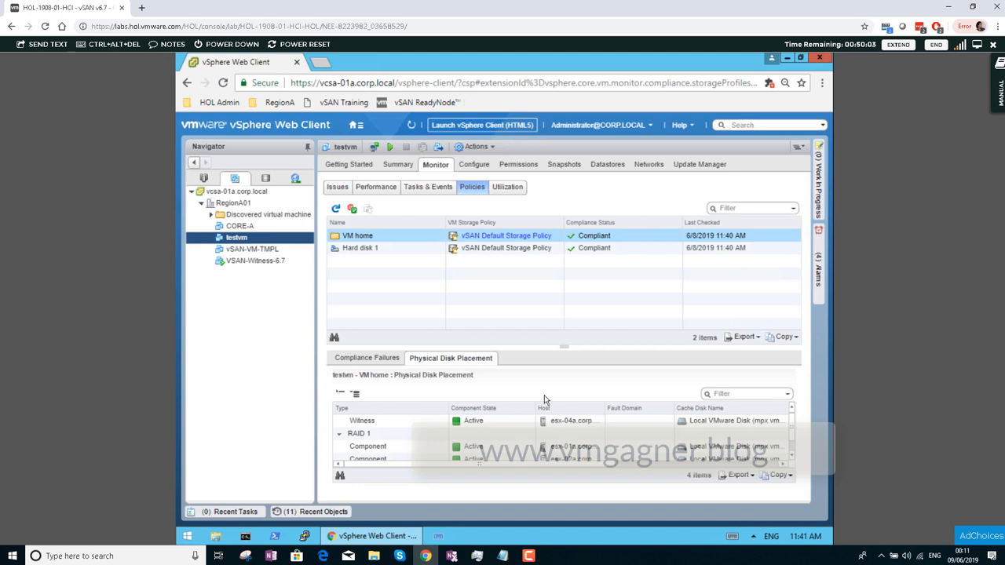
{"action": "left_click", "coordinate": [368, 446]}
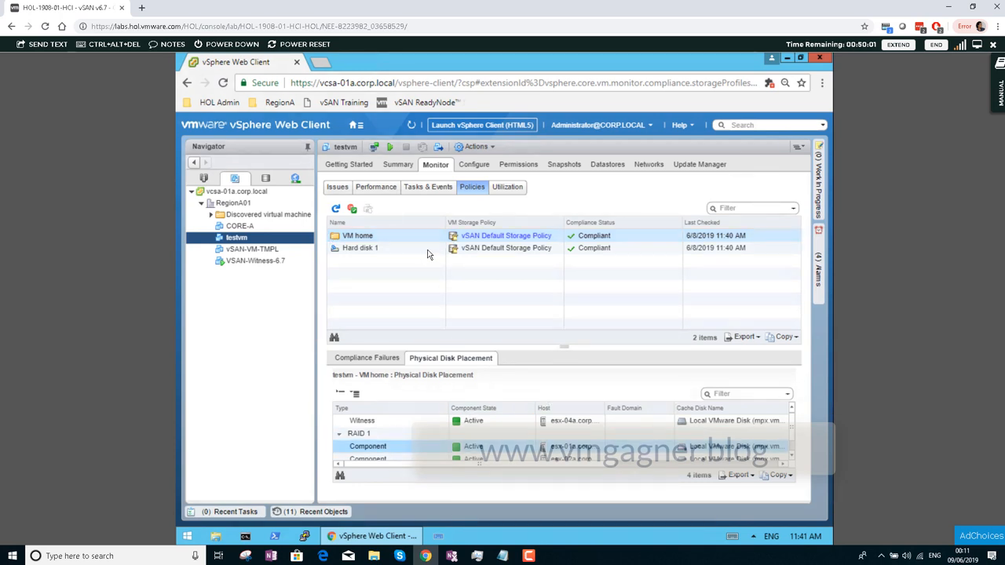
{"action": "left_click", "coordinate": [430, 249]}
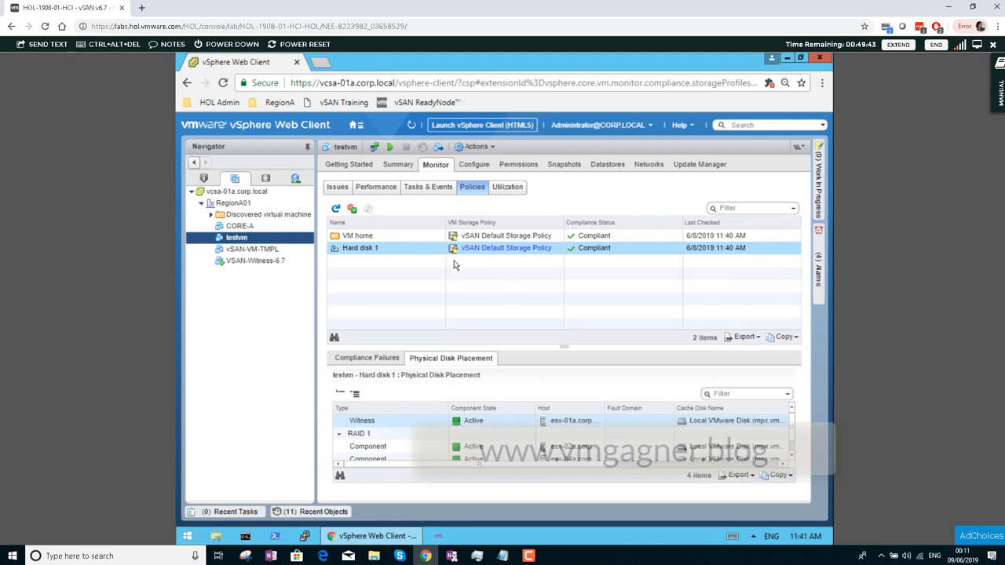
Review testvm's virtual objects and the resyncing components of cluster RegionA01-COMP01, plus the summary of vsanDatastore.
{"action": "left_click", "coordinate": [358, 127]}
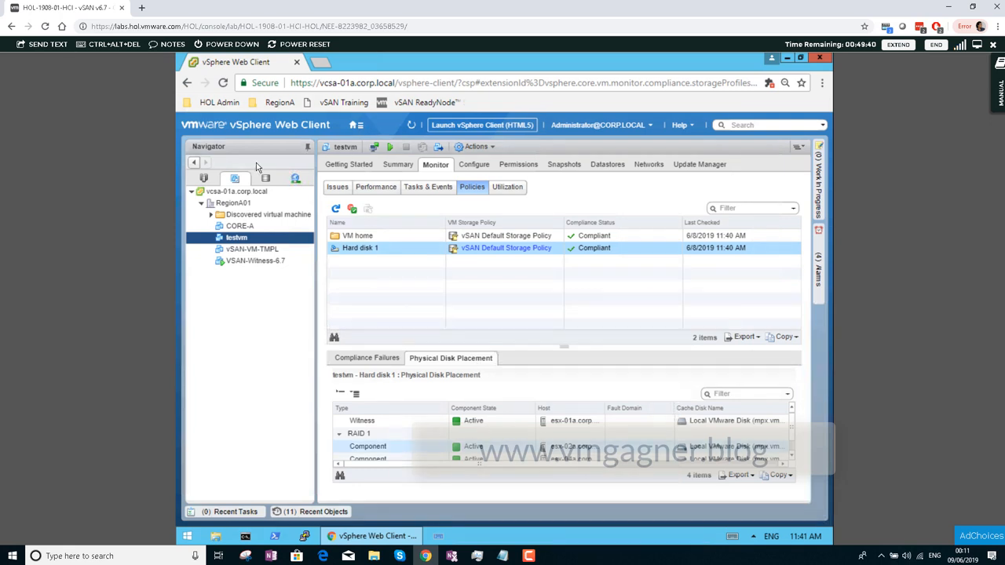
{"action": "left_click", "coordinate": [203, 180]}
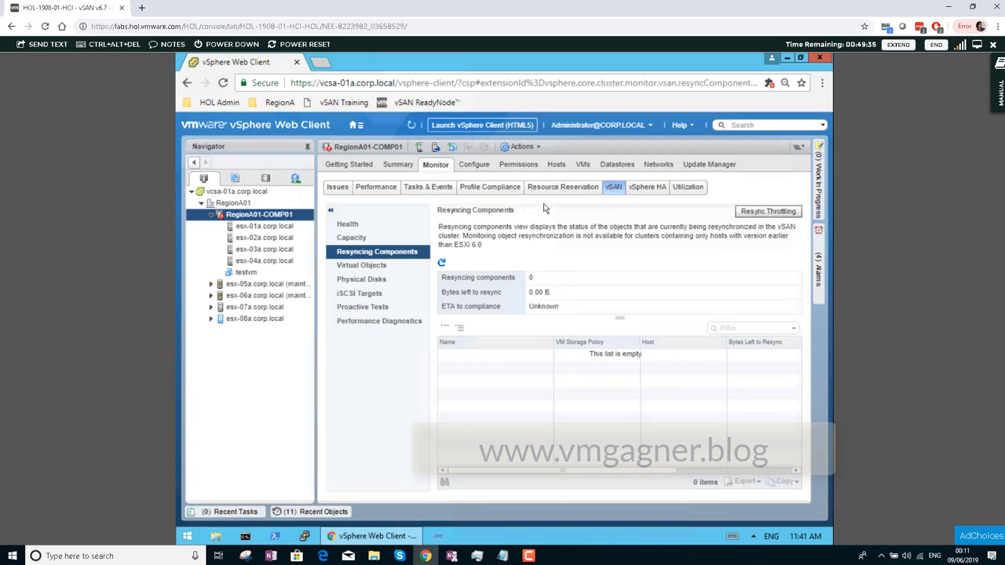
{"action": "left_click", "coordinate": [385, 267]}
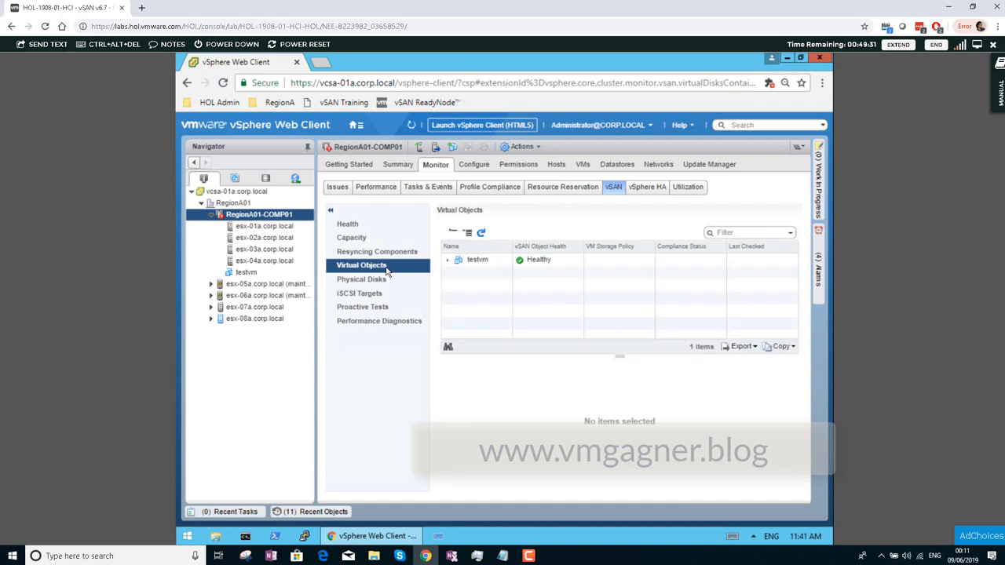
{"action": "left_click", "coordinate": [448, 262]}
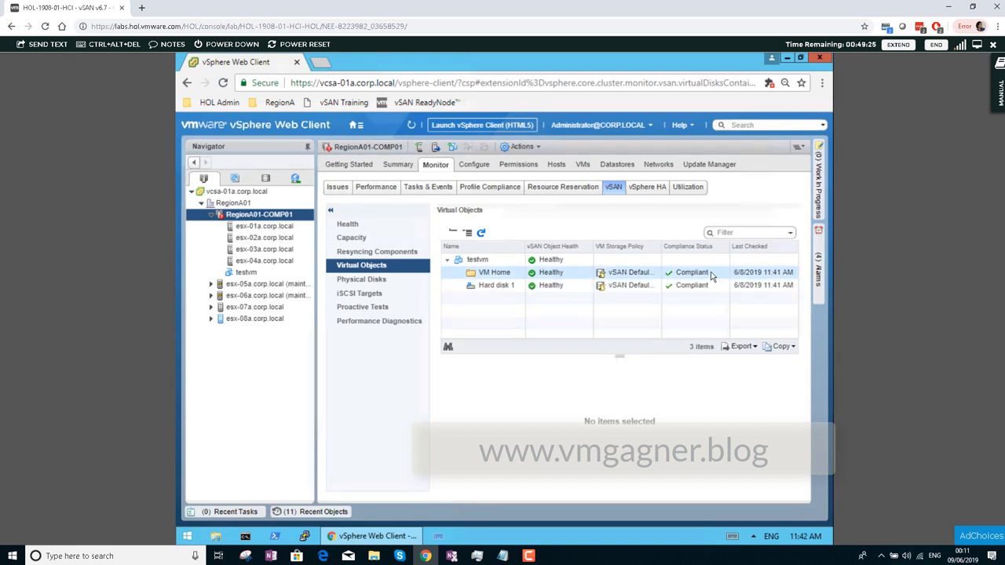
{"action": "left_click", "coordinate": [370, 255]}
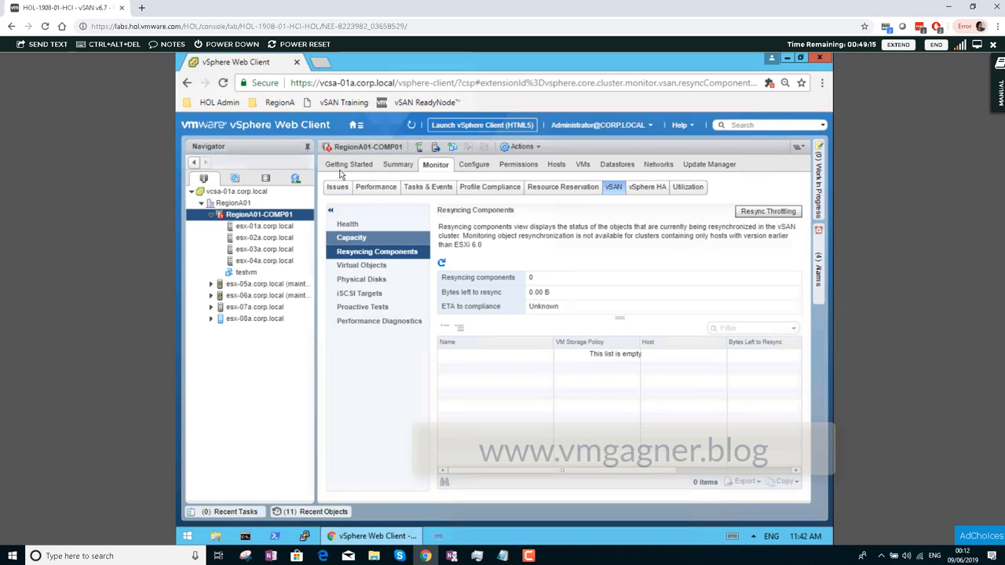
{"action": "left_click", "coordinate": [266, 179]}
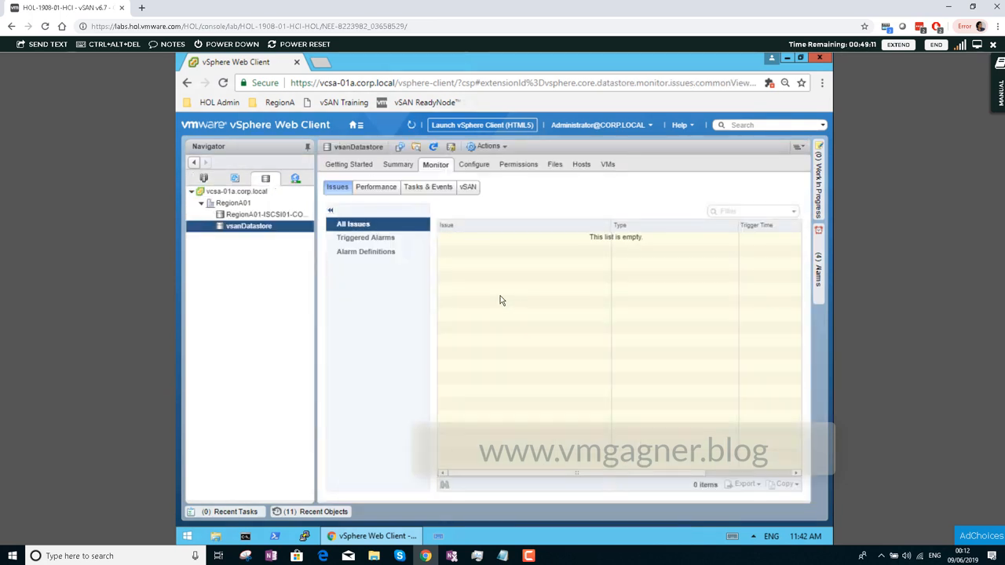
{"action": "left_click", "coordinate": [392, 167]}
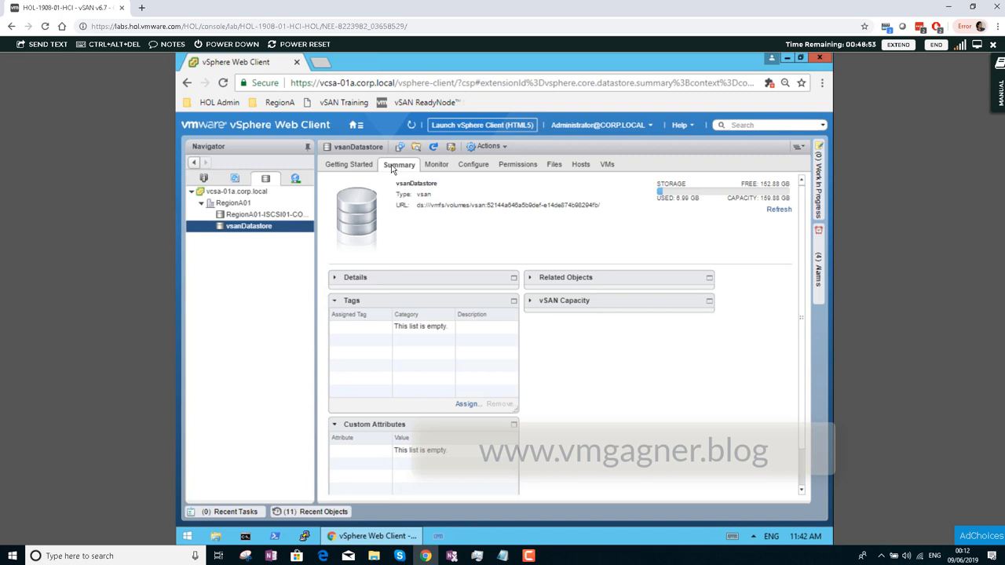
Power on testvm from the VMs and Templates inventory and show its summary.
{"action": "left_click", "coordinate": [353, 127]}
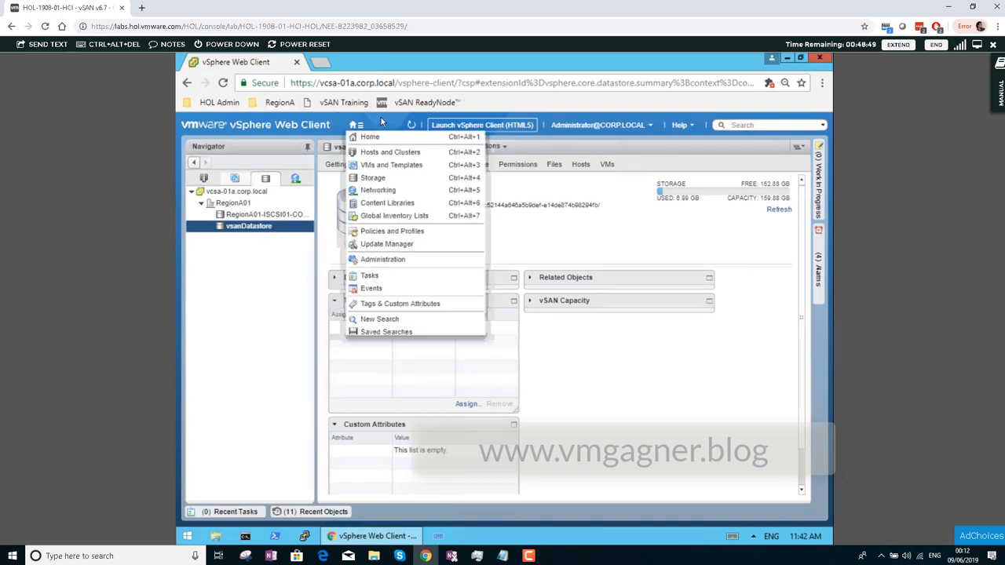
{"action": "left_click", "coordinate": [355, 128]}
{"action": "left_click", "coordinate": [356, 127]}
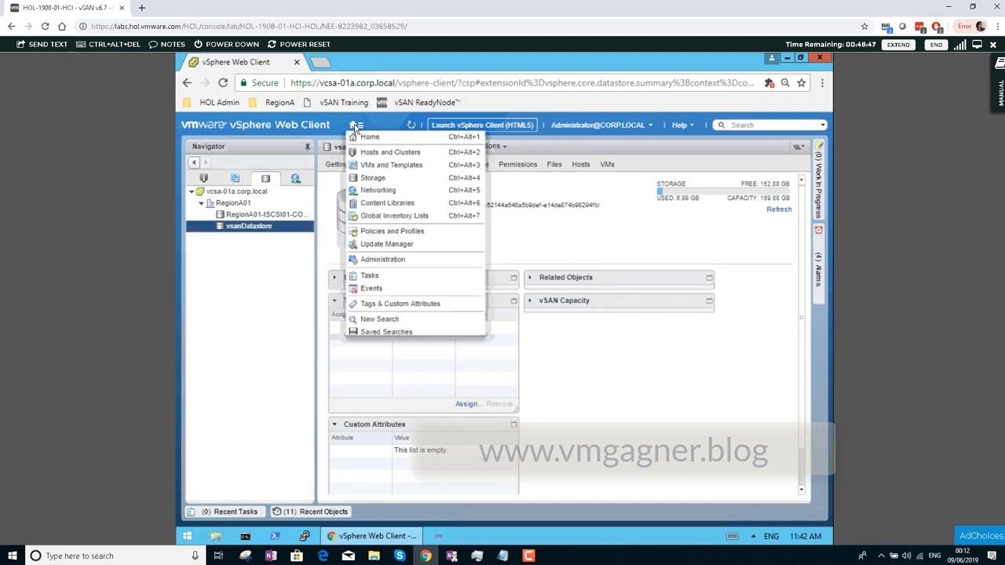
{"action": "left_click", "coordinate": [383, 166]}
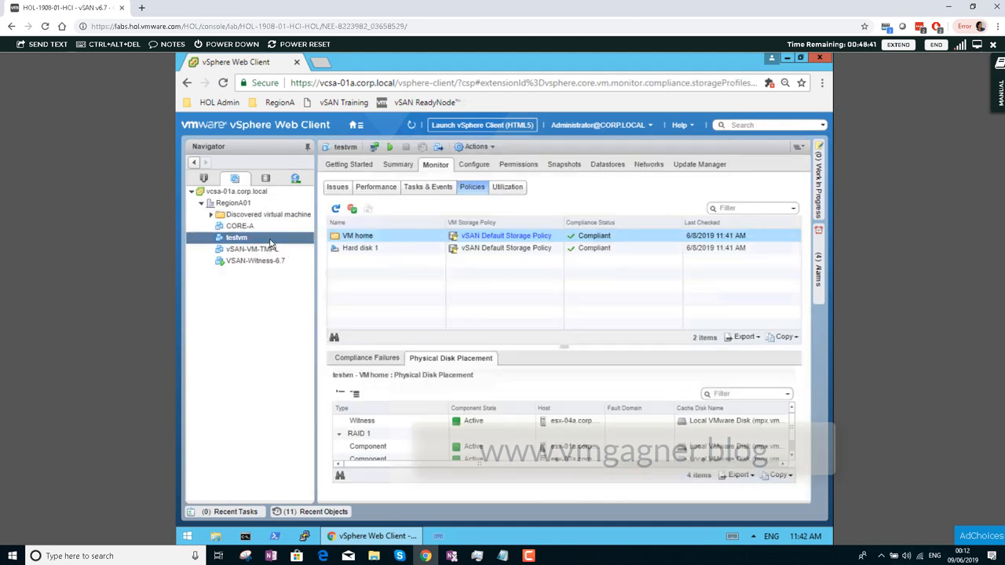
{"action": "left_click", "coordinate": [270, 240]}
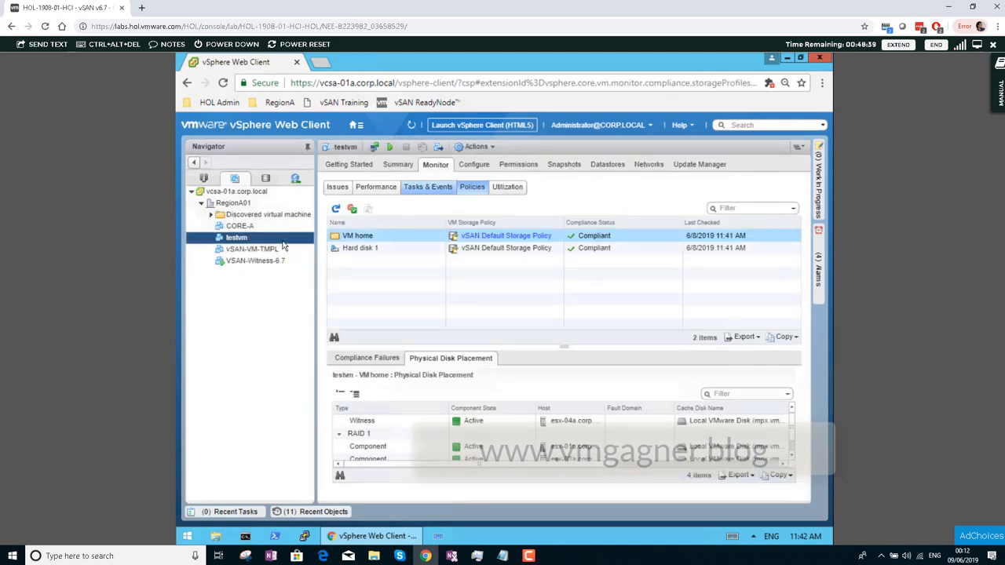
{"action": "right_click", "coordinate": [281, 239]}
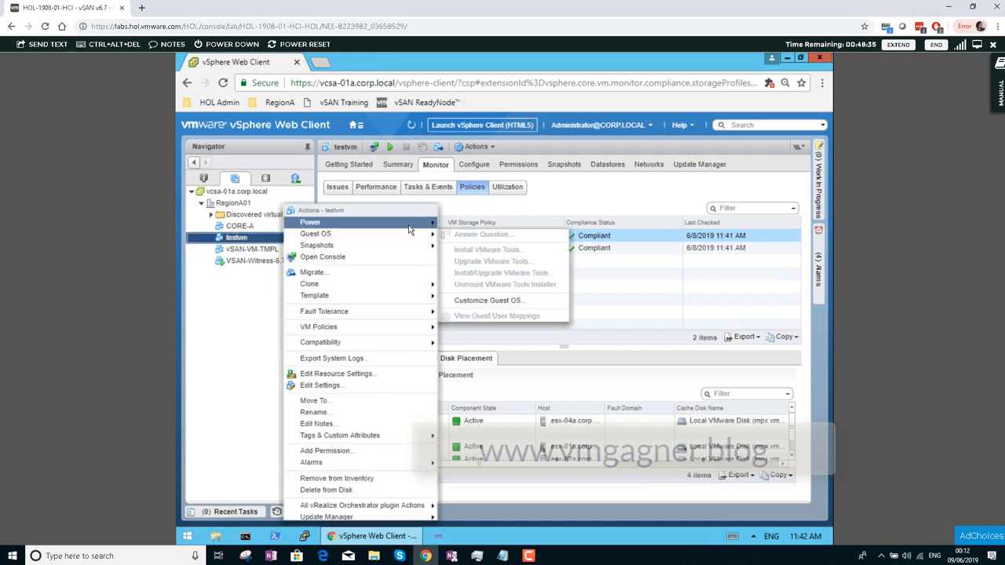
{"action": "mouse_move", "coordinate": [408, 229]}
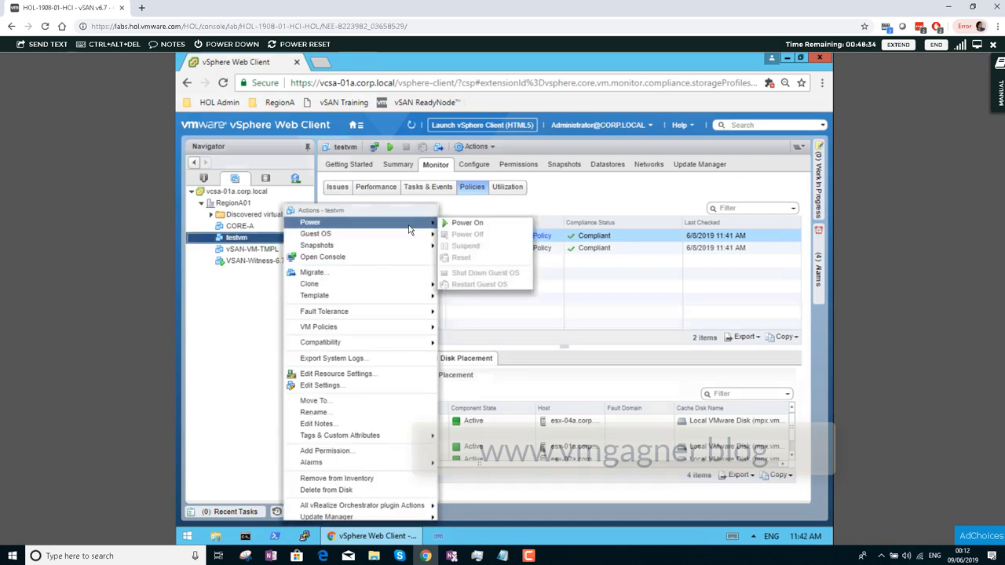
{"action": "left_click", "coordinate": [469, 223]}
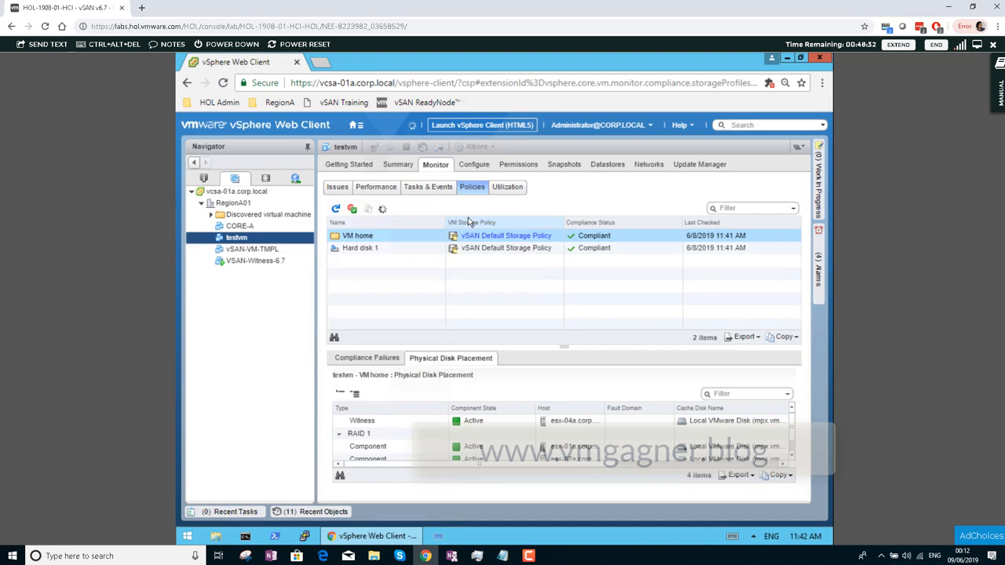
{"action": "left_click", "coordinate": [410, 166]}
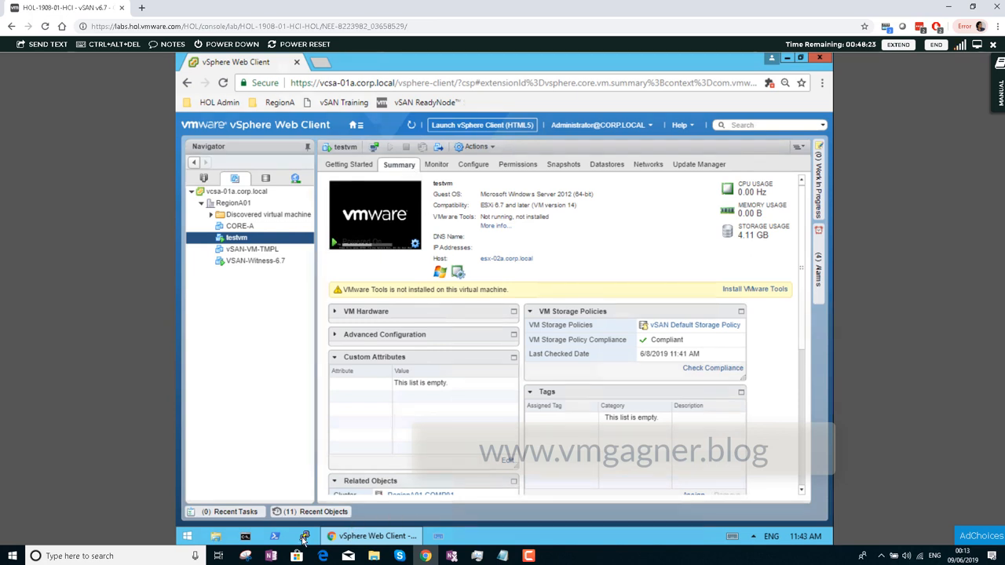
Launch PuTTY, and check the vSphere HA summary of cluster RegionA01-COMP01 and which host runs testvm.
{"action": "left_click", "coordinate": [304, 539]}
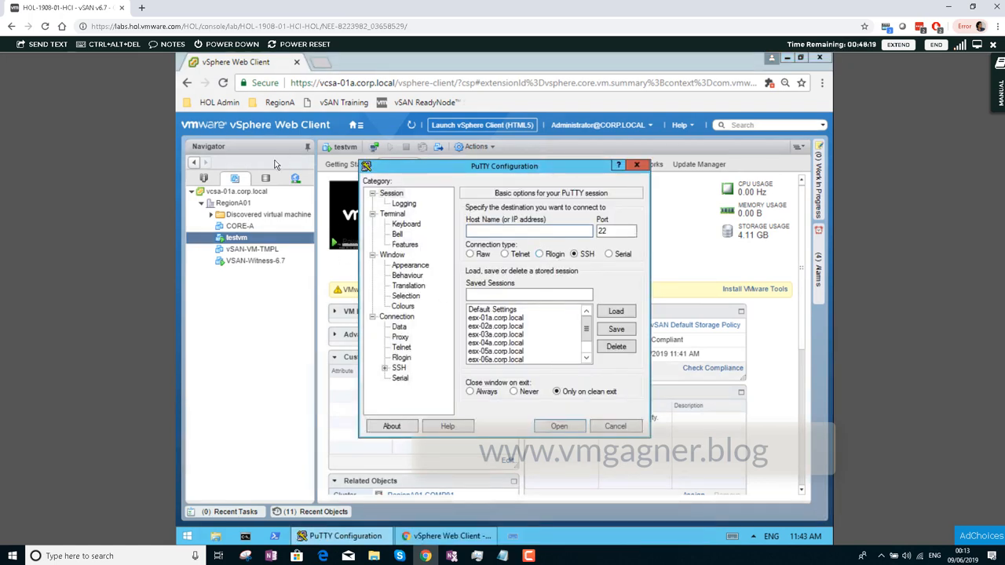
{"action": "left_click", "coordinate": [205, 179]}
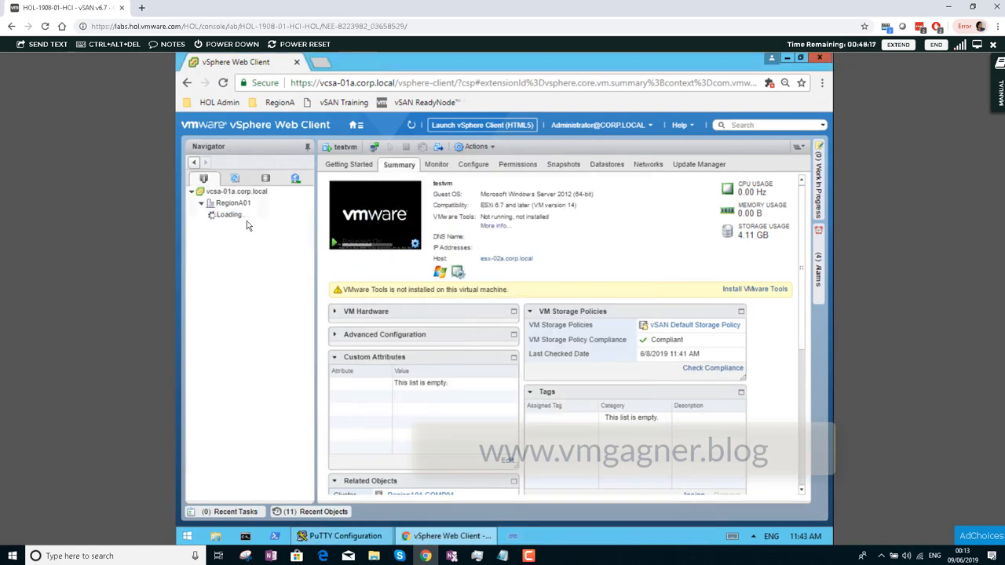
{"action": "left_click", "coordinate": [244, 216]}
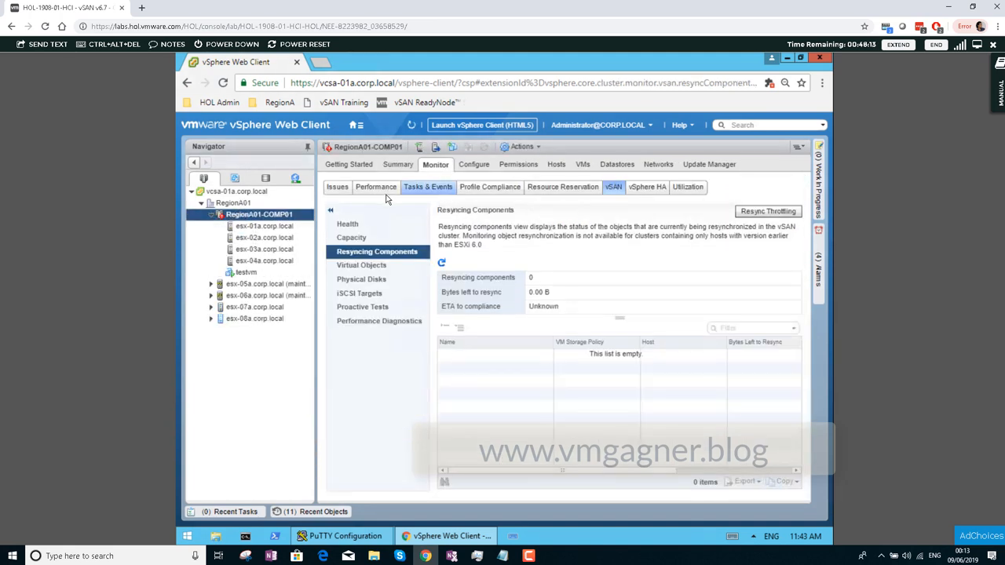
{"action": "left_click", "coordinate": [474, 166]}
{"action": "left_click", "coordinate": [435, 164]}
{"action": "left_click", "coordinate": [656, 190]}
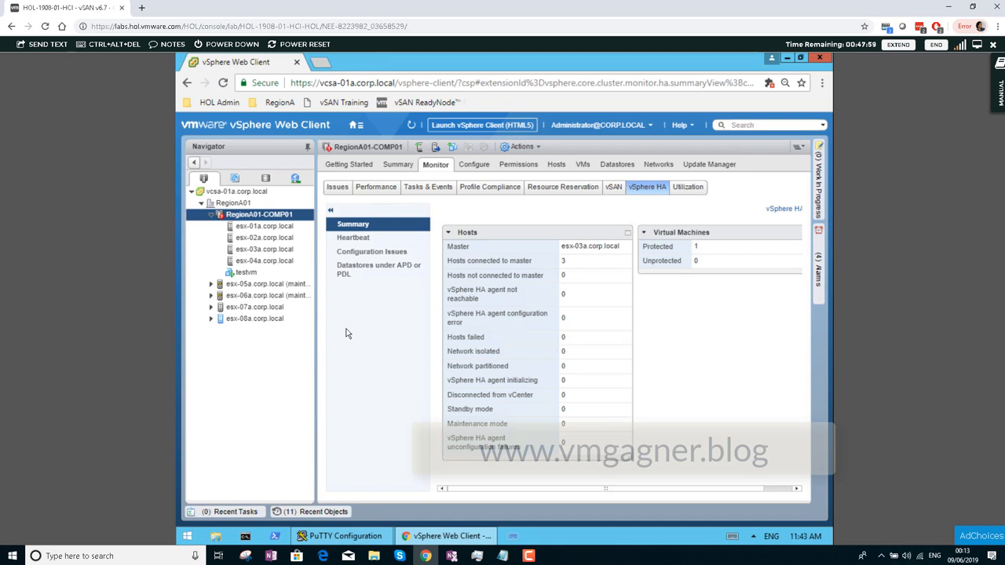
{"action": "left_click", "coordinate": [244, 275]}
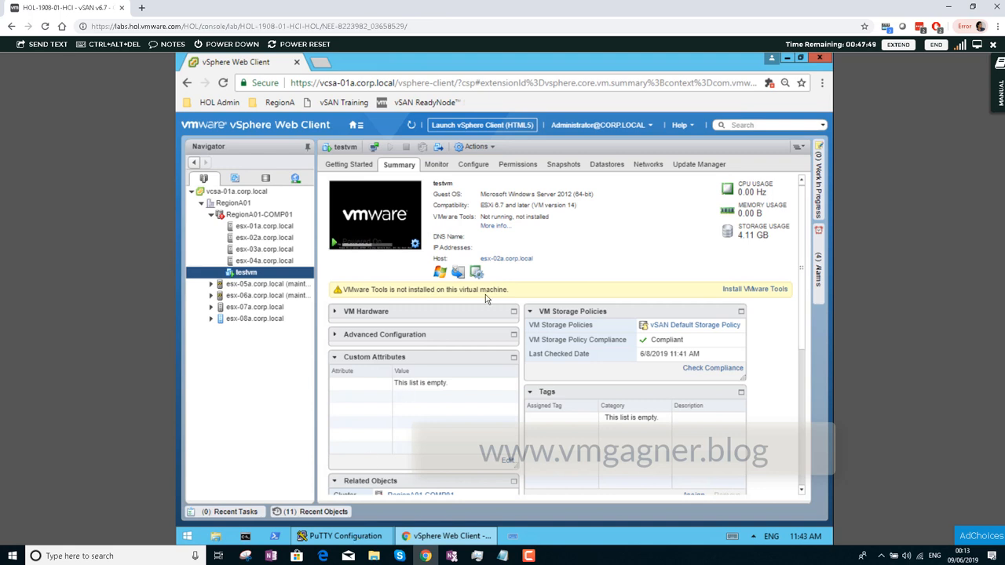
Switch to PuTTY, open the saved session esx-02a.corp.local, run reboot on that host, and minimize the terminal.
{"action": "left_click", "coordinate": [356, 537]}
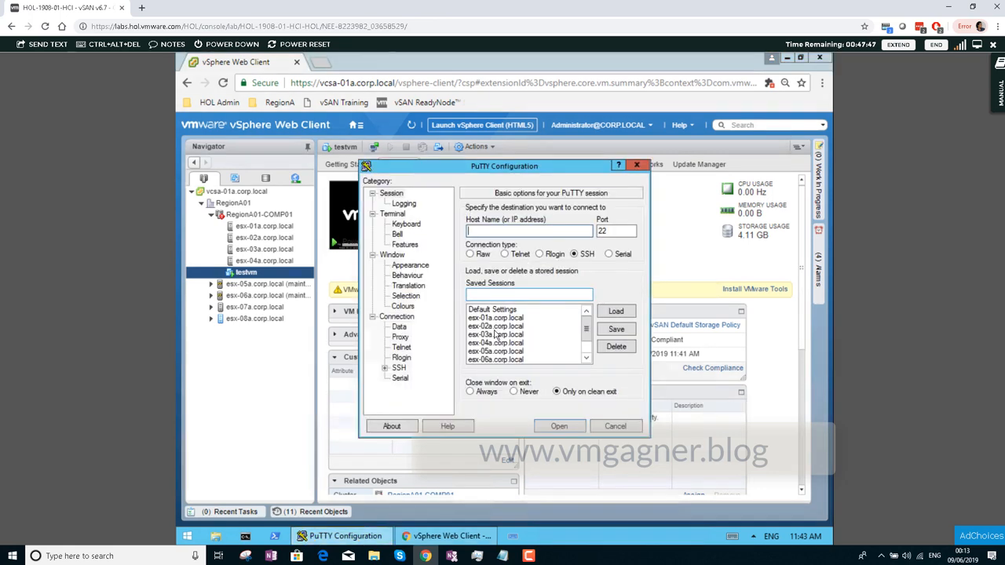
{"action": "double_click", "coordinate": [496, 328]}
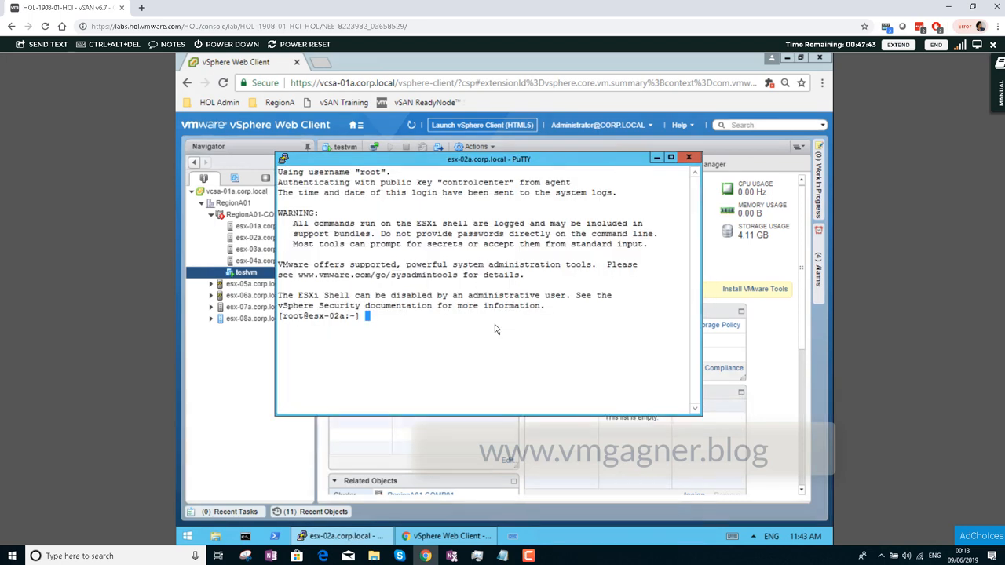
{"action": "type", "text": "rebvoo"}
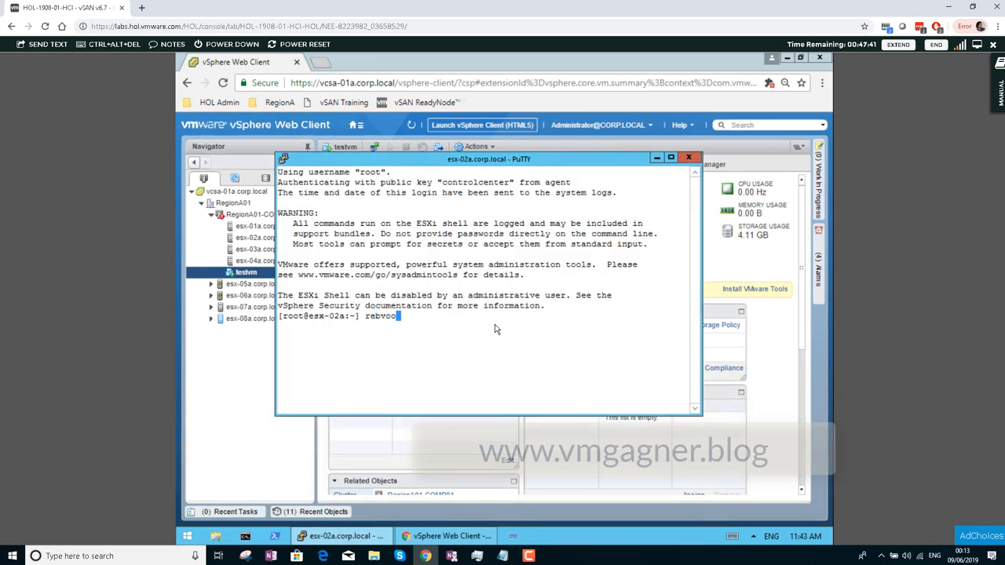
{"action": "key", "text": "BackSpace"}
{"action": "key", "text": "BackSpace"}
{"action": "key", "text": "BackSpace"}
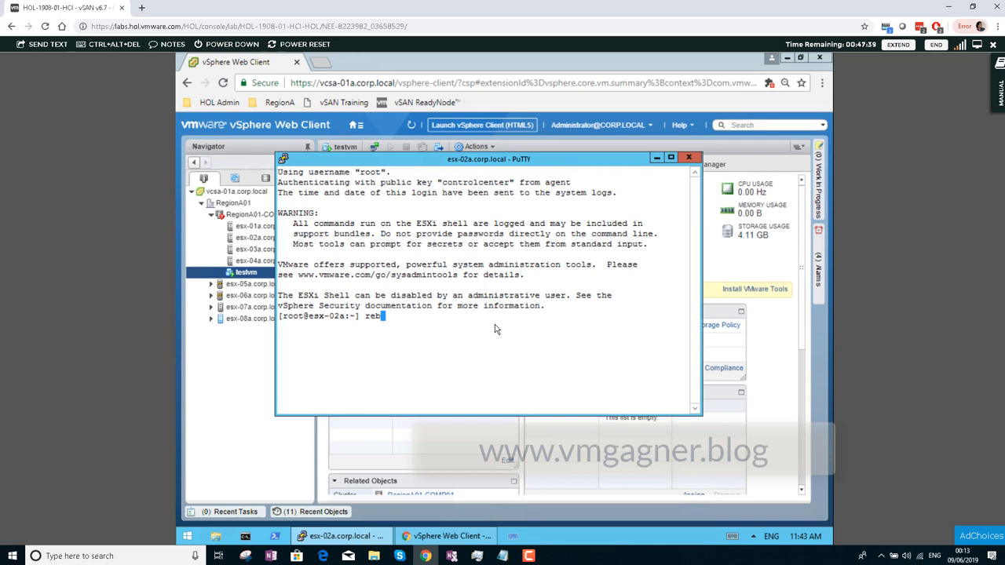
{"action": "type", "text": "oot"}
{"action": "key", "text": "Return"}
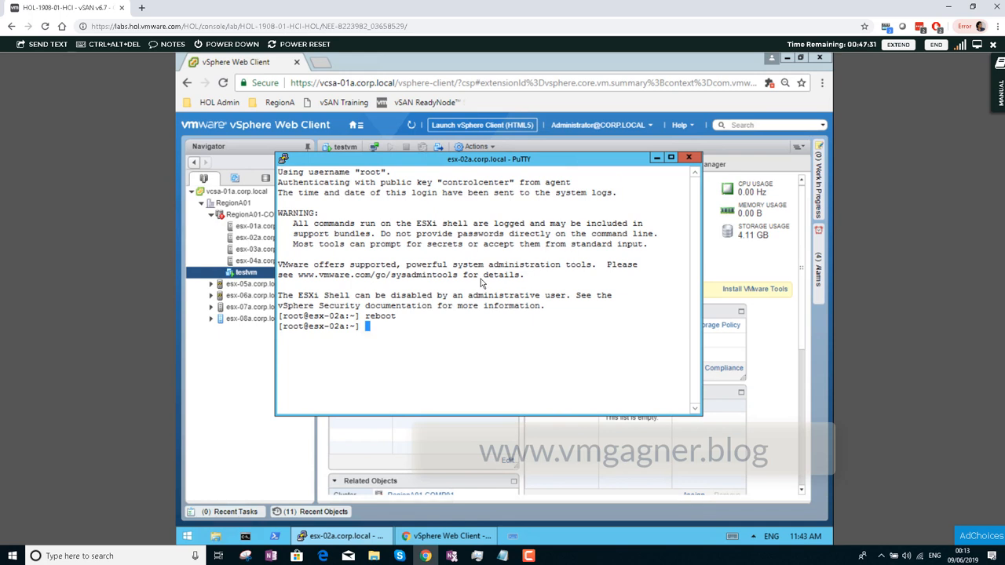
{"action": "left_click", "coordinate": [657, 160]}
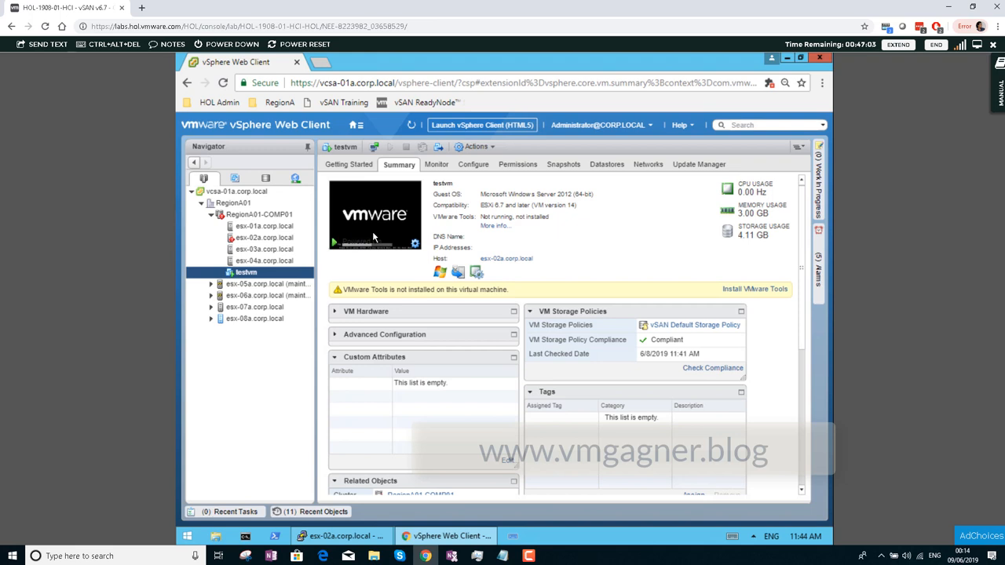
Examine the issues reported for hosts esx-02a, esx-03a and esx-04a, along with the state of testvm during the reboot.
{"action": "left_click", "coordinate": [276, 240]}
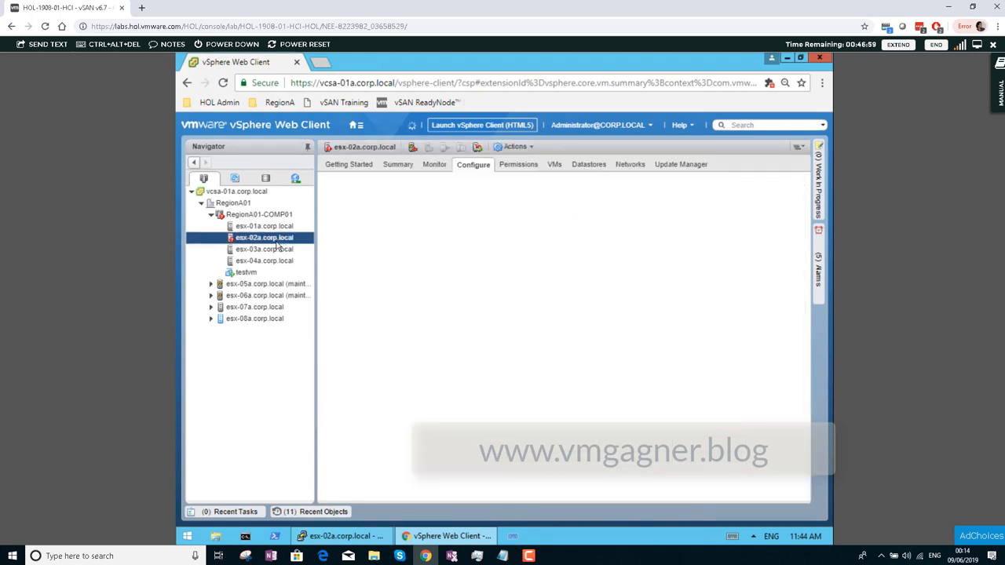
{"action": "left_click", "coordinate": [444, 166]}
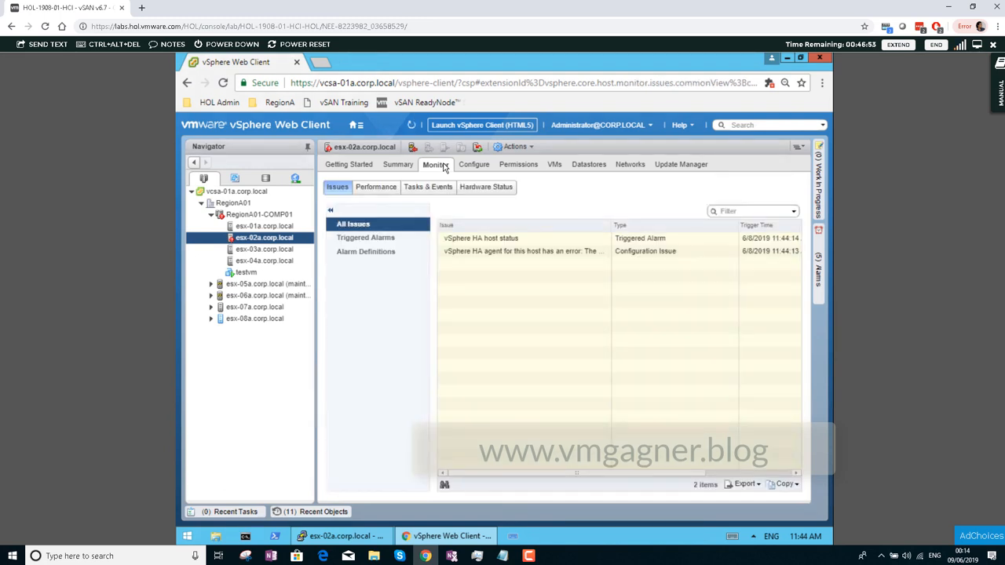
{"action": "left_click", "coordinate": [243, 275]}
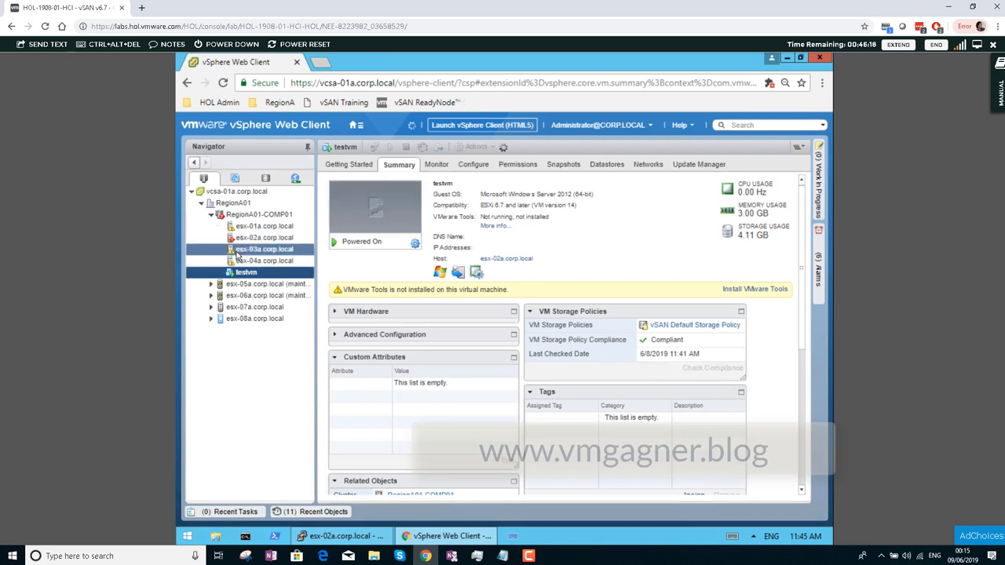
{"action": "left_click", "coordinate": [264, 249]}
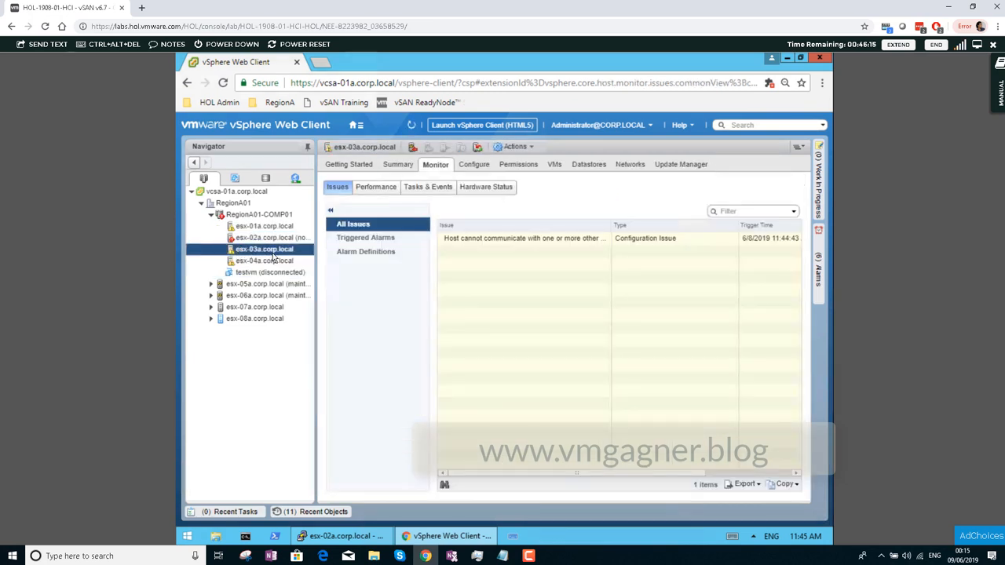
{"action": "left_click", "coordinate": [283, 273]}
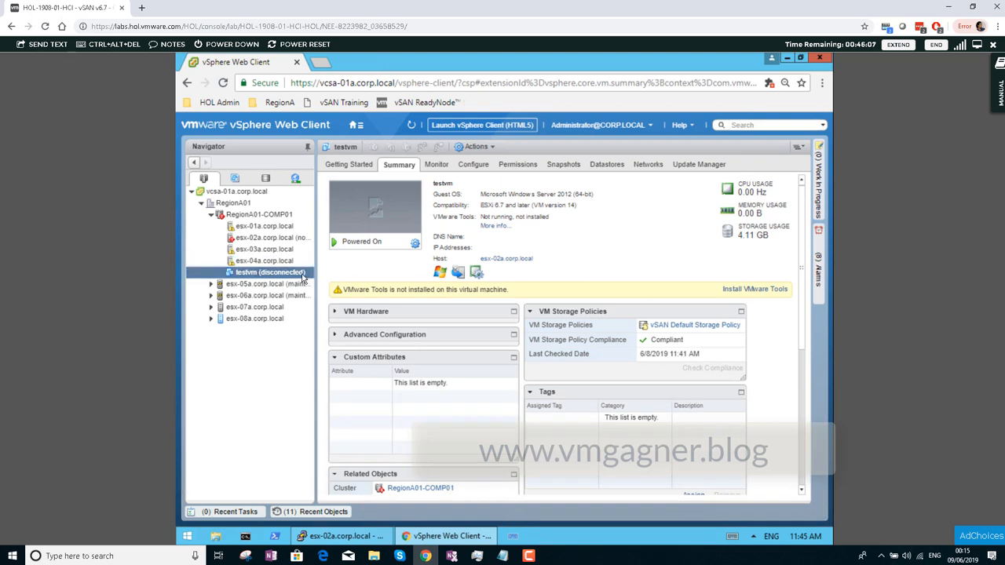
{"action": "left_click", "coordinate": [296, 261]}
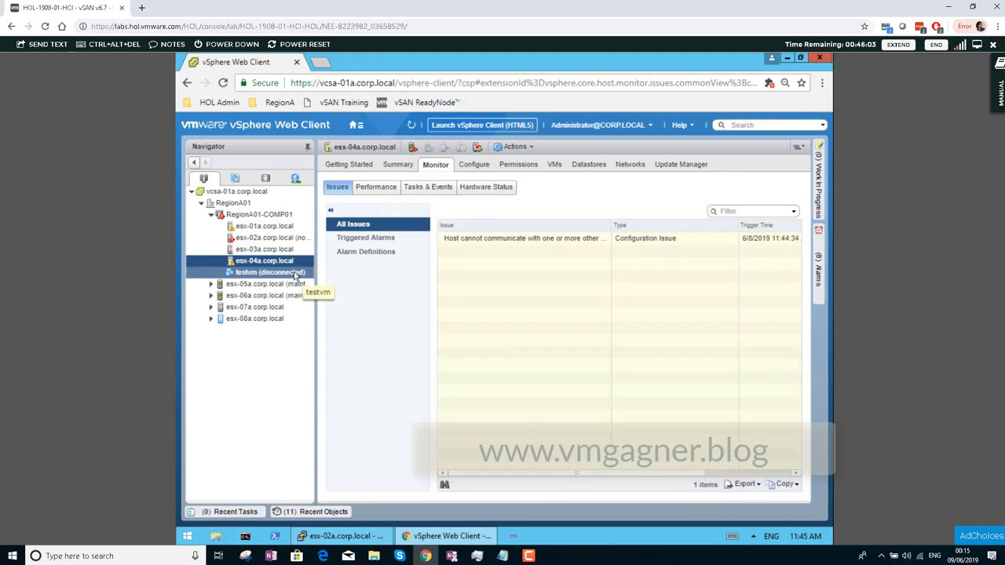
Refresh the summary of testvm to check which host runs it after the host failure.
{"action": "left_click", "coordinate": [296, 274]}
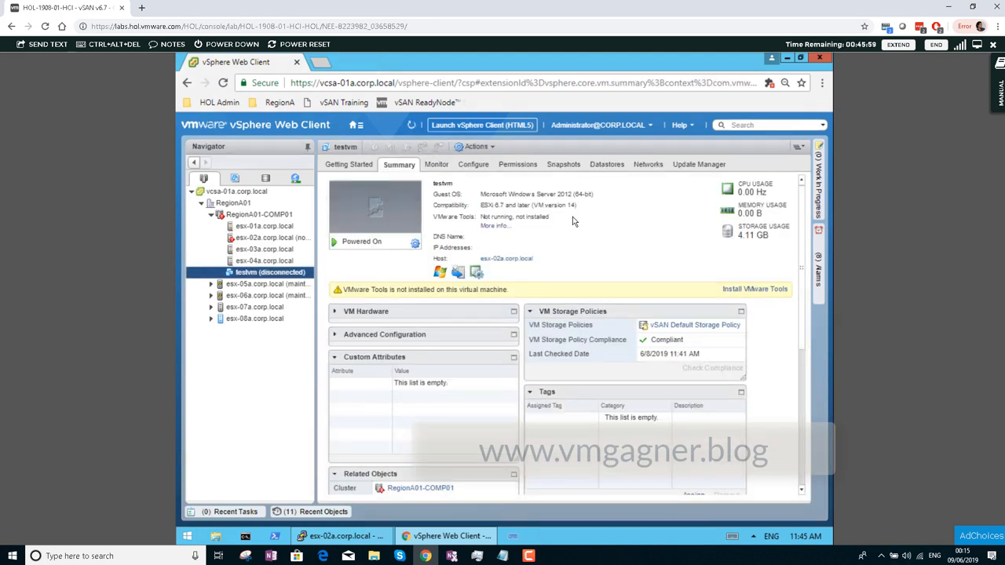
{"action": "left_click", "coordinate": [413, 126]}
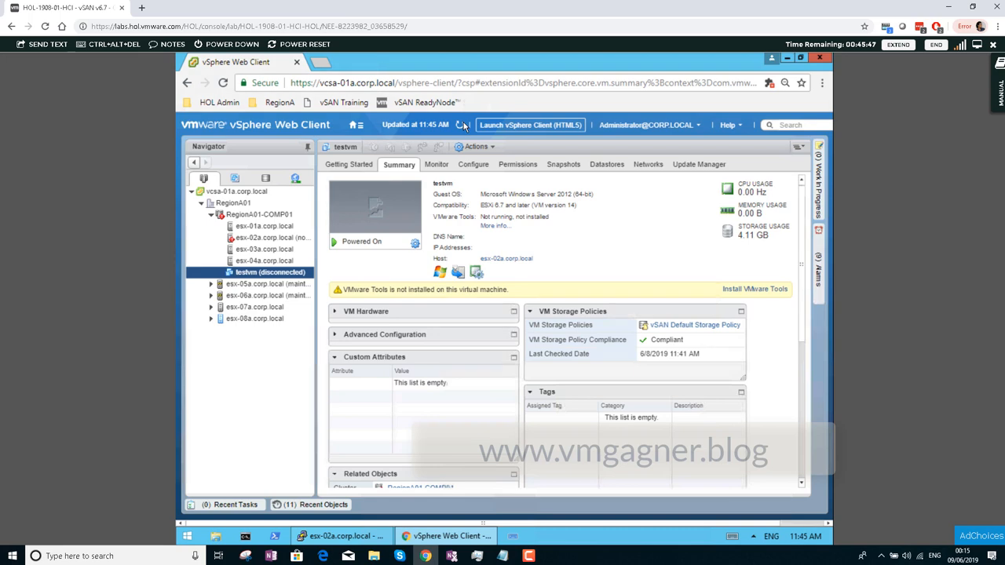
{"action": "left_click", "coordinate": [463, 126]}
{"action": "left_click", "coordinate": [463, 125]}
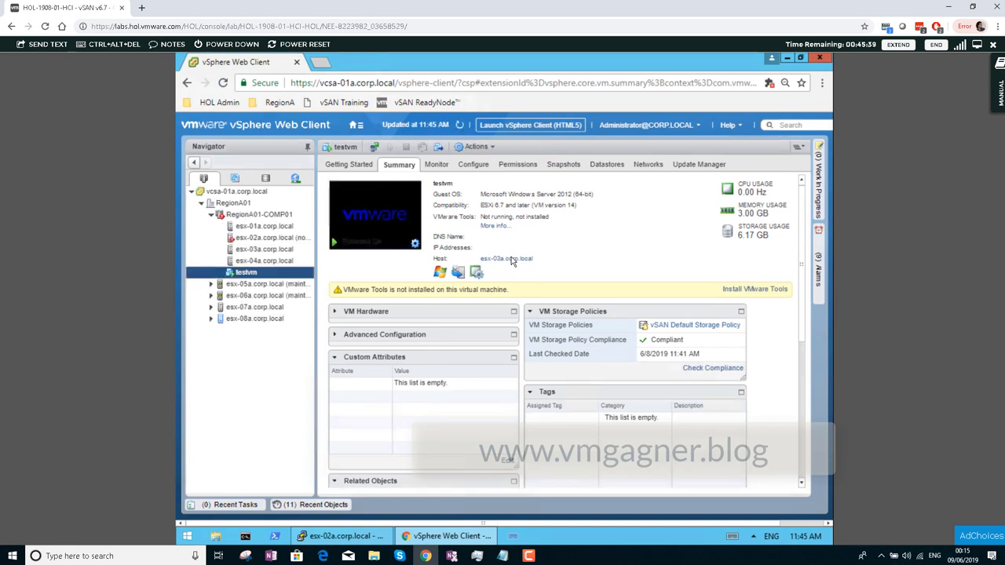
Check the vSAN virtual objects of cluster RegionA01-COMP01 and examine the component states and hosts in testvm's physical disk placement.
{"action": "left_click", "coordinate": [247, 213]}
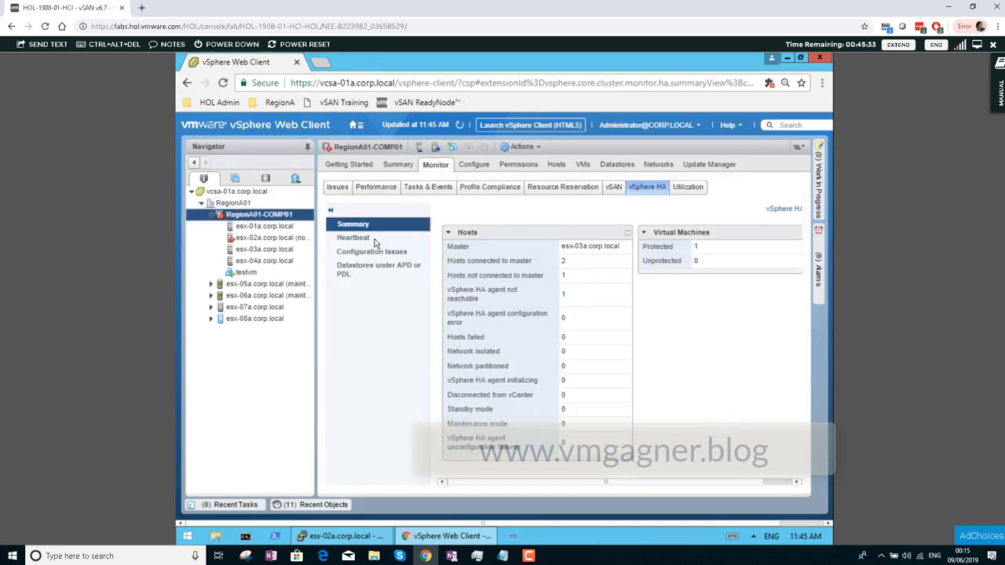
{"action": "left_click", "coordinate": [612, 190]}
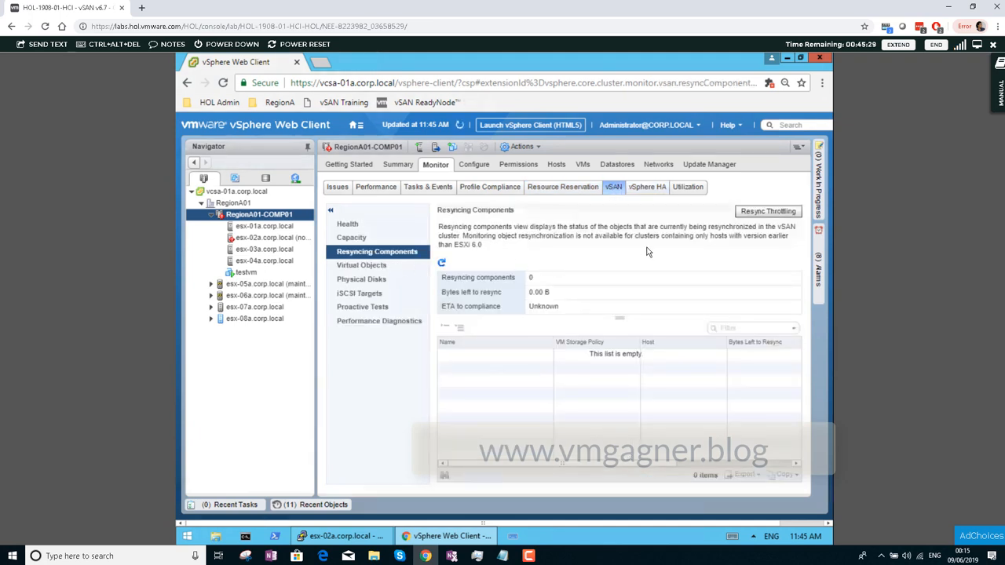
{"action": "left_click", "coordinate": [386, 269]}
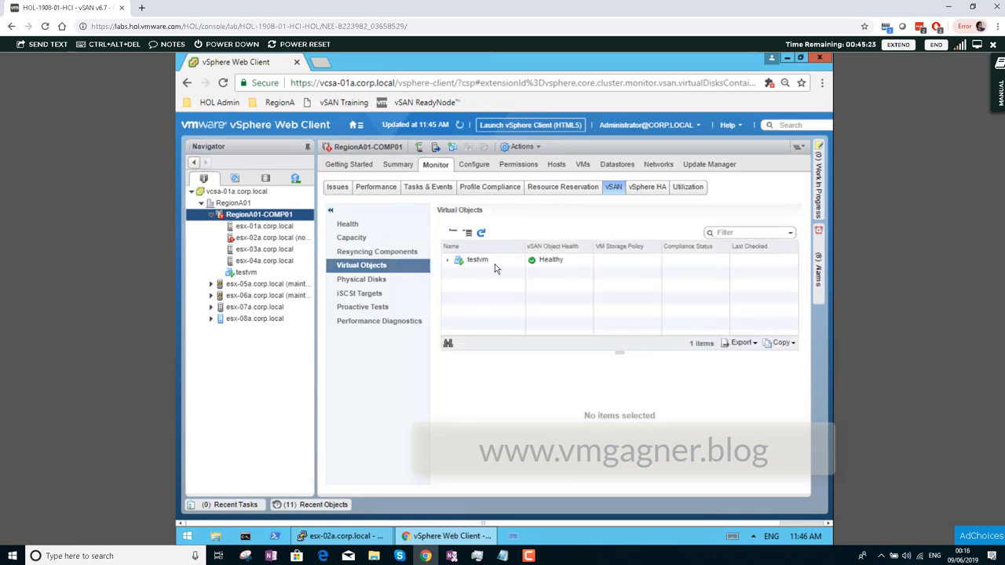
{"action": "left_click", "coordinate": [452, 262]}
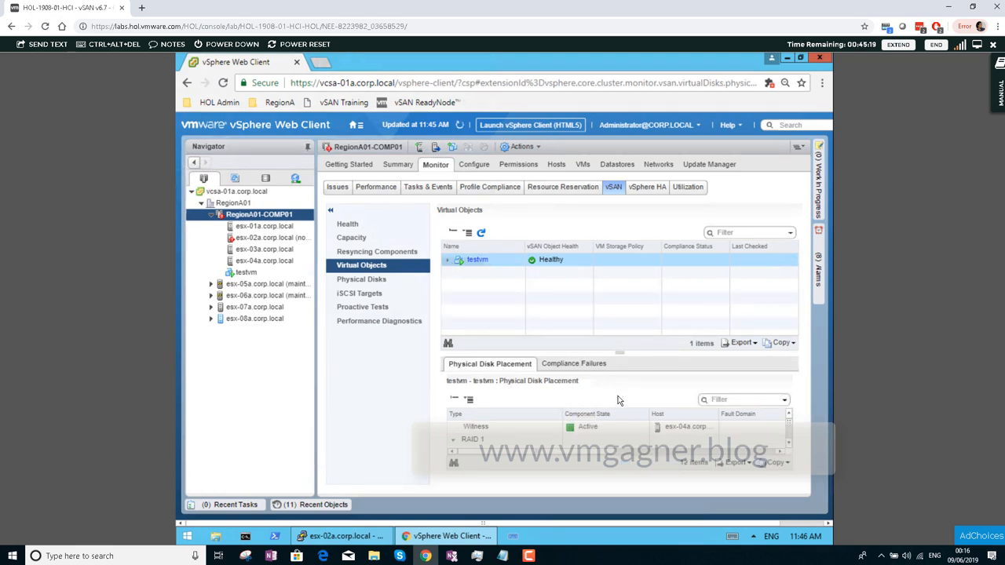
{"action": "left_click", "coordinate": [790, 446]}
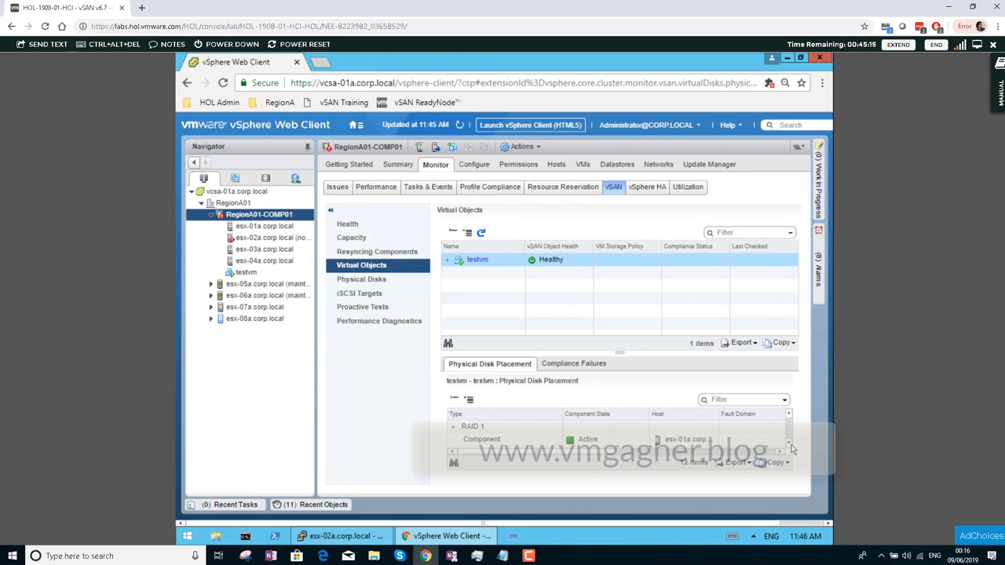
{"action": "left_click", "coordinate": [790, 445]}
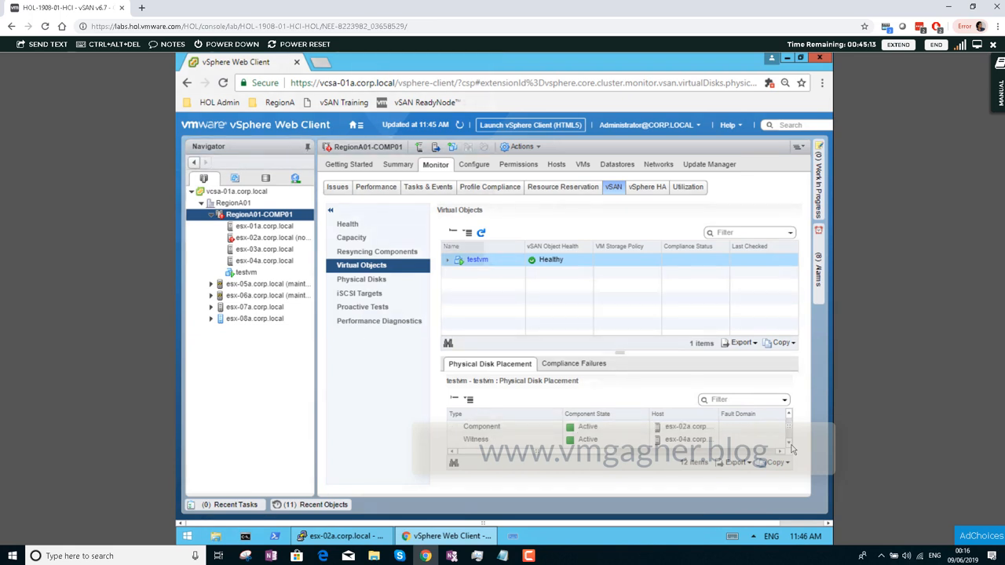
{"action": "left_click", "coordinate": [791, 445]}
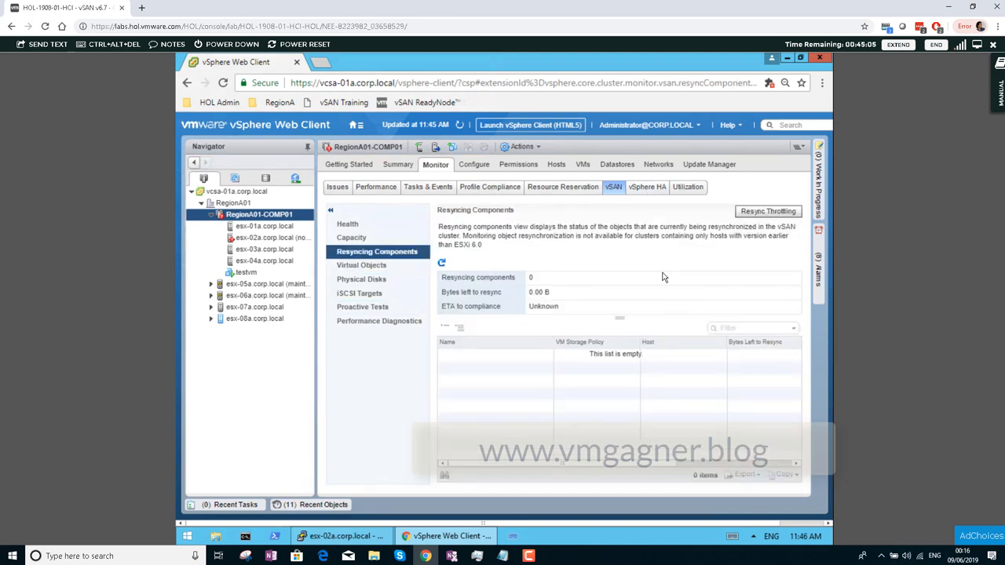
View the cluster's resync throttling options without changing them, and examine its vSAN capacity overview and used capacity breakdown.
{"action": "left_click", "coordinate": [768, 211]}
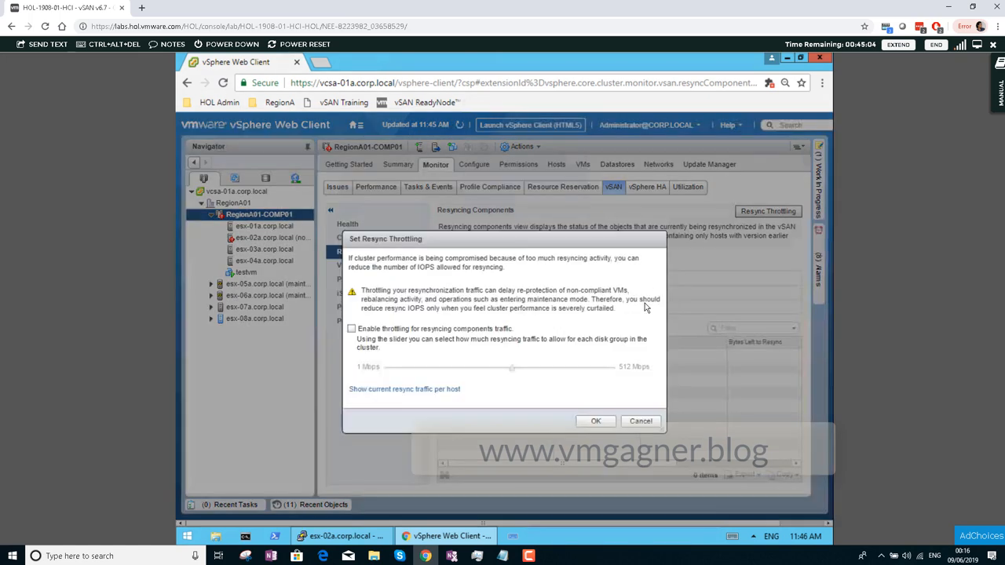
{"action": "left_click", "coordinate": [641, 422]}
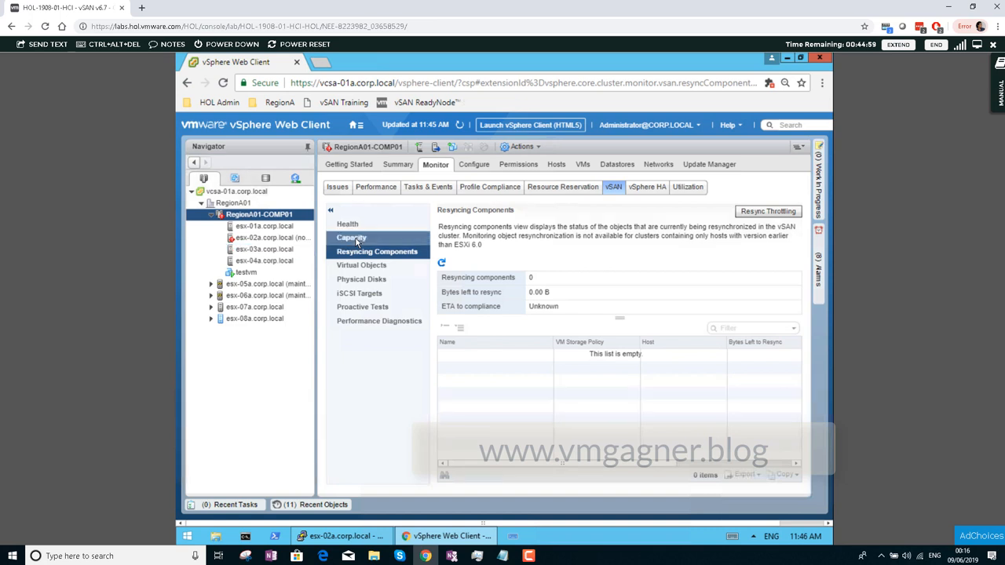
{"action": "left_click", "coordinate": [356, 240]}
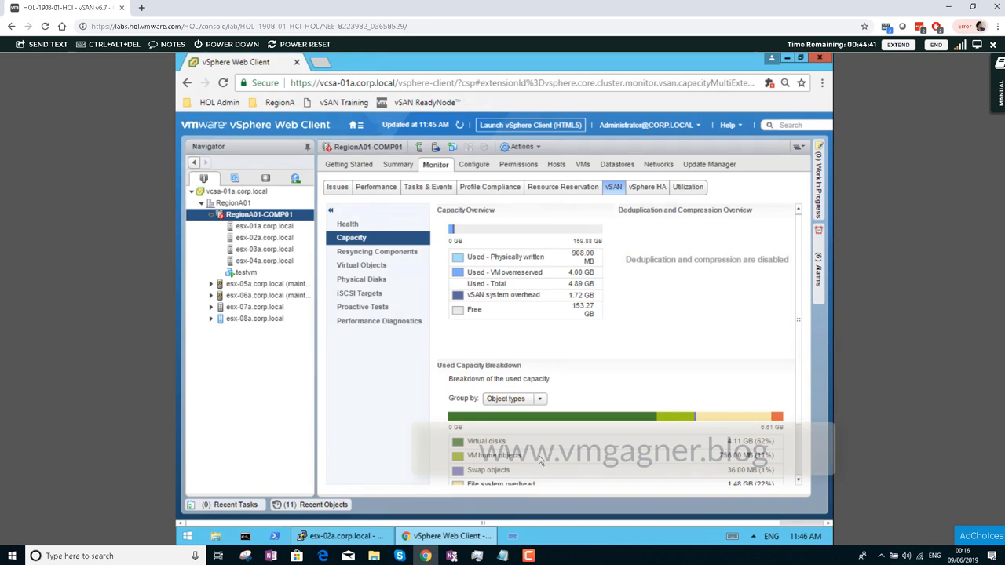
{"action": "mouse_move", "coordinate": [548, 469]}
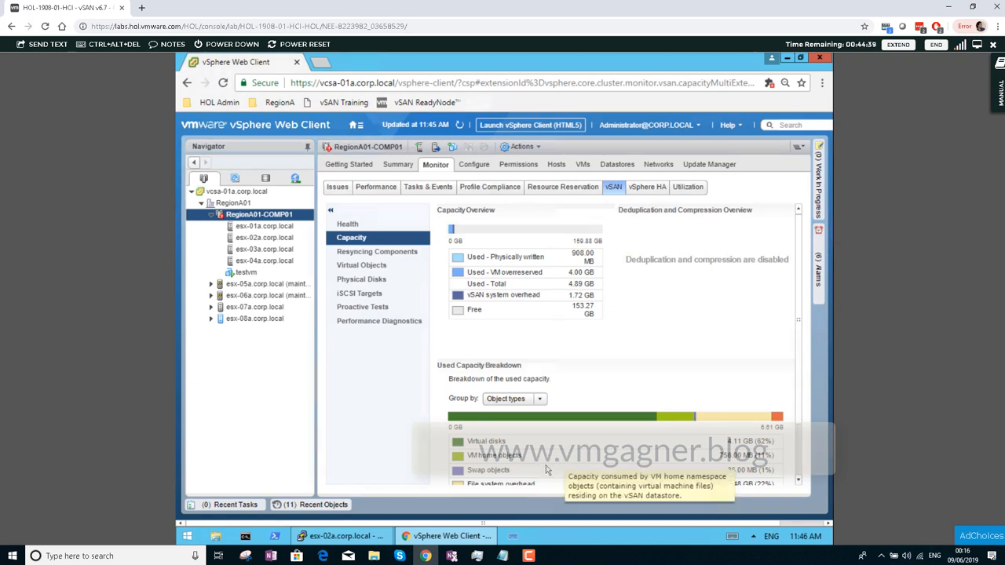
{"action": "scroll", "coordinate": [546, 465], "scroll_direction": "down", "scroll_amount": 2}
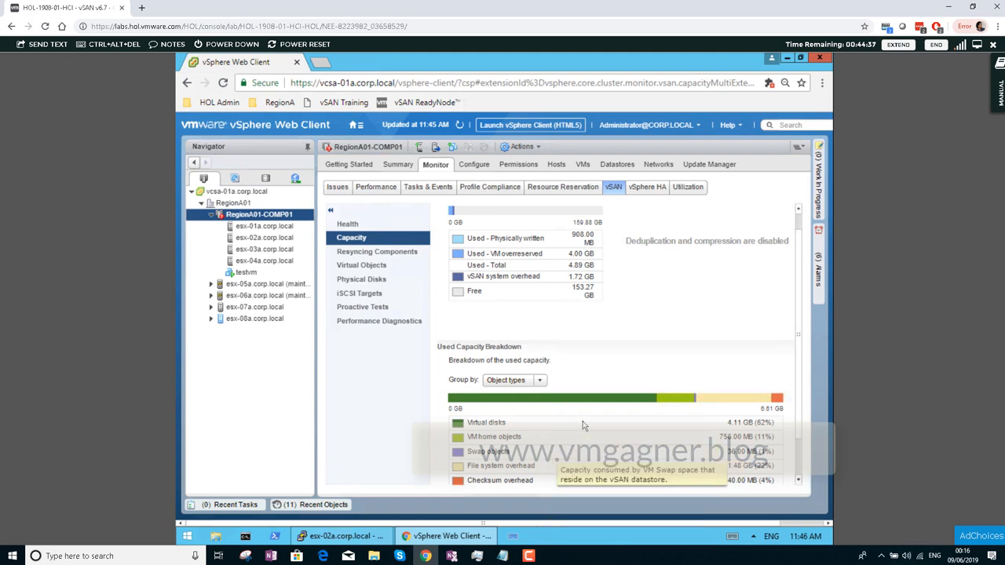
{"action": "scroll", "coordinate": [583, 424], "scroll_direction": "down", "scroll_amount": 4}
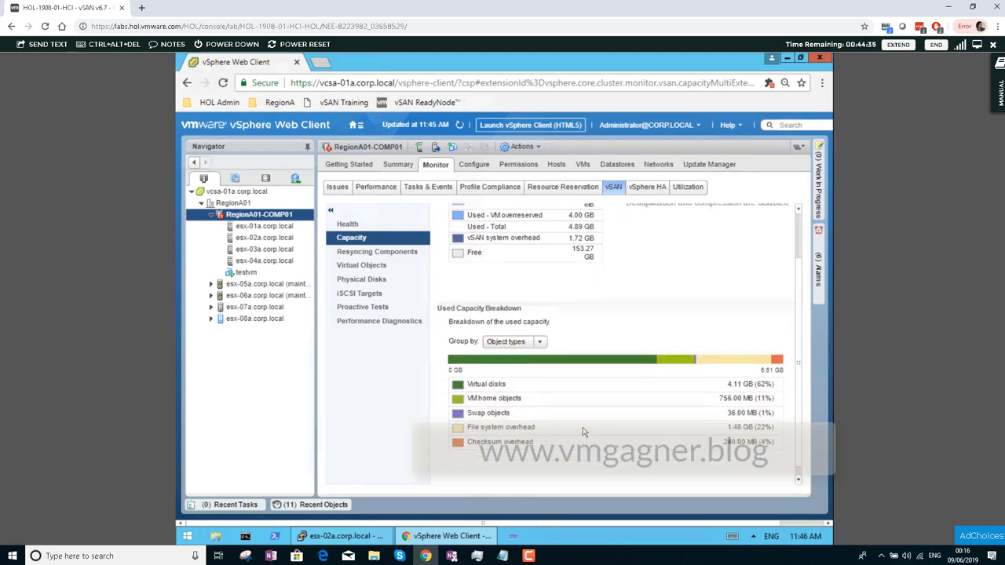
{"action": "scroll", "coordinate": [617, 384], "scroll_direction": "down", "scroll_amount": 1}
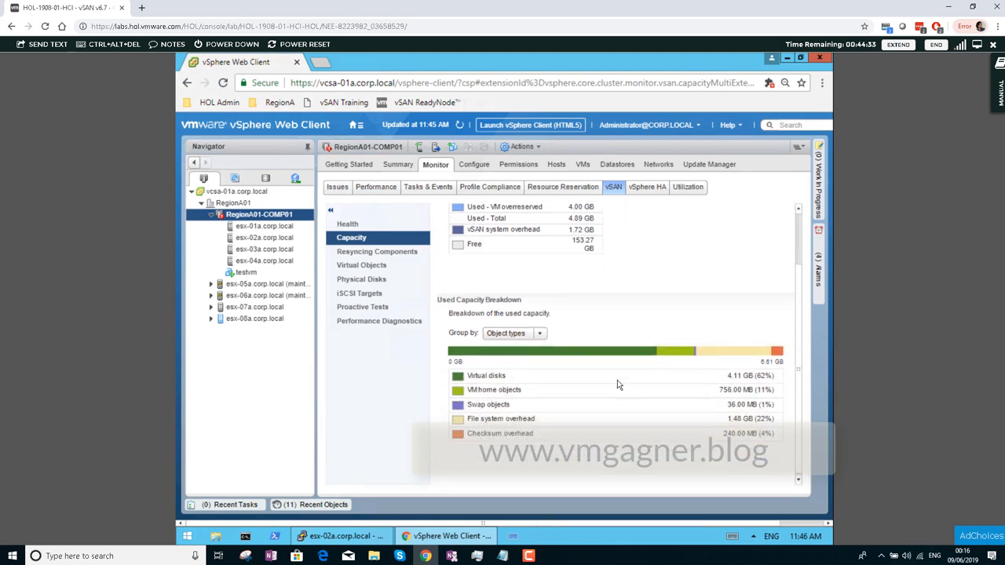